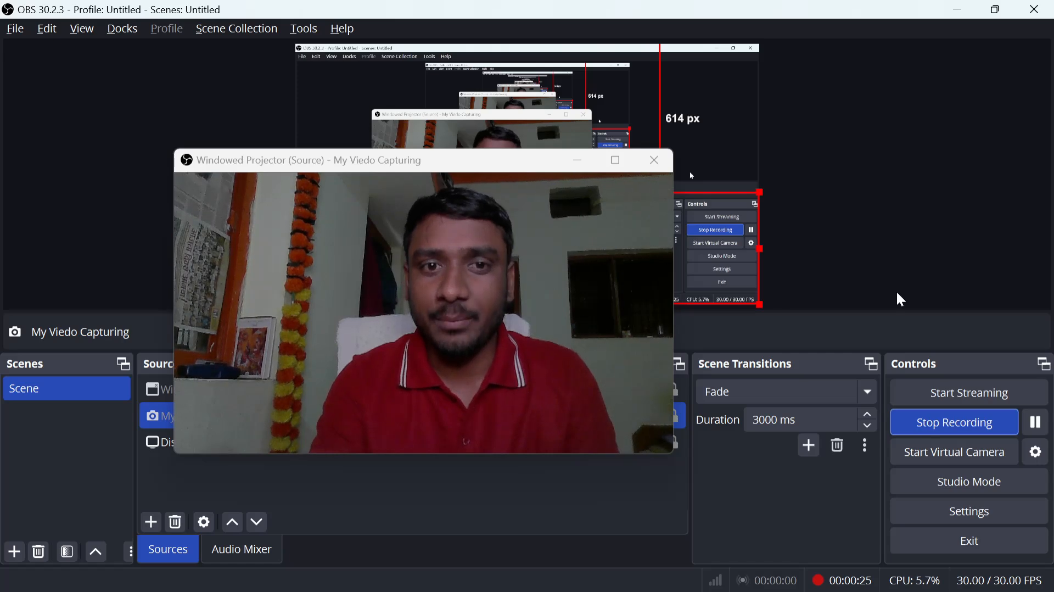
- Switch to Power BI Desktop, then shrink the camera projector window and park it clear of the model diagram
{"action": "key", "text": "alt+Tab"}
{"action": "key", "text": "alt+Tab"}
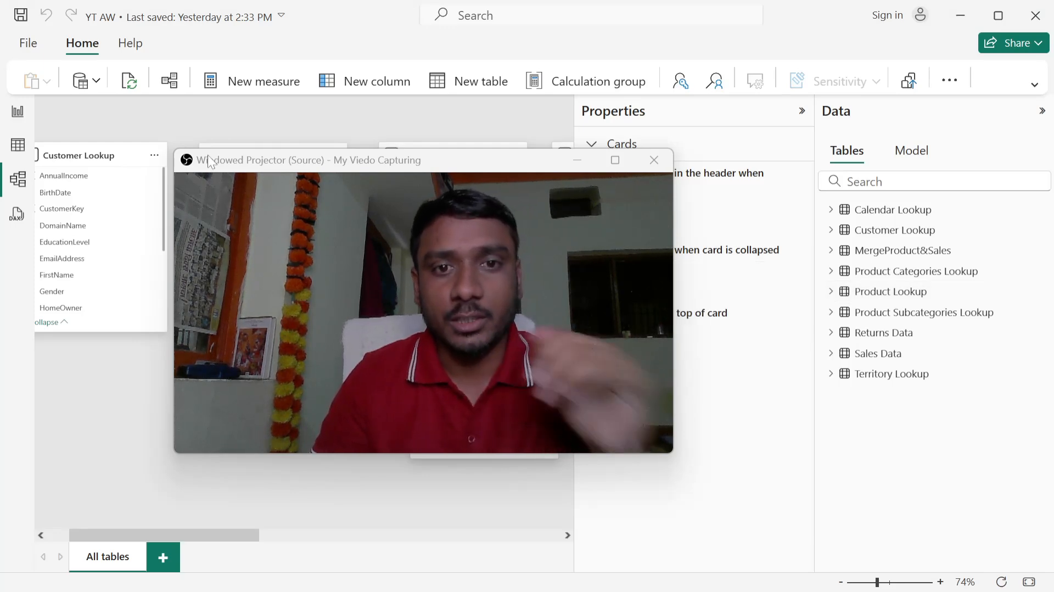
{"action": "left_click_drag", "start_coordinate": [210, 163], "coordinate": [576, 105]}
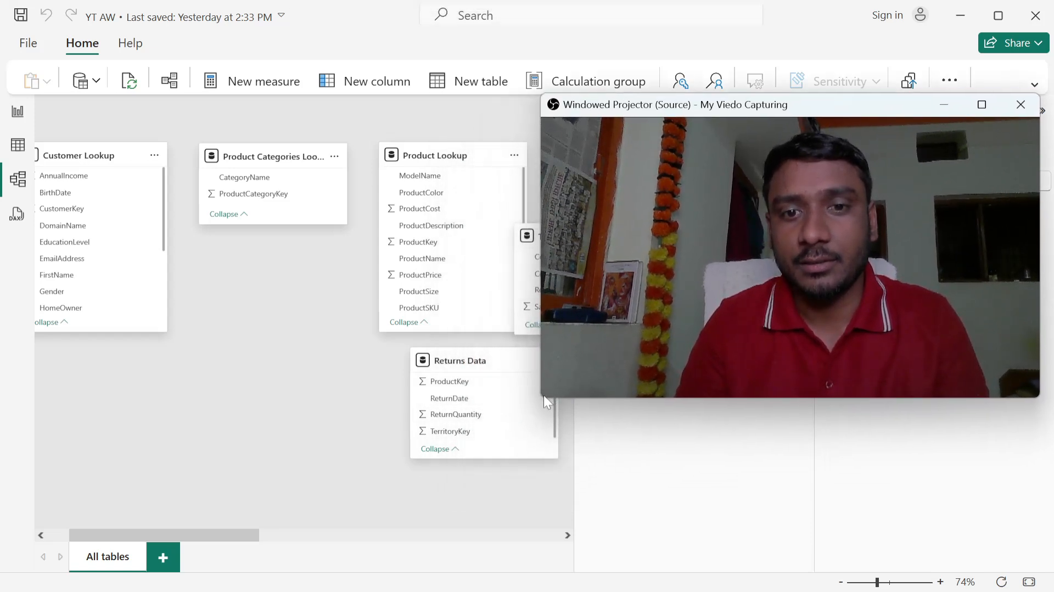
{"action": "left_click_drag", "start_coordinate": [543, 400], "coordinate": [765, 273]}
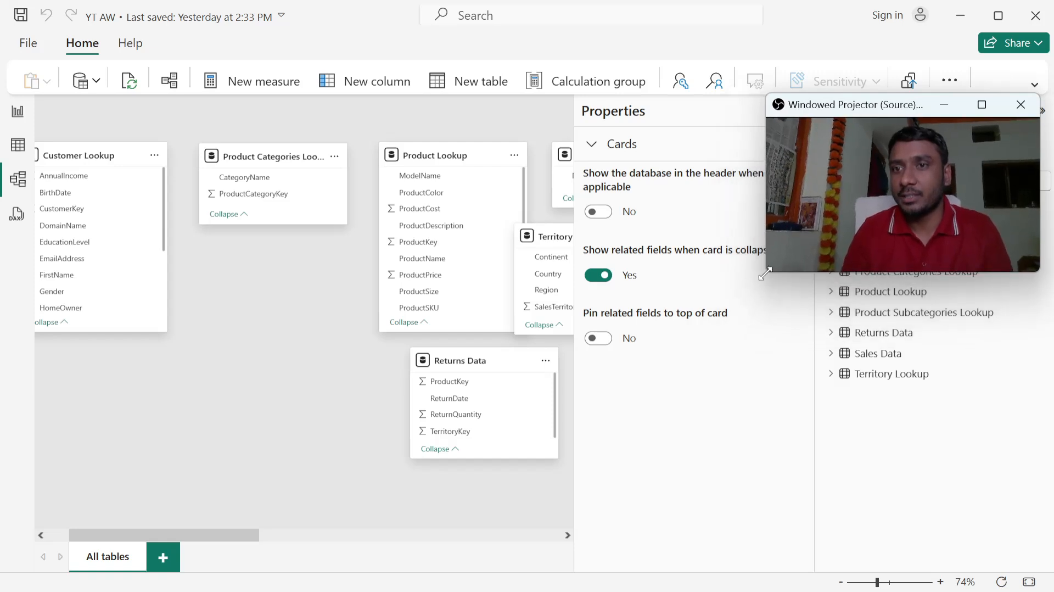
{"action": "left_click", "coordinate": [777, 105]}
{"action": "left_click", "coordinate": [776, 108]}
{"action": "left_click_drag", "start_coordinate": [775, 108], "coordinate": [787, 426]}
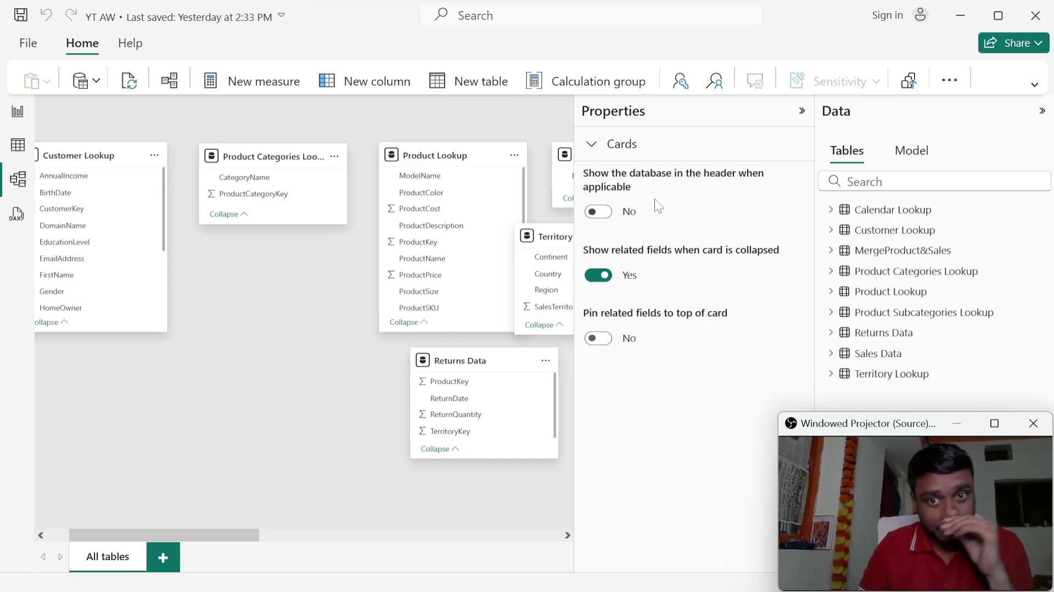
- Collapse the Cards section and hide the Properties and Data panes to widen the model diagram
{"action": "left_click", "coordinate": [597, 150]}
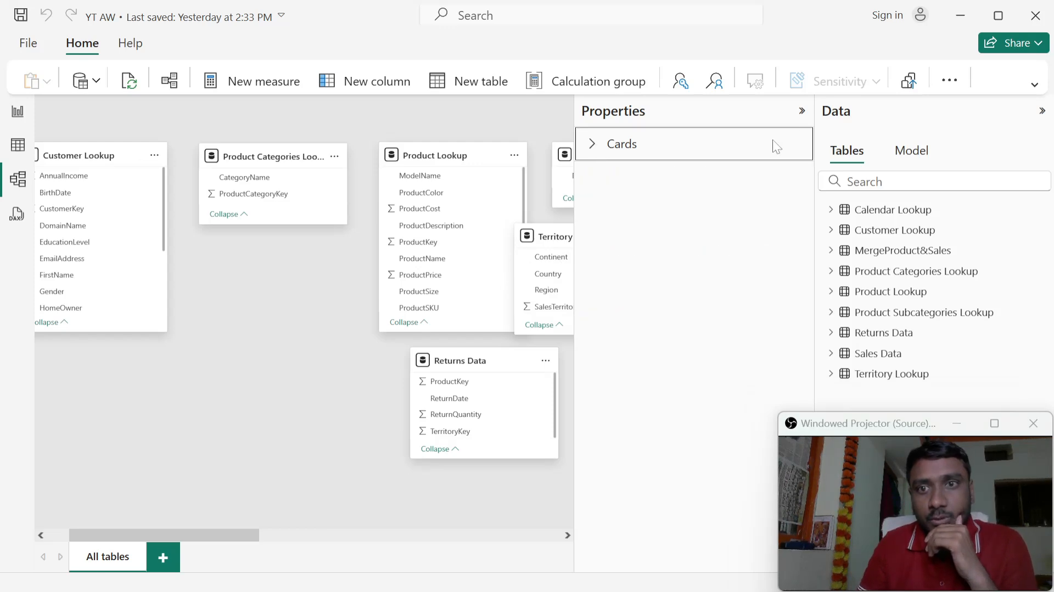
{"action": "left_click", "coordinate": [800, 113]}
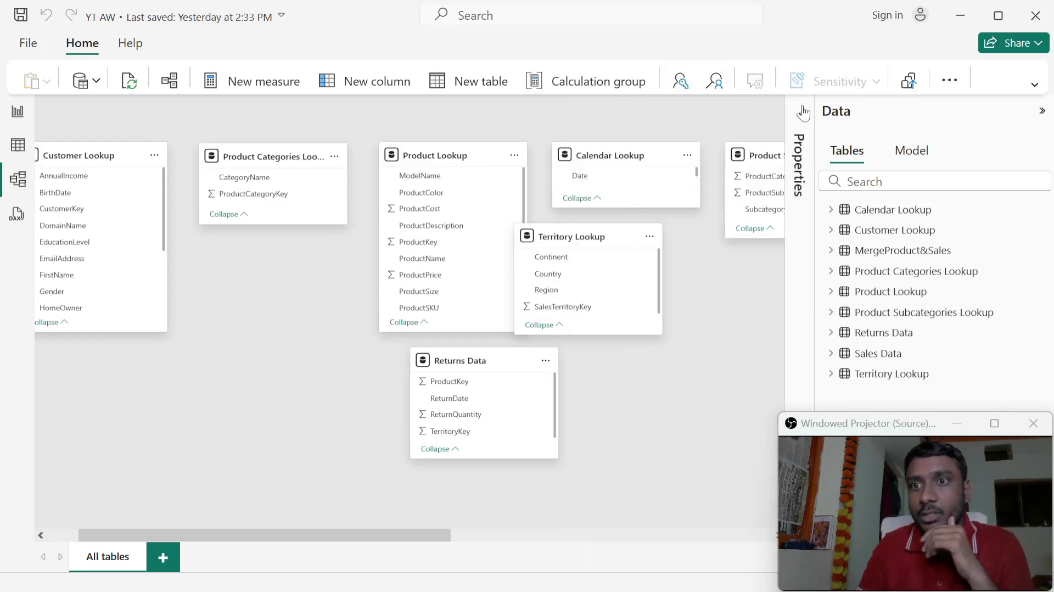
{"action": "left_click", "coordinate": [1043, 114]}
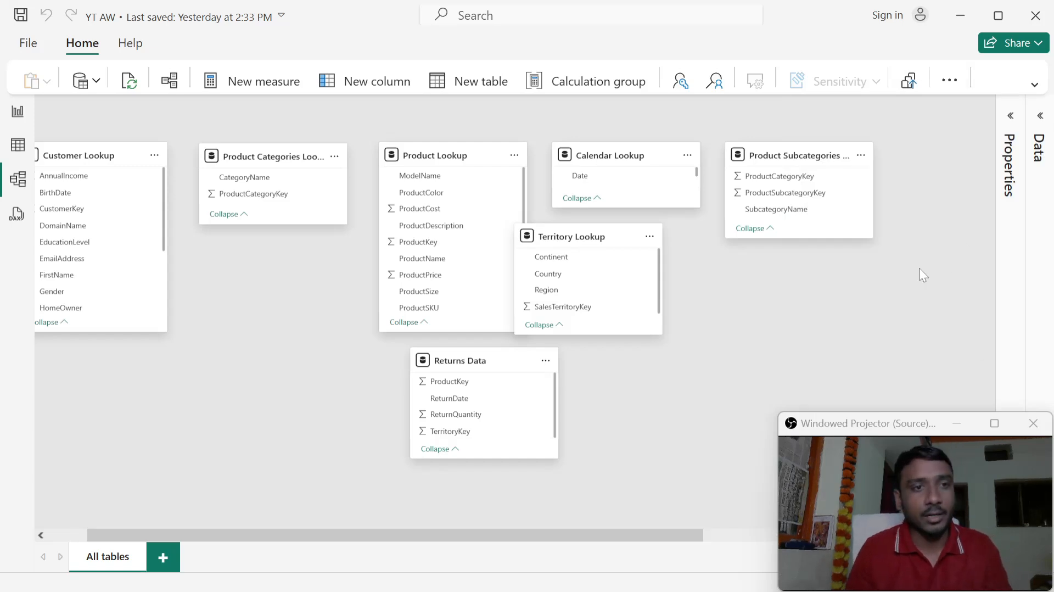
- Move the Returns Data table card directly below Customer Lookup in the model diagram
{"action": "left_click", "coordinate": [468, 361]}
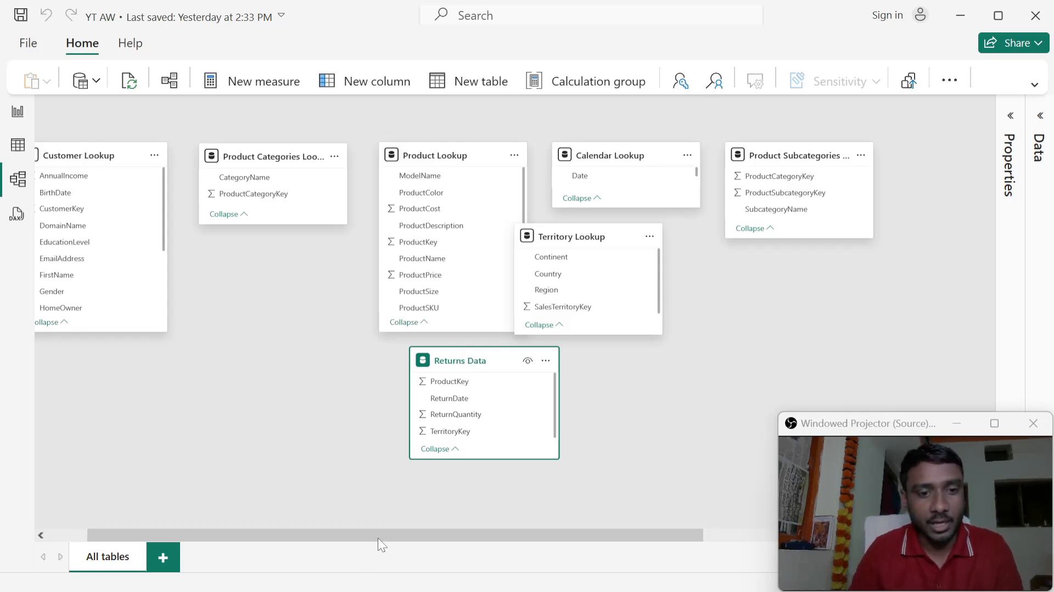
{"action": "left_click_drag", "start_coordinate": [378, 538], "coordinate": [306, 534]}
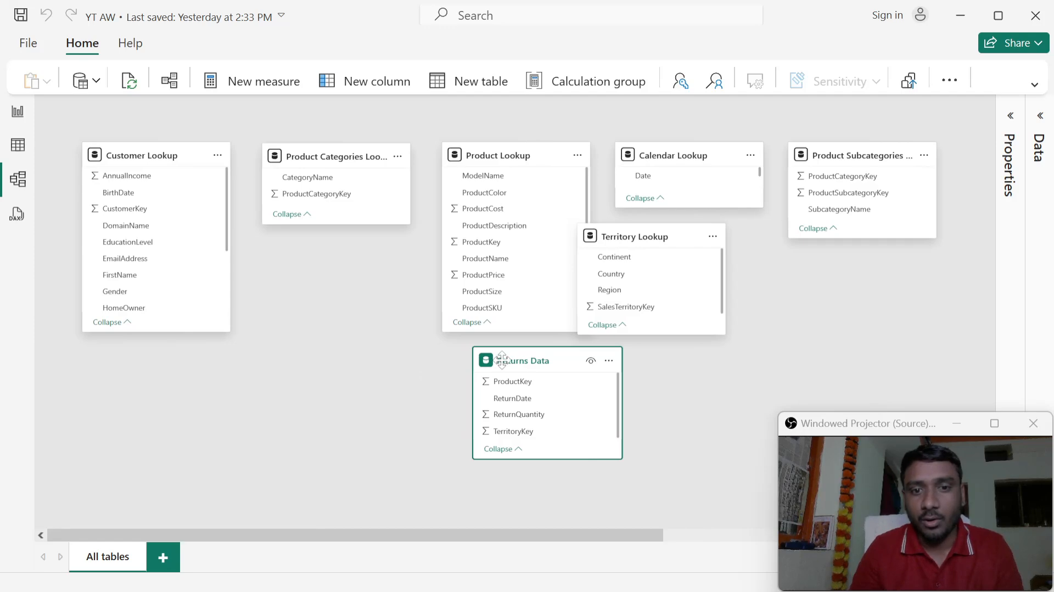
{"action": "left_click_drag", "start_coordinate": [503, 360], "coordinate": [108, 386]}
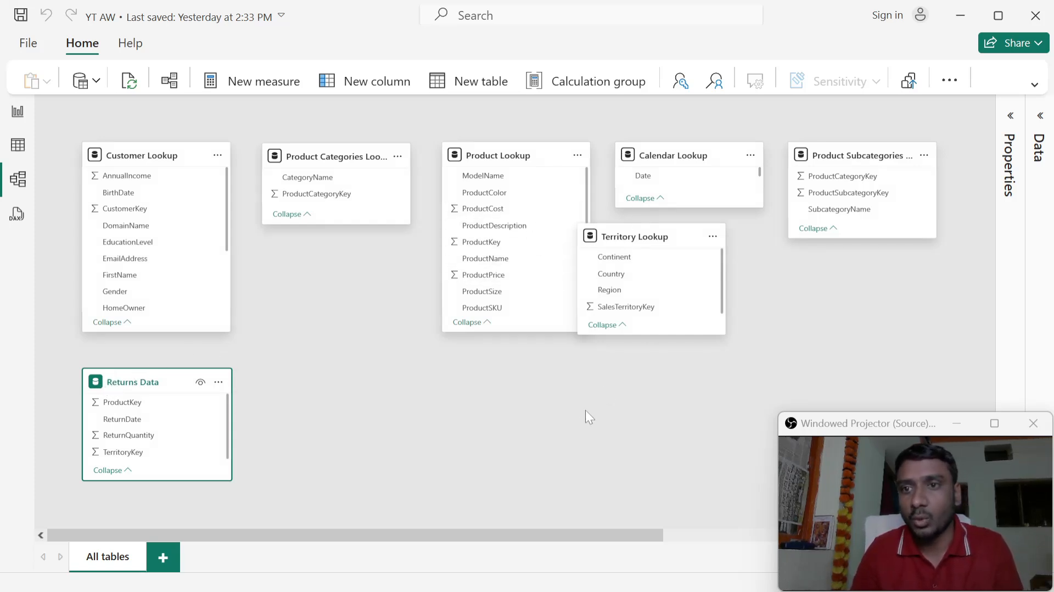
- Bring the MergeProduct&Sales card closer to the other tables and place Sales Data below Product Categories Lookup, beside Returns Data
{"action": "left_click_drag", "start_coordinate": [543, 533], "coordinate": [889, 472]}
{"action": "left_click_drag", "start_coordinate": [636, 217], "coordinate": [83, 399]}
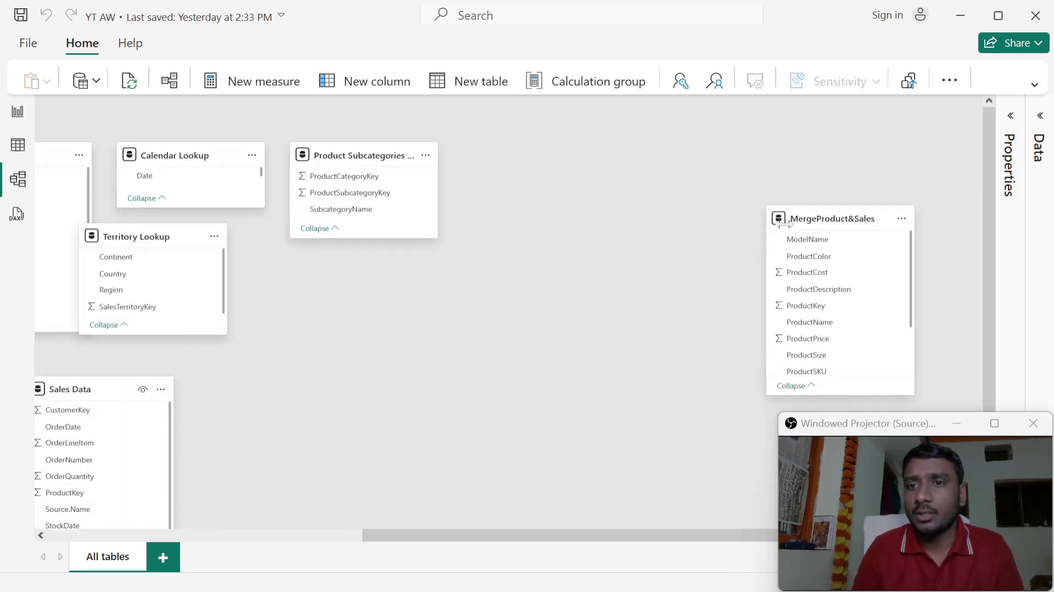
{"action": "left_click_drag", "start_coordinate": [815, 219], "coordinate": [769, 312]}
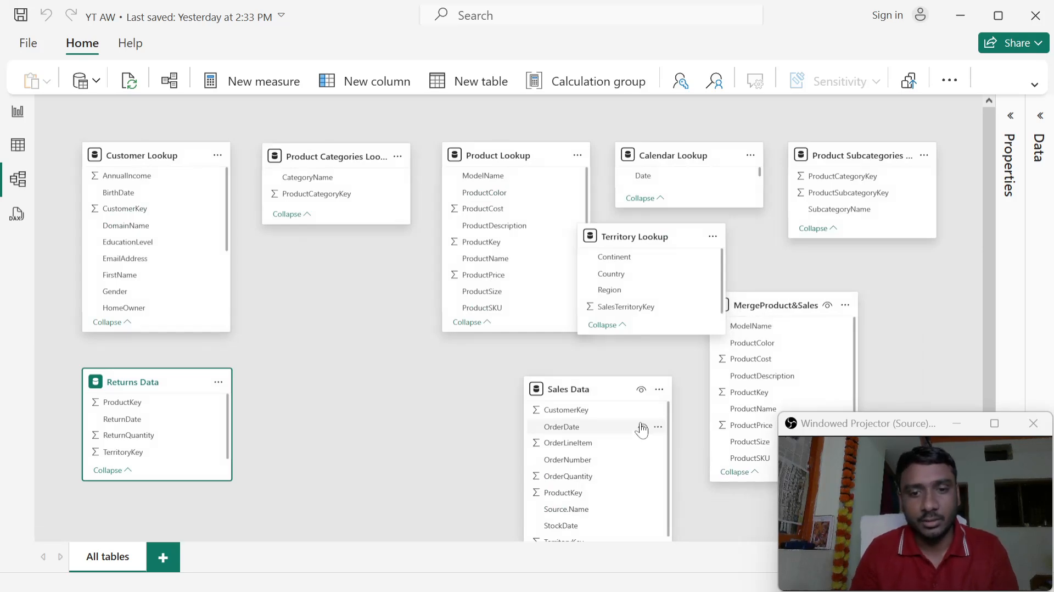
{"action": "scroll", "coordinate": [960, 274], "scroll_direction": "down", "scroll_amount": 1}
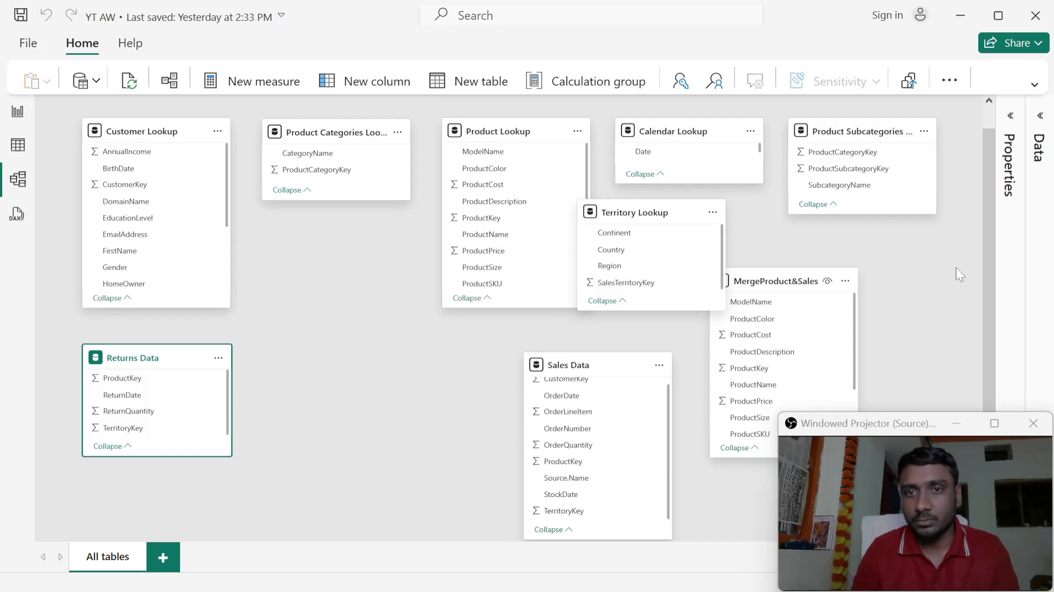
{"action": "left_click_drag", "start_coordinate": [571, 367], "coordinate": [324, 376]}
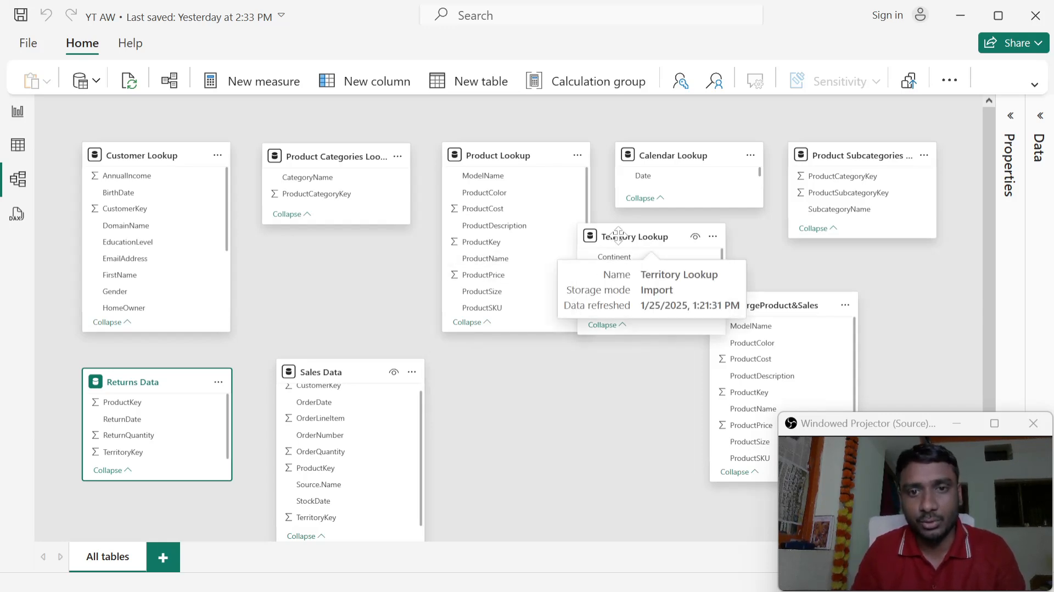
- Place Territory Lookup below Product Lookup, and MergeProduct&Sales below a slightly taller Product Subcategories Lookup card
{"action": "left_click_drag", "start_coordinate": [612, 240], "coordinate": [508, 373]}
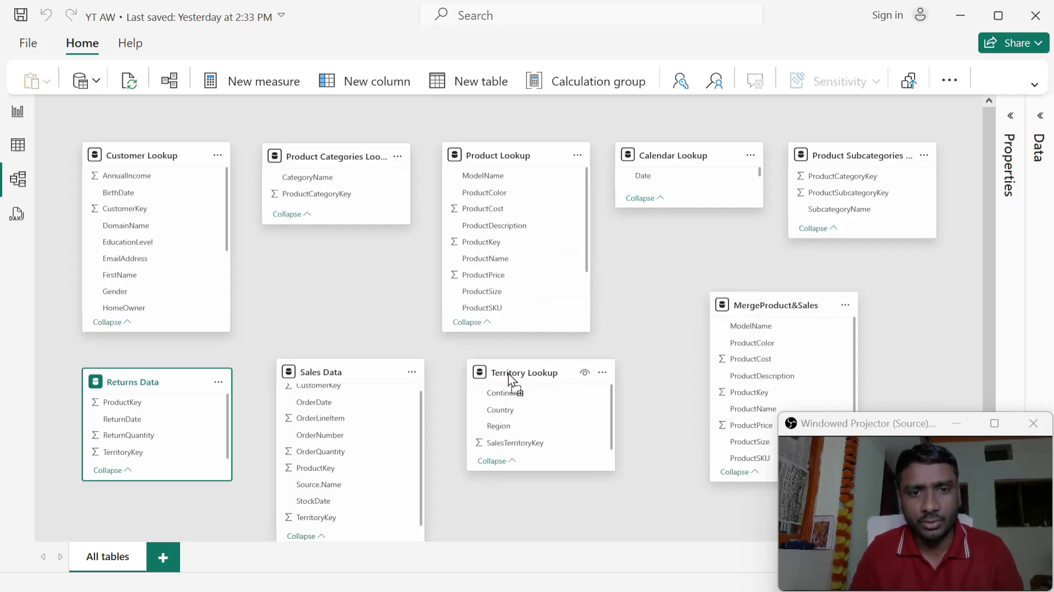
{"action": "left_click_drag", "start_coordinate": [744, 301], "coordinate": [827, 304]}
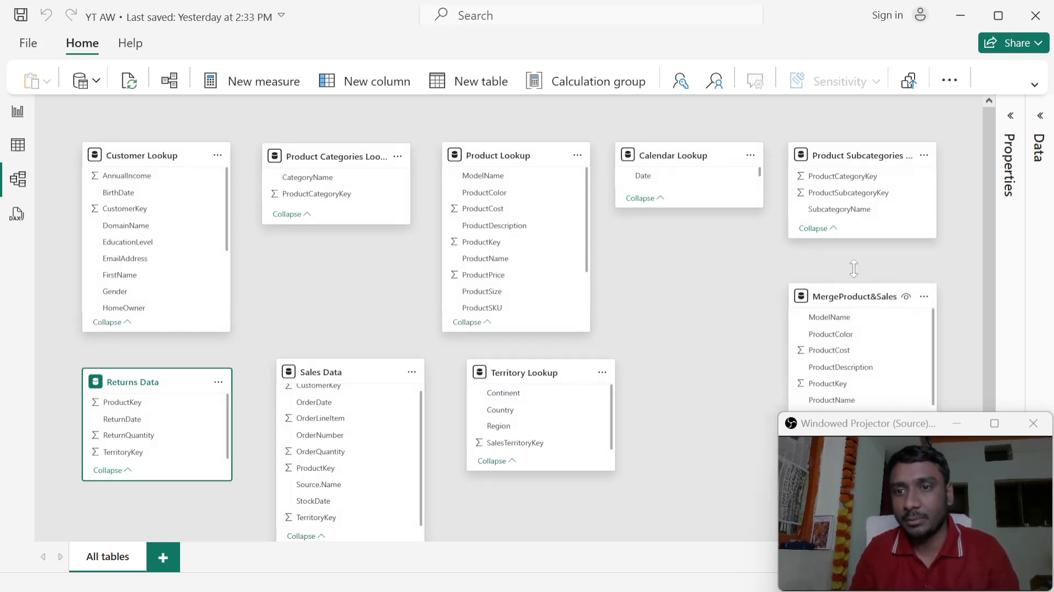
{"action": "left_click_drag", "start_coordinate": [860, 240], "coordinate": [859, 248]}
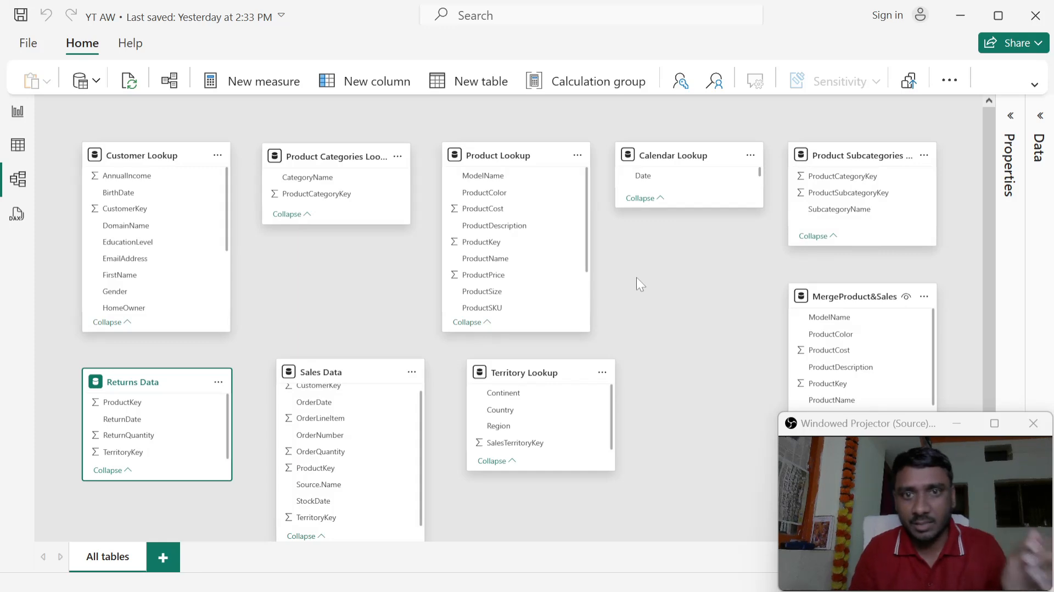
- Align Territory Lookup under Product Lookup and lengthen the Product Lookup card until its fields show down to ProductSubcategoryKey
{"action": "left_click", "coordinate": [510, 153]}
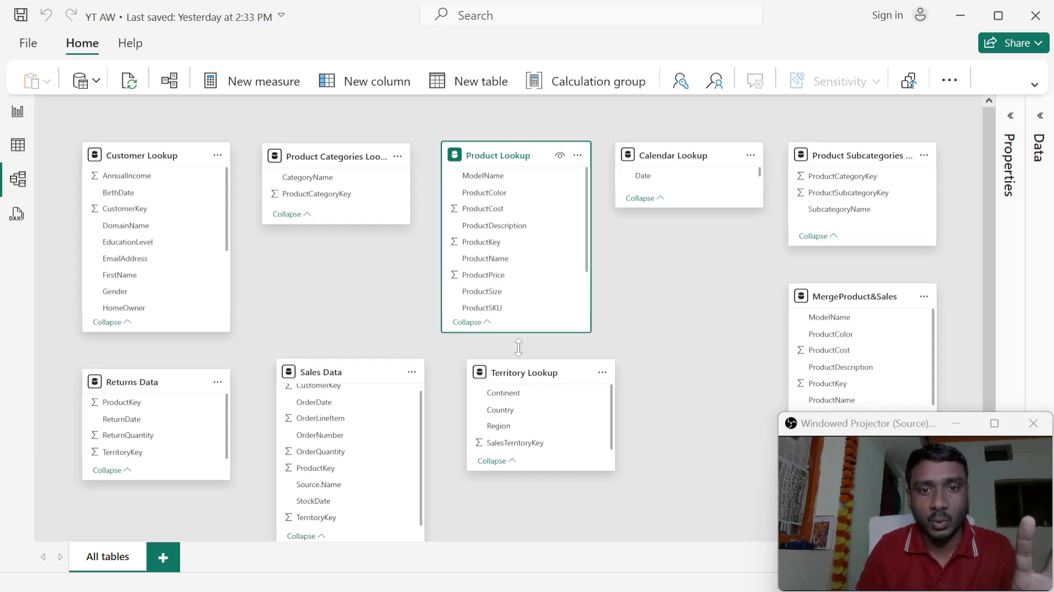
{"action": "left_click_drag", "start_coordinate": [520, 377], "coordinate": [495, 411]}
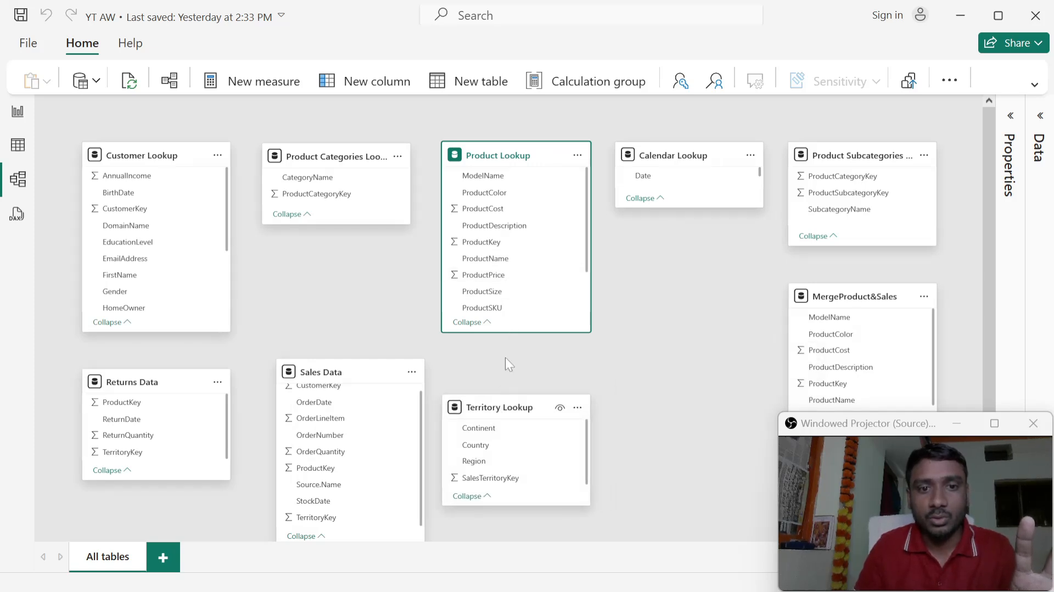
{"action": "left_click_drag", "start_coordinate": [510, 333], "coordinate": [514, 389]}
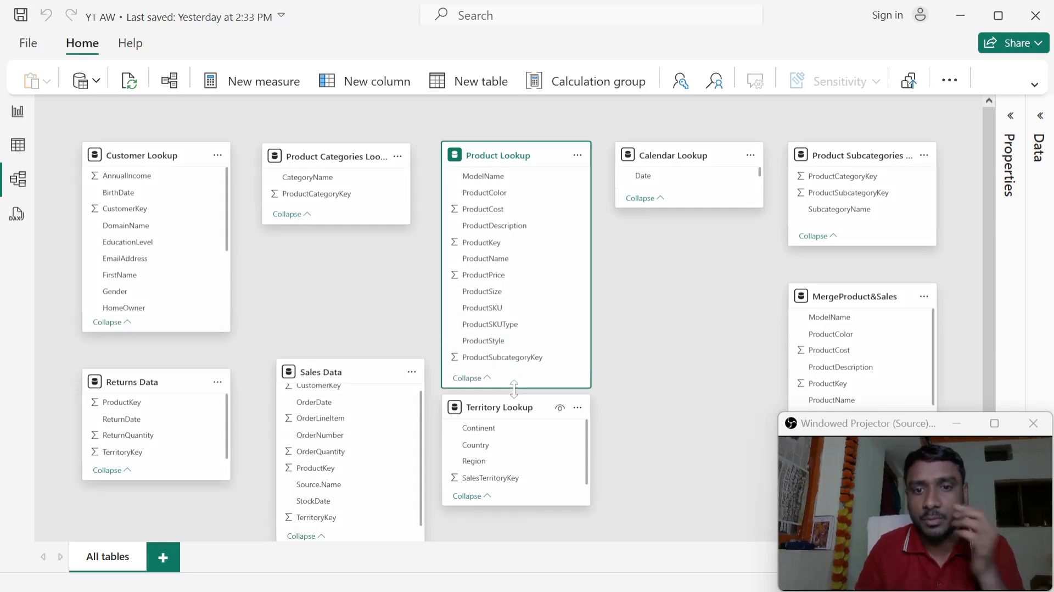
{"action": "left_click", "coordinate": [641, 327]}
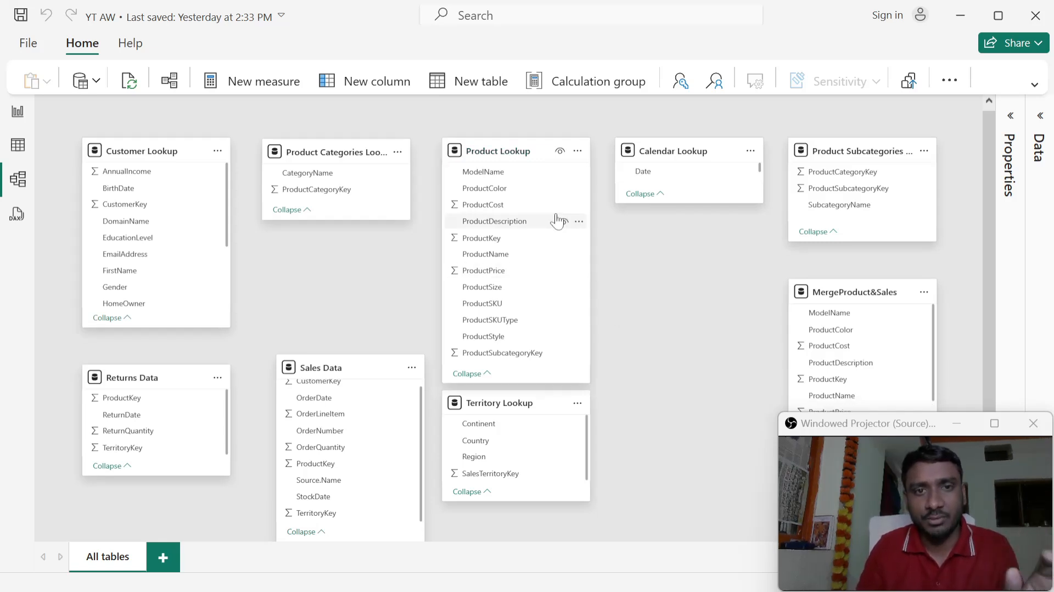
- Display the Product Lookup table's rows in Table view and select its ProductKey column
{"action": "left_click", "coordinate": [493, 151]}
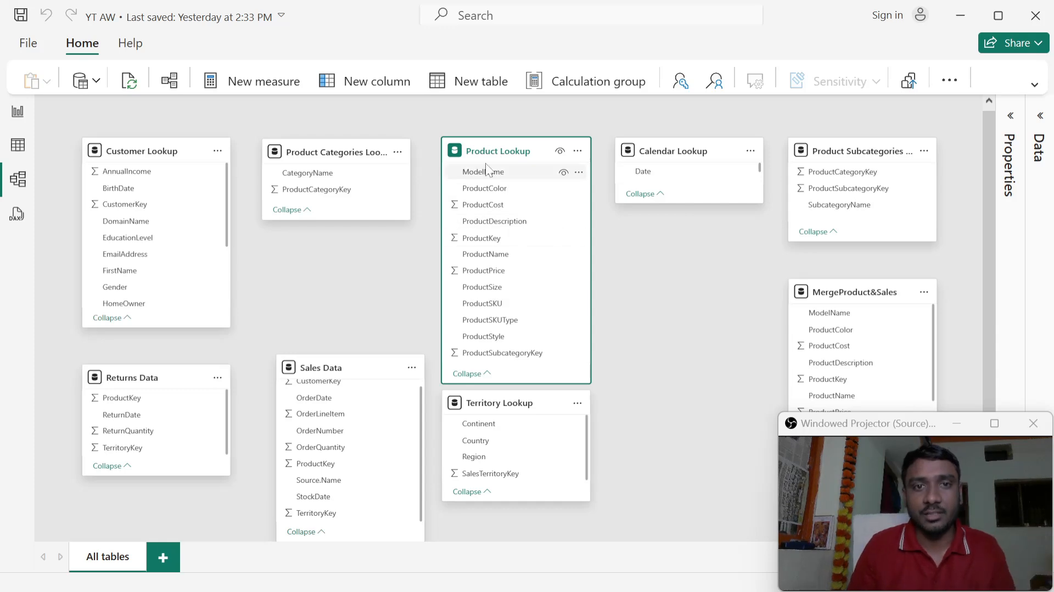
{"action": "left_click", "coordinate": [18, 149]}
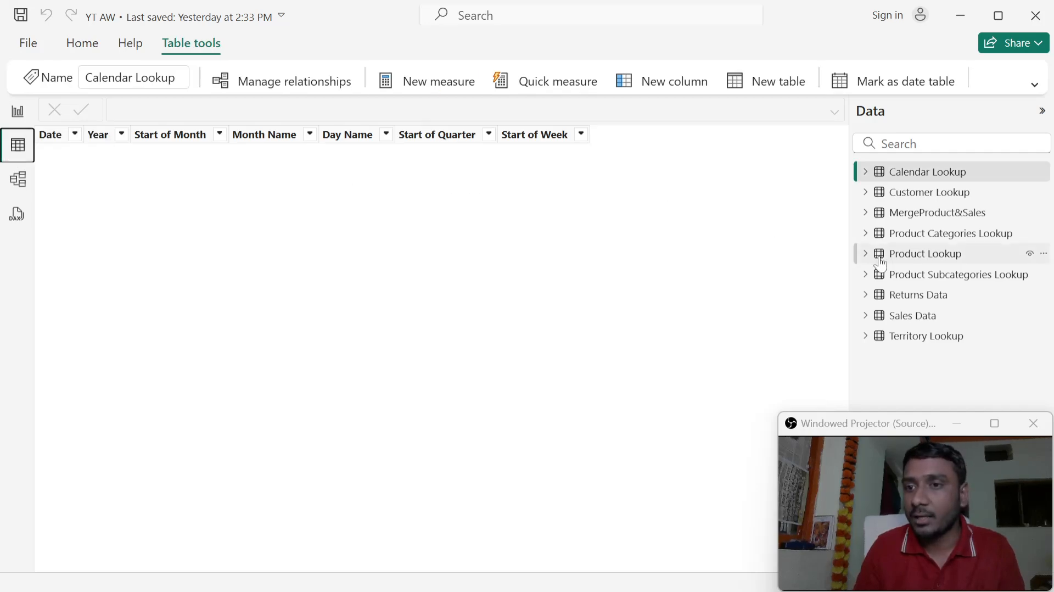
{"action": "left_click", "coordinate": [906, 257]}
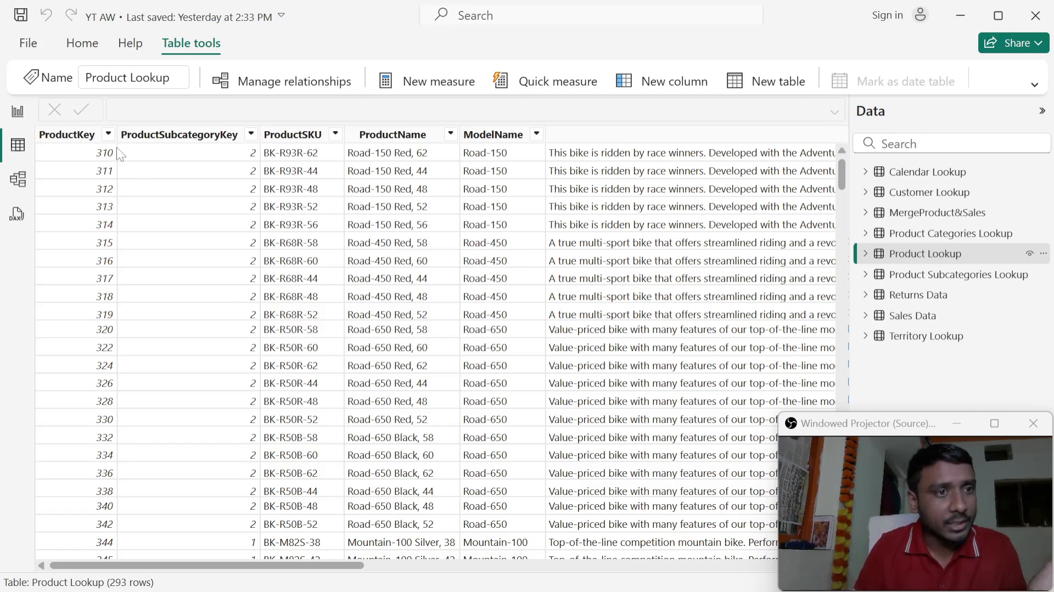
{"action": "left_click", "coordinate": [84, 144]}
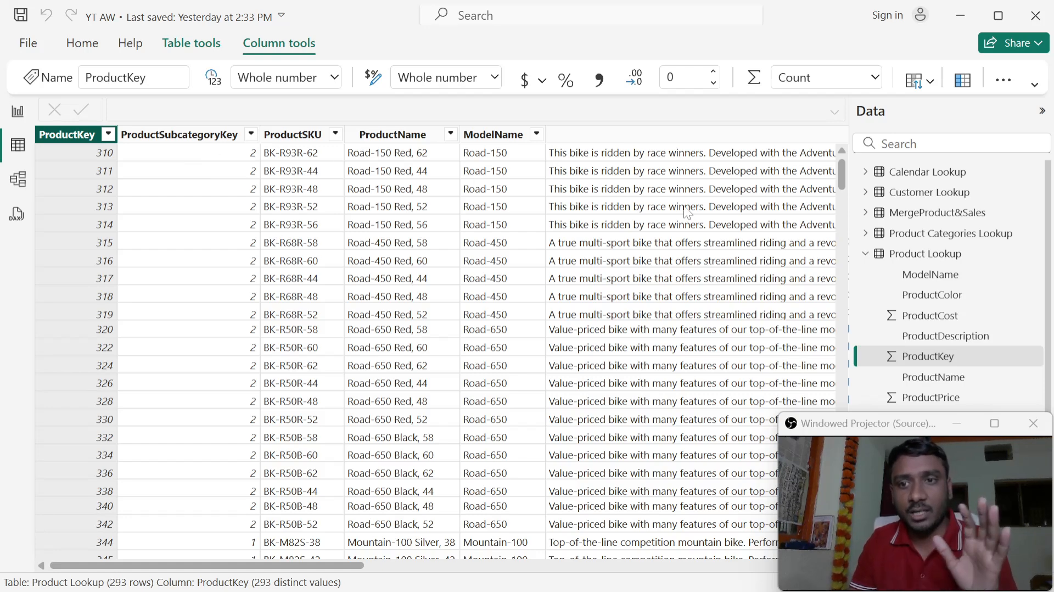
- Look at the ProductKey column's sort and filter options, and reselect the Product Lookup table with its field list collapsed
{"action": "left_click", "coordinate": [865, 262]}
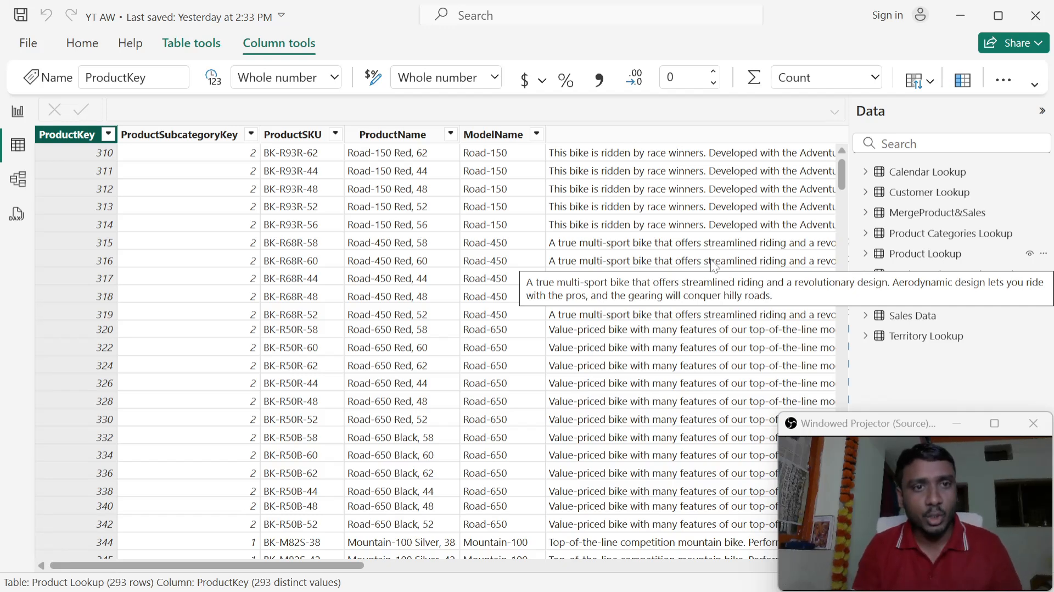
{"action": "left_click", "coordinate": [109, 134]}
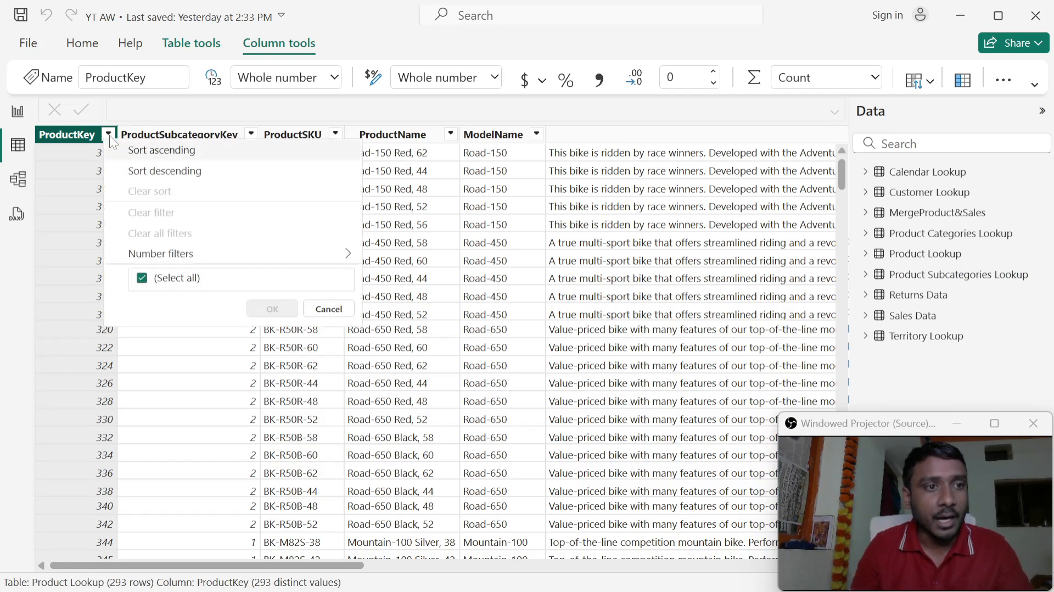
{"action": "left_click", "coordinate": [82, 139]}
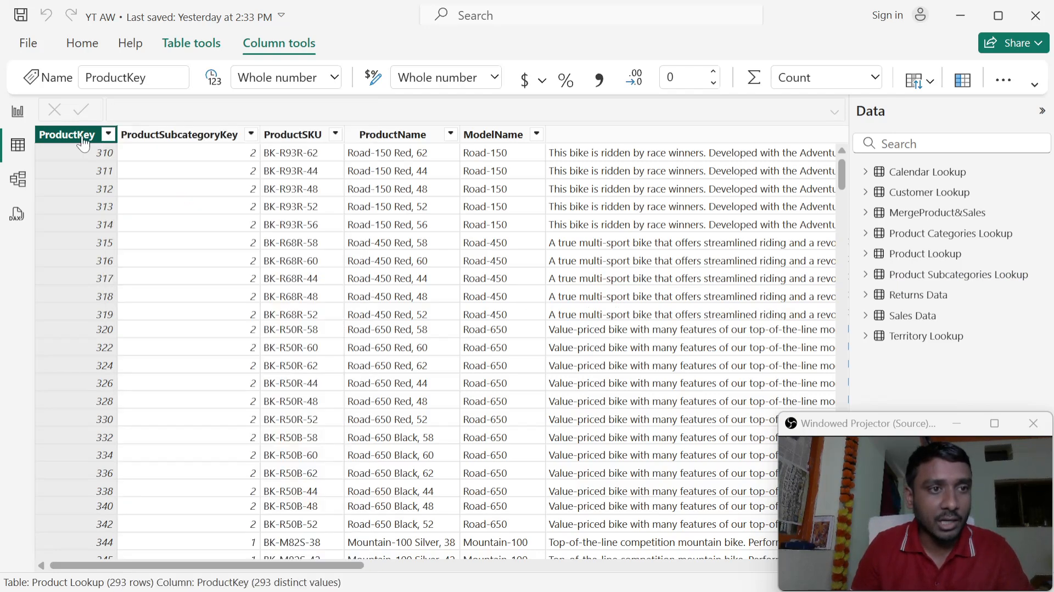
{"action": "left_click", "coordinate": [921, 260]}
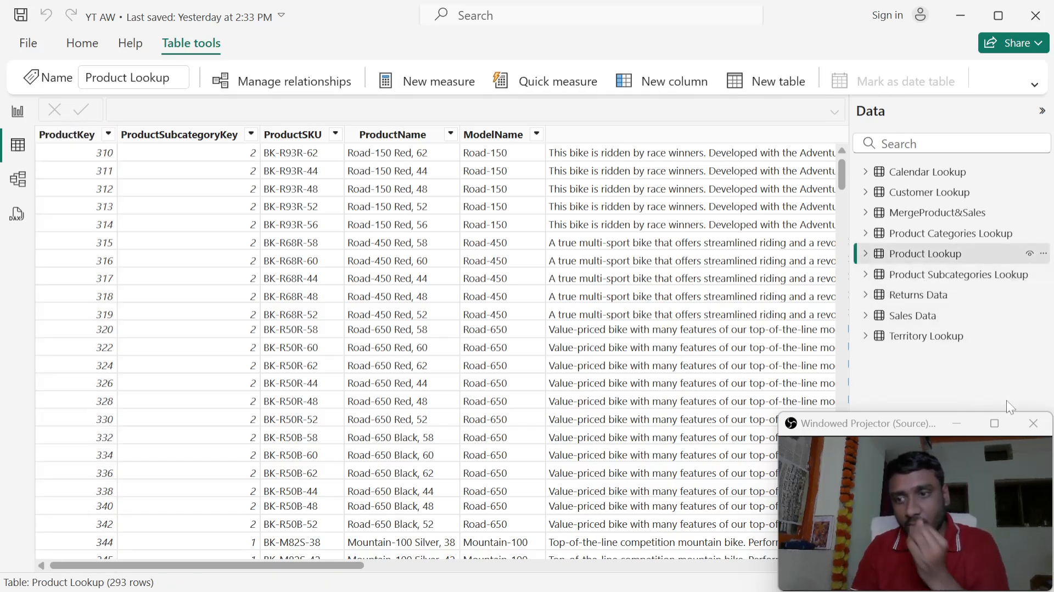
- Close the camera projector window and select the ProductKey column of Product Lookup, keeping the table's field list collapsed
{"action": "left_click", "coordinate": [1033, 423]}
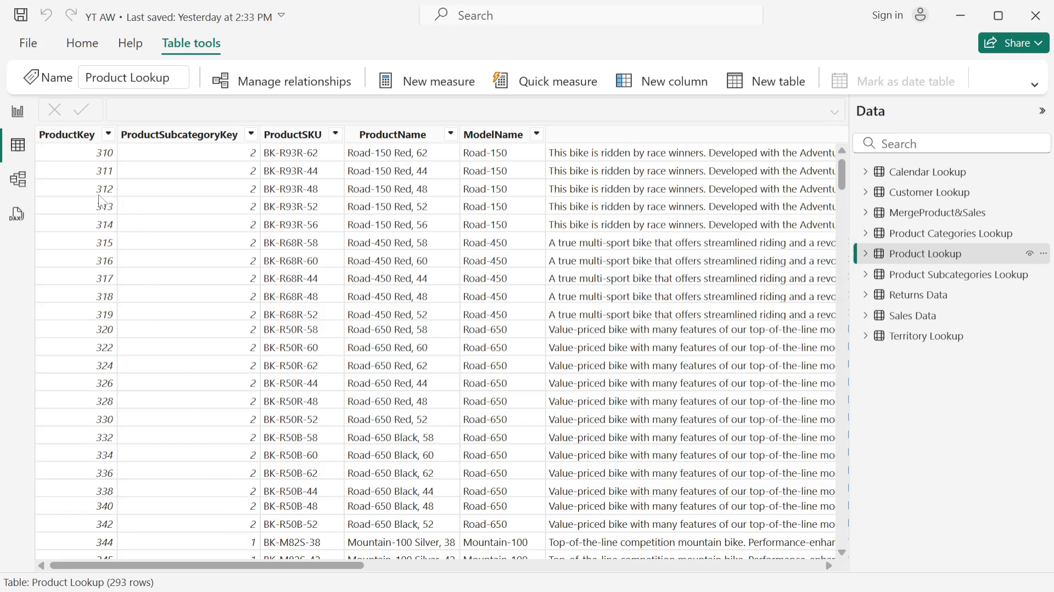
{"action": "left_click", "coordinate": [74, 138]}
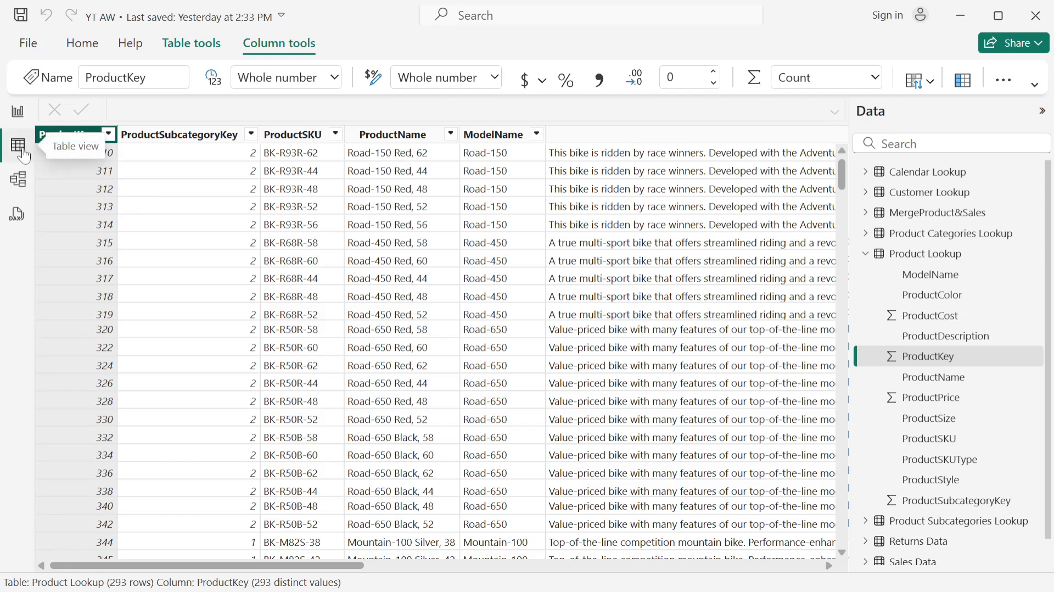
{"action": "left_click", "coordinate": [860, 261]}
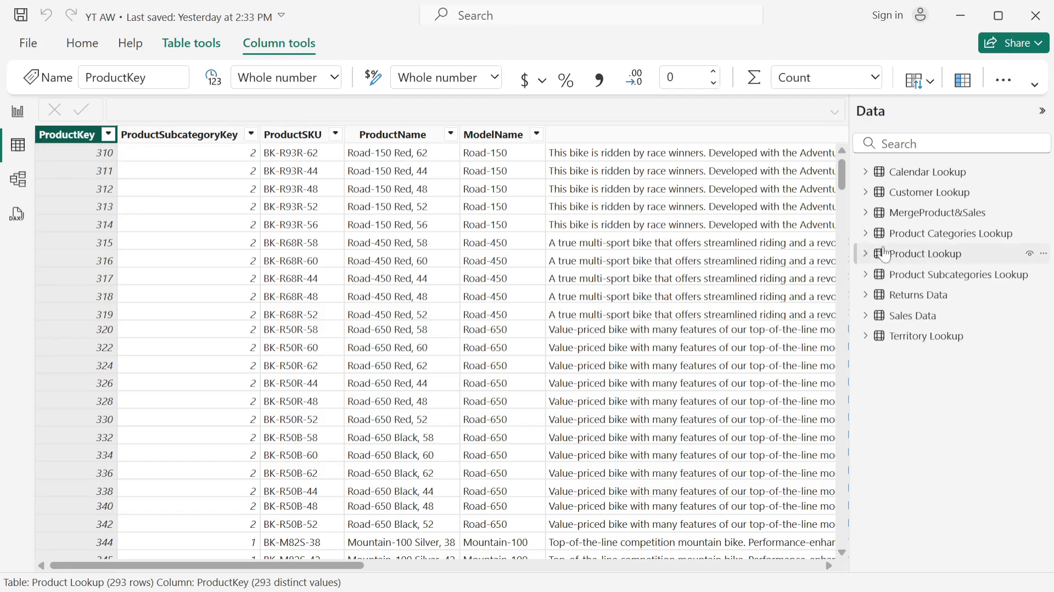
{"action": "left_click", "coordinate": [1041, 113]}
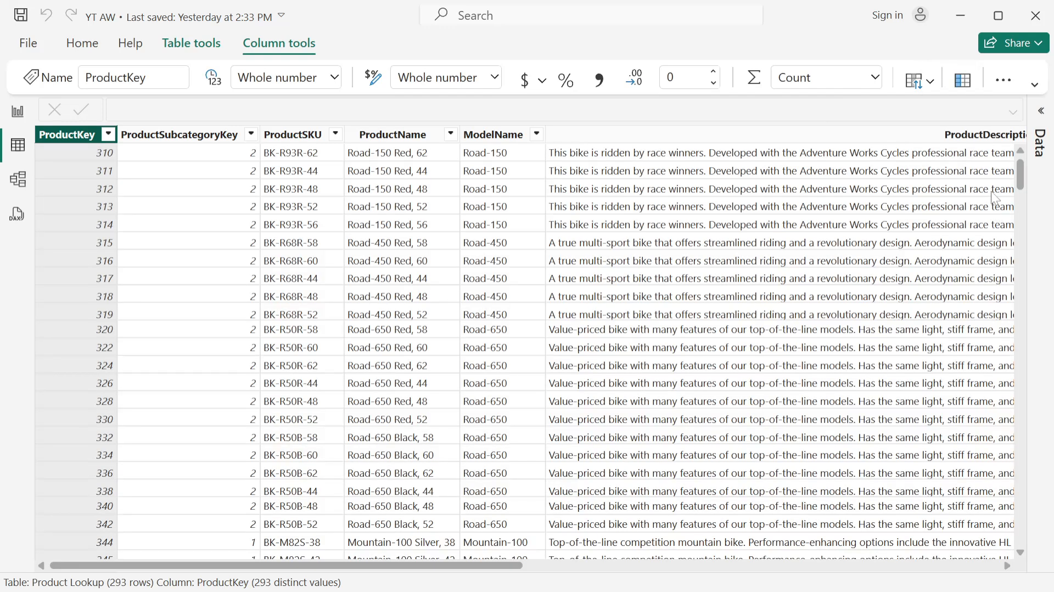
{"action": "left_click", "coordinate": [1043, 115]}
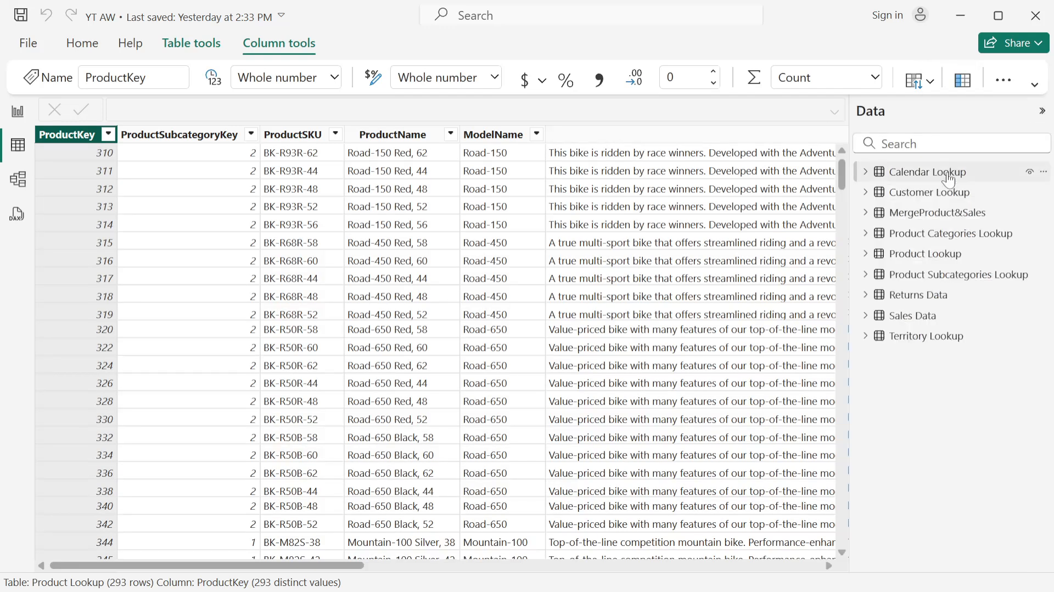
{"action": "mouse_move", "coordinate": [935, 260]}
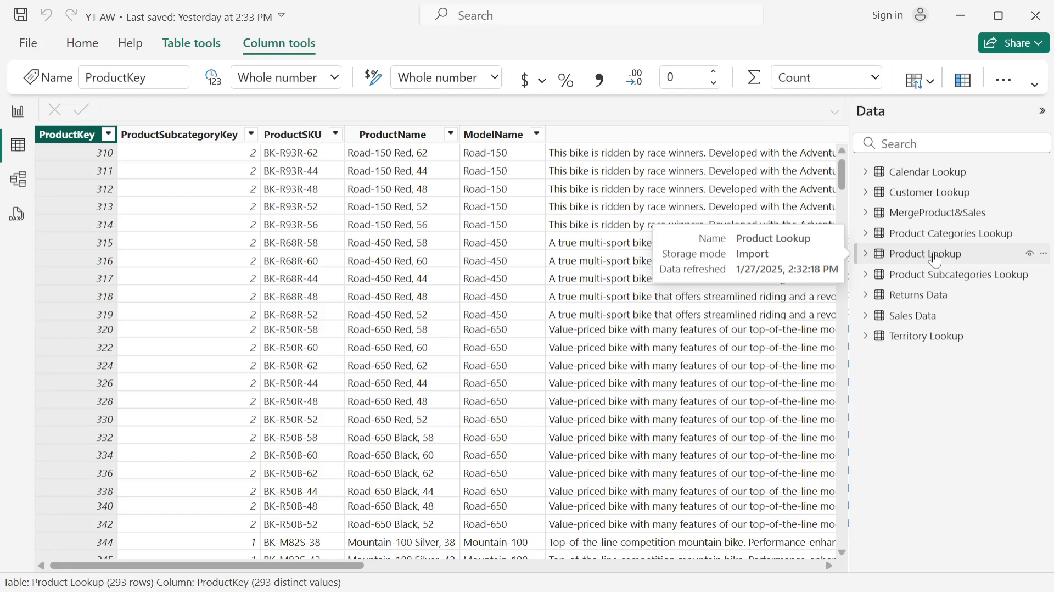
- Check the Product Lookup table's row count against the distinct value count of its ProductKey column
{"action": "left_click", "coordinate": [936, 260]}
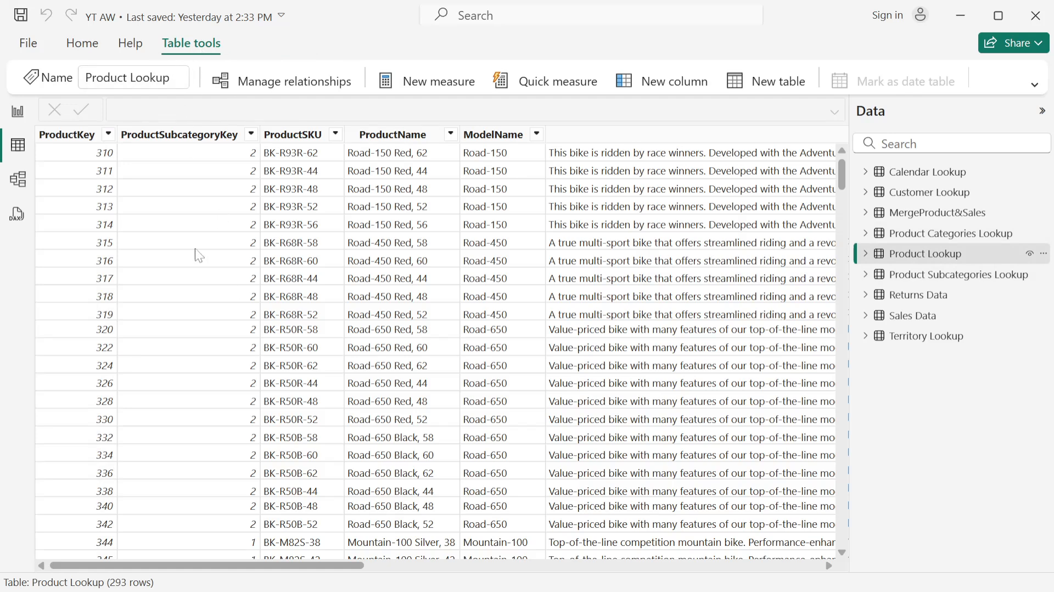
{"action": "left_click_drag", "start_coordinate": [231, 568], "coordinate": [102, 494]}
{"action": "left_click", "coordinate": [70, 142]}
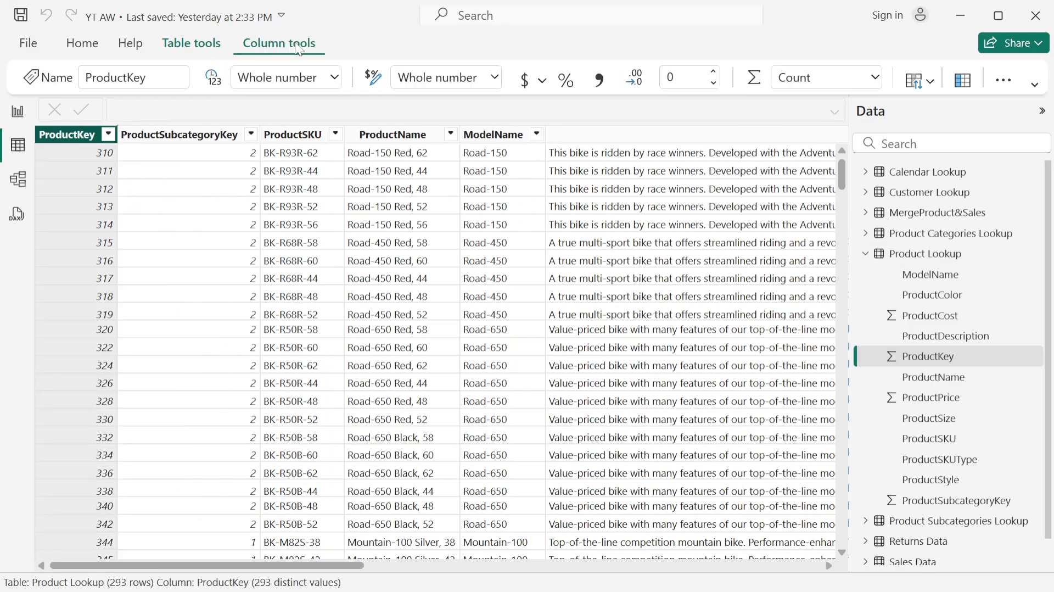
- Expand the ribbon and view the properties of the Product Lookup table and its ProductKey column
{"action": "left_click", "coordinate": [1035, 84]}
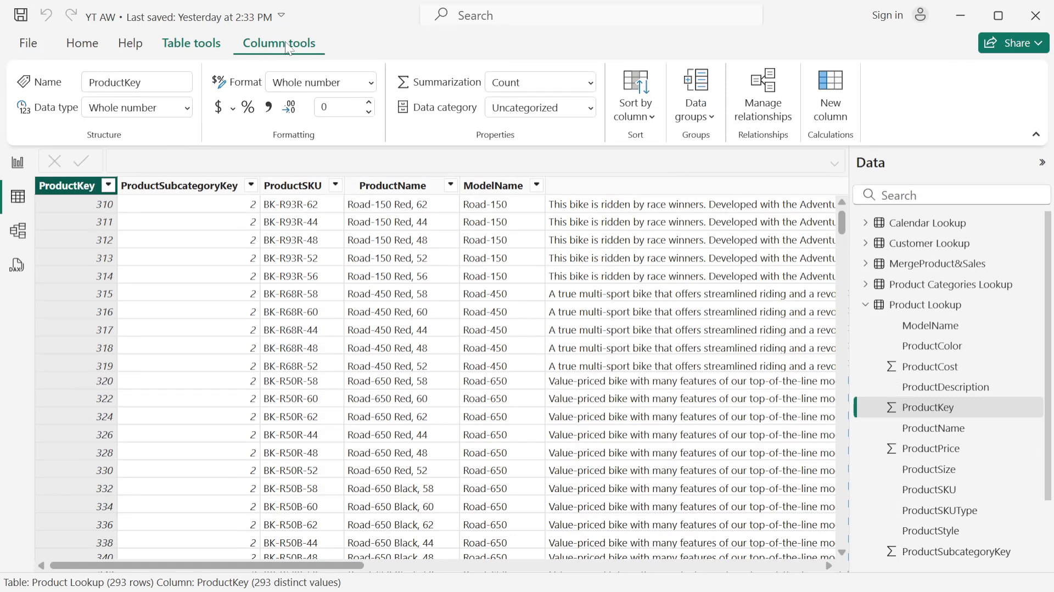
{"action": "left_click", "coordinate": [202, 49]}
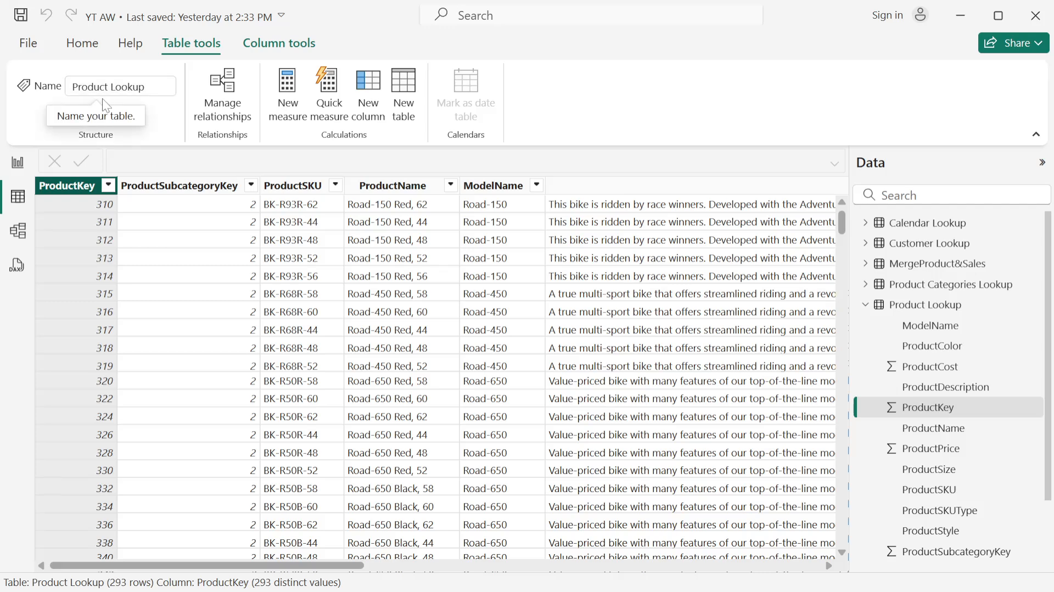
{"action": "left_click", "coordinate": [278, 52]}
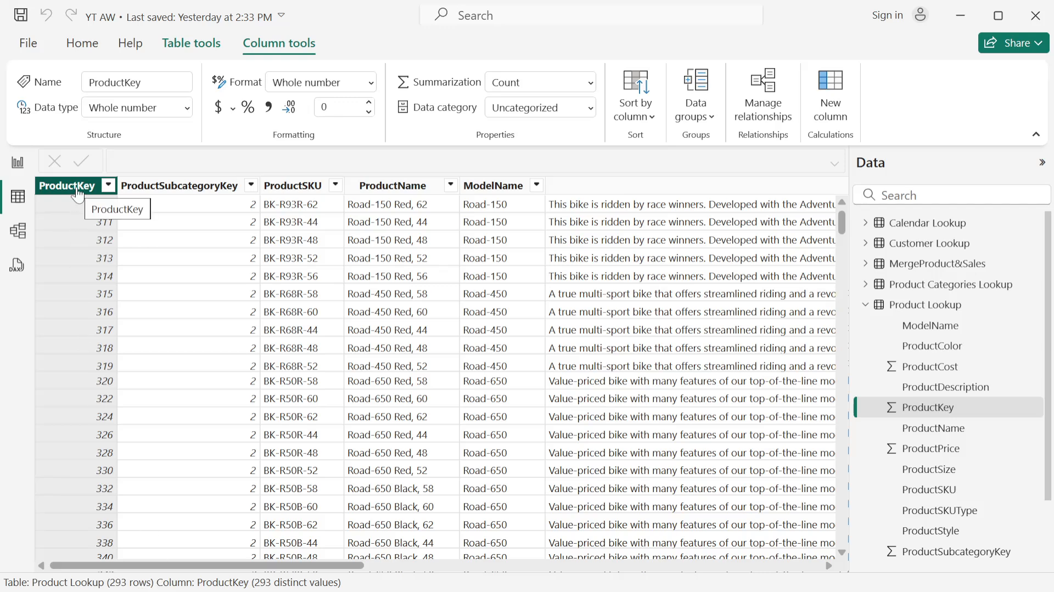
{"action": "mouse_move", "coordinate": [234, 589]}
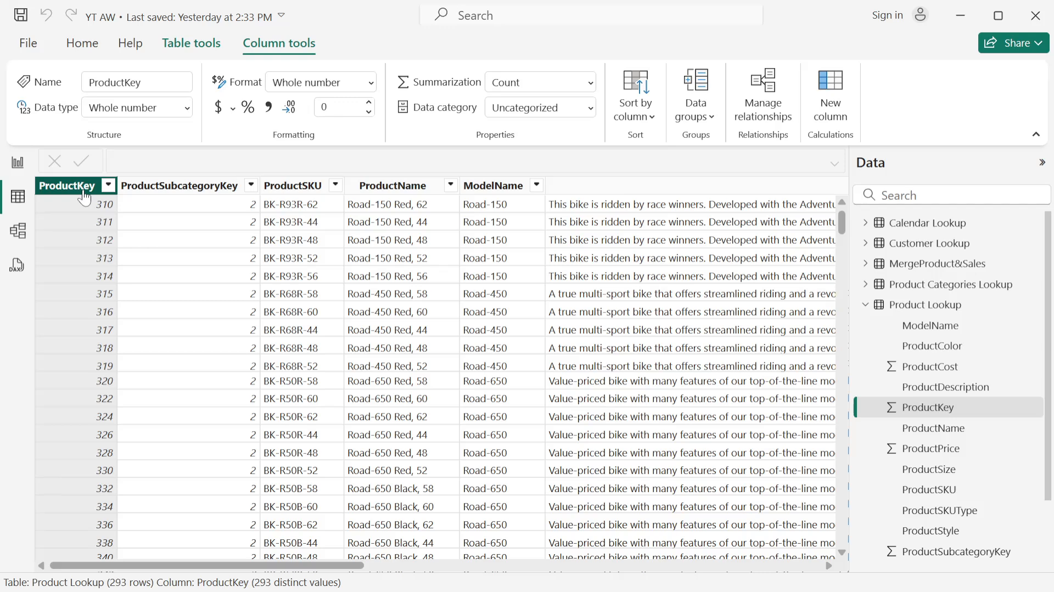
- Compare the distinct value counts of the ProductSubcategoryKey and ProductKey columns by selecting each in turn
{"action": "left_click", "coordinate": [177, 186]}
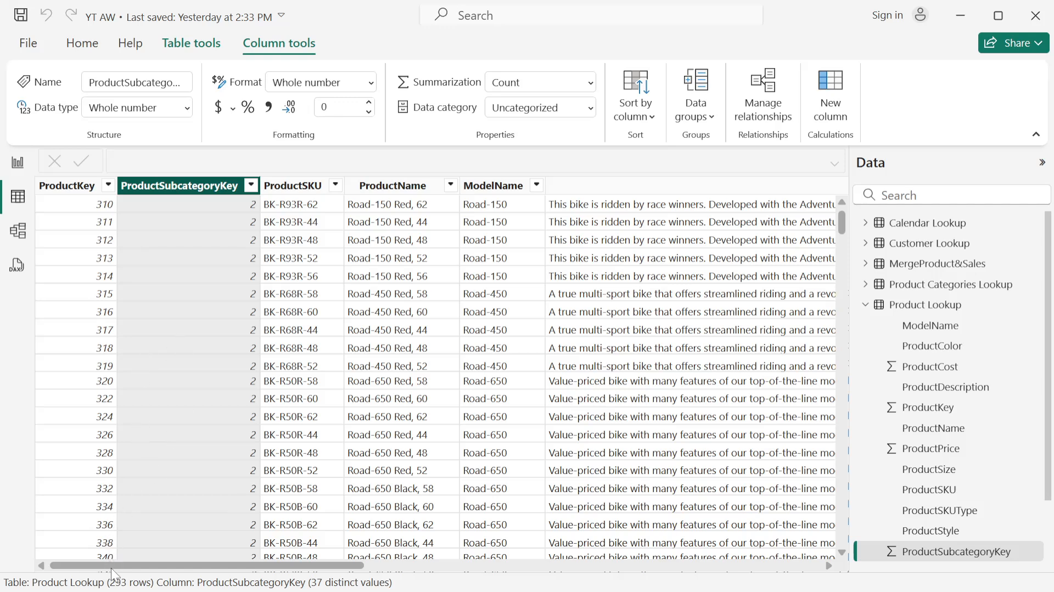
{"action": "left_click", "coordinate": [70, 189]}
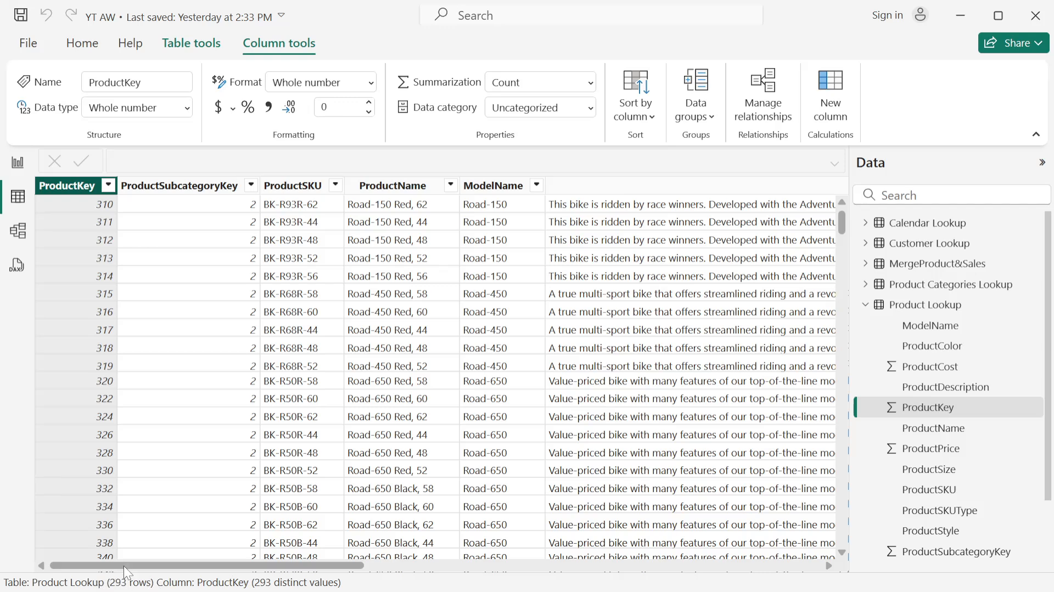
{"action": "left_click", "coordinate": [172, 191]}
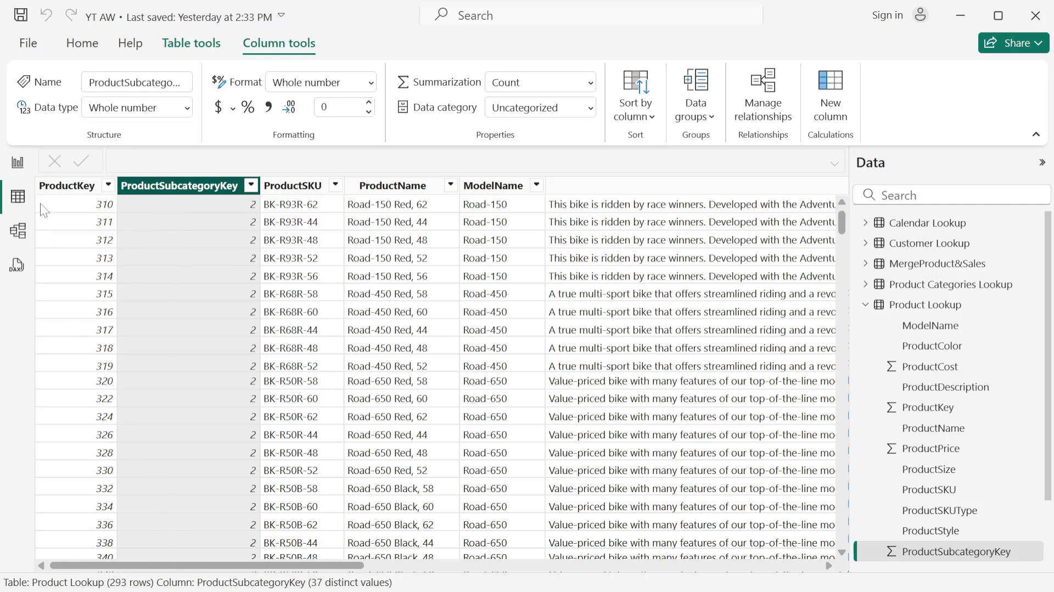
{"action": "left_click", "coordinate": [66, 185]}
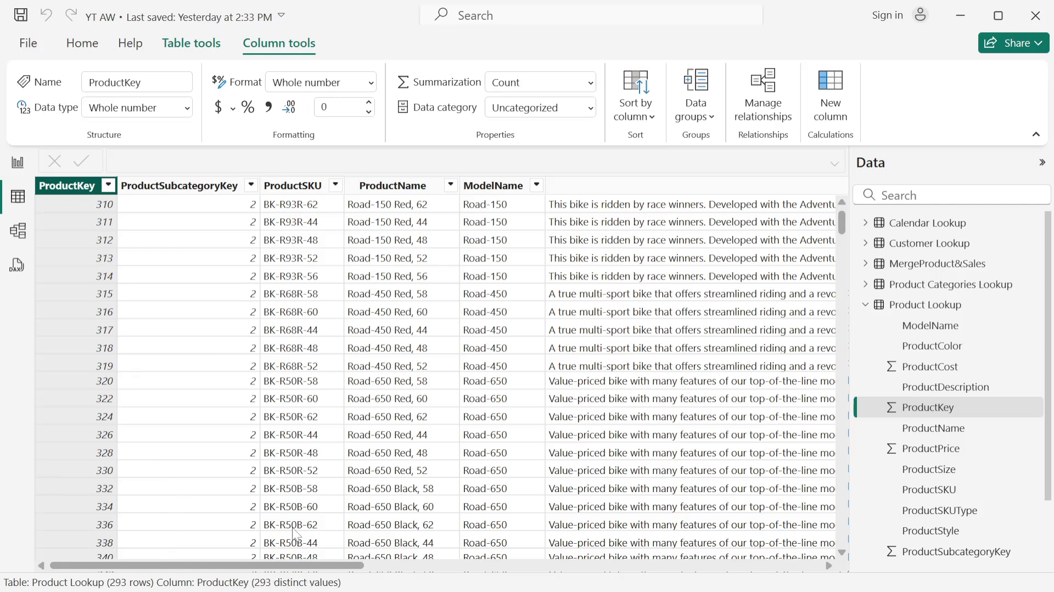
{"action": "left_click", "coordinate": [203, 190]}
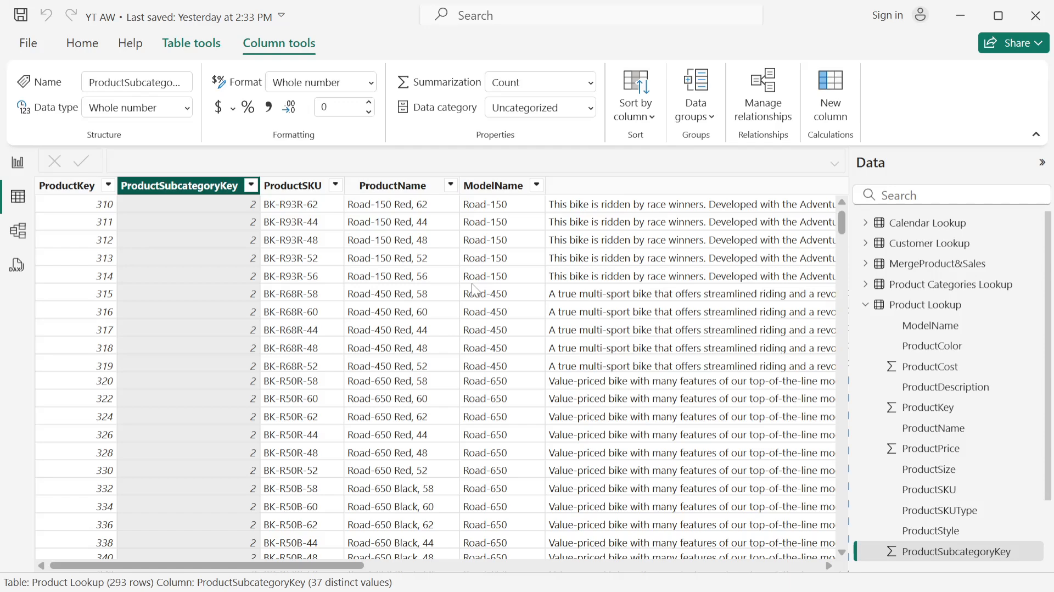
- Switch to Calculator, calculate 293-37 and return to the Product Lookup table
{"action": "key", "text": "XF86Calculator"}
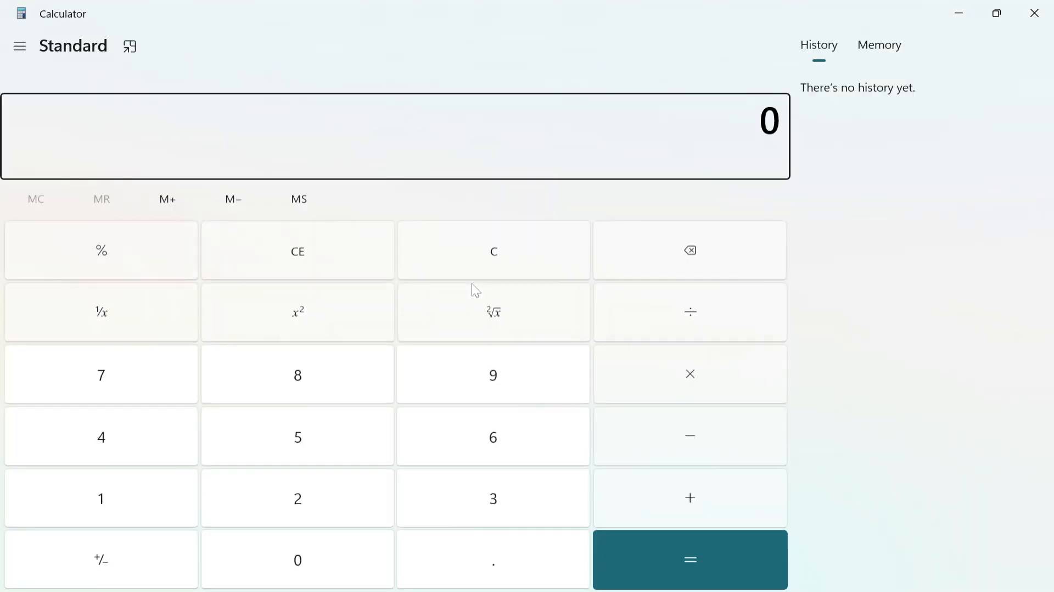
{"action": "type", "text": "293-37"}
{"action": "key", "text": "Return"}
{"action": "left_click", "coordinate": [1034, 13]}
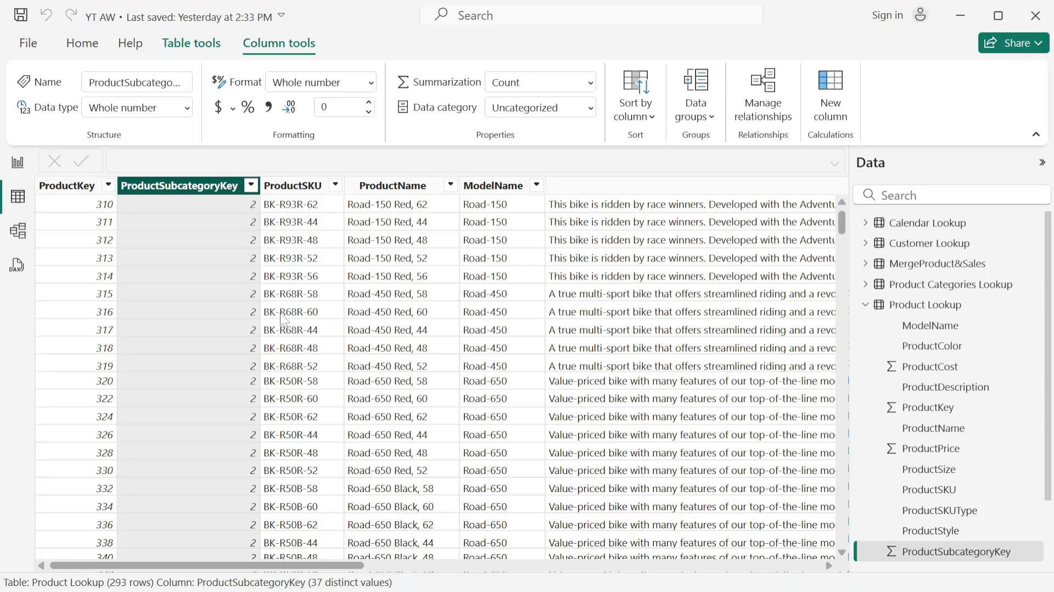
- Reselect the ProductKey column to check its distinct value count
{"action": "left_click", "coordinate": [199, 259]}
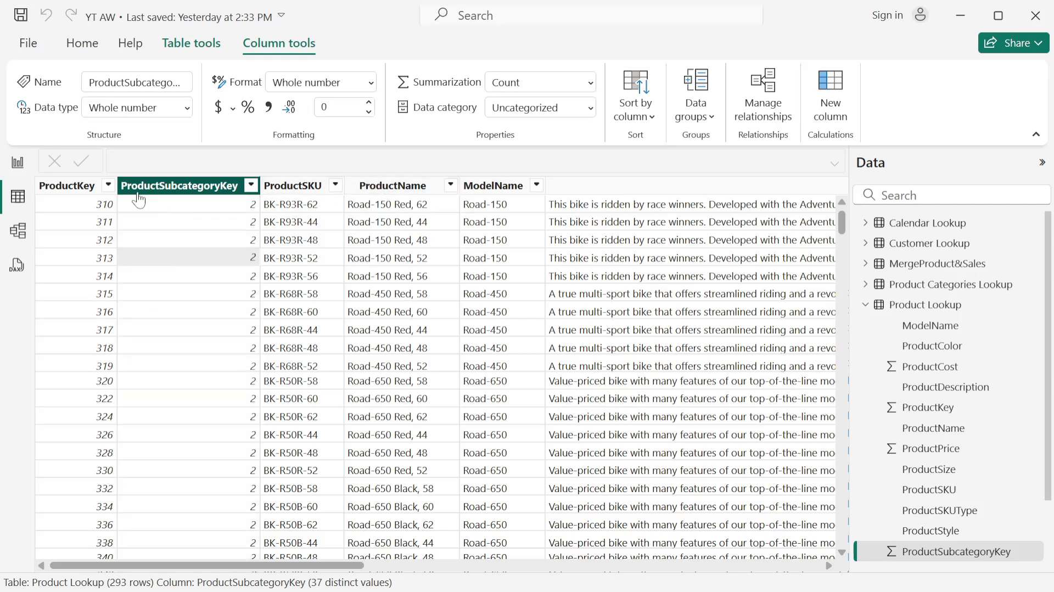
{"action": "left_click", "coordinate": [69, 186]}
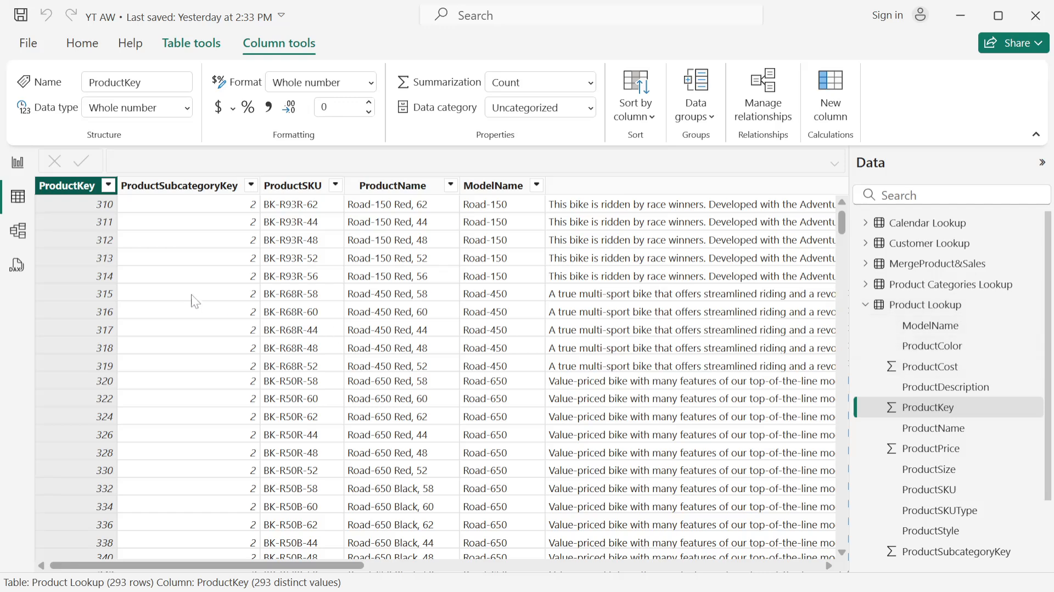
{"action": "left_click", "coordinate": [109, 186]}
{"action": "left_click", "coordinate": [150, 243]}
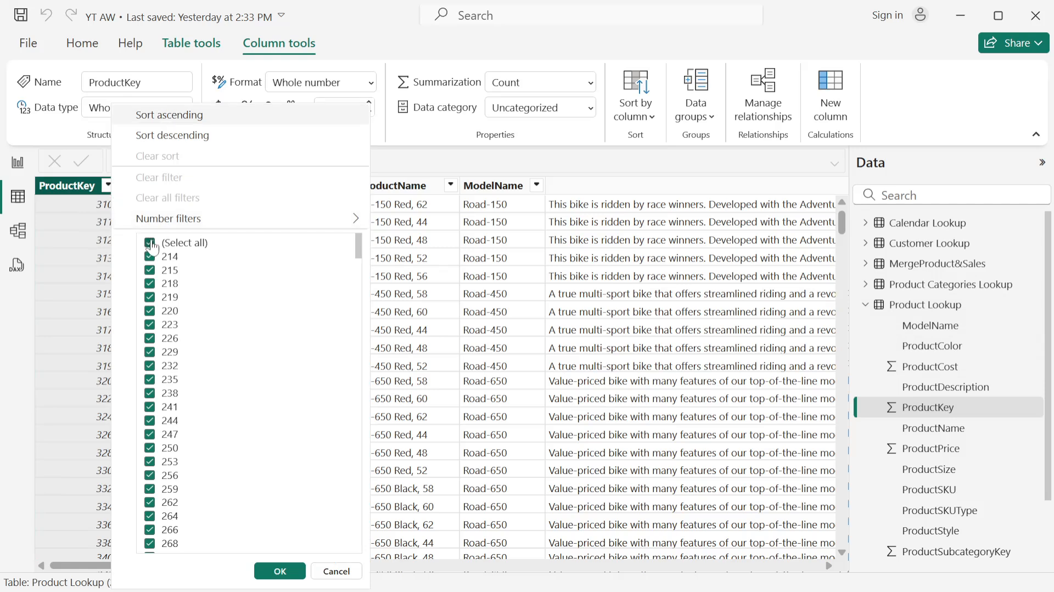
{"action": "left_click", "coordinate": [150, 256]}
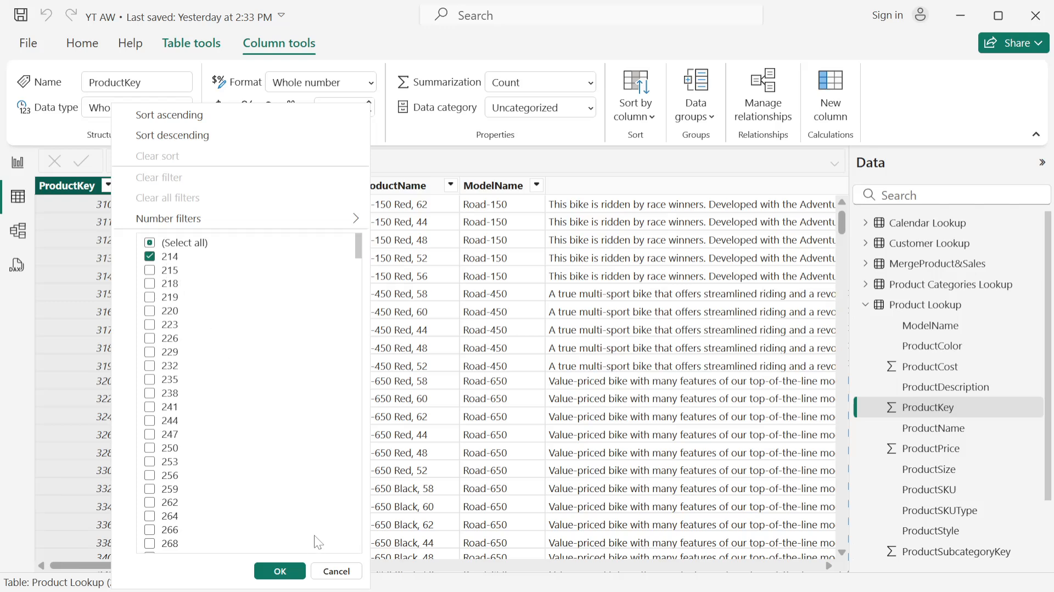
{"action": "left_click", "coordinate": [151, 242]}
{"action": "left_click", "coordinate": [152, 243]}
{"action": "scroll", "coordinate": [294, 357], "scroll_direction": "down", "scroll_amount": 3}
{"action": "scroll", "coordinate": [294, 357], "scroll_direction": "up", "scroll_amount": 3}
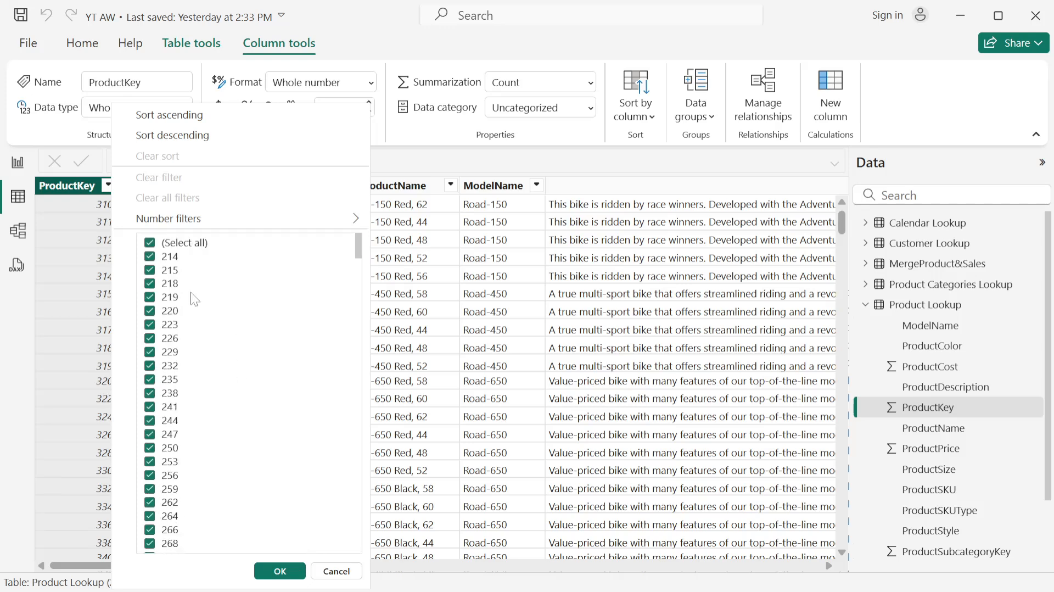
{"action": "left_click", "coordinate": [336, 571]}
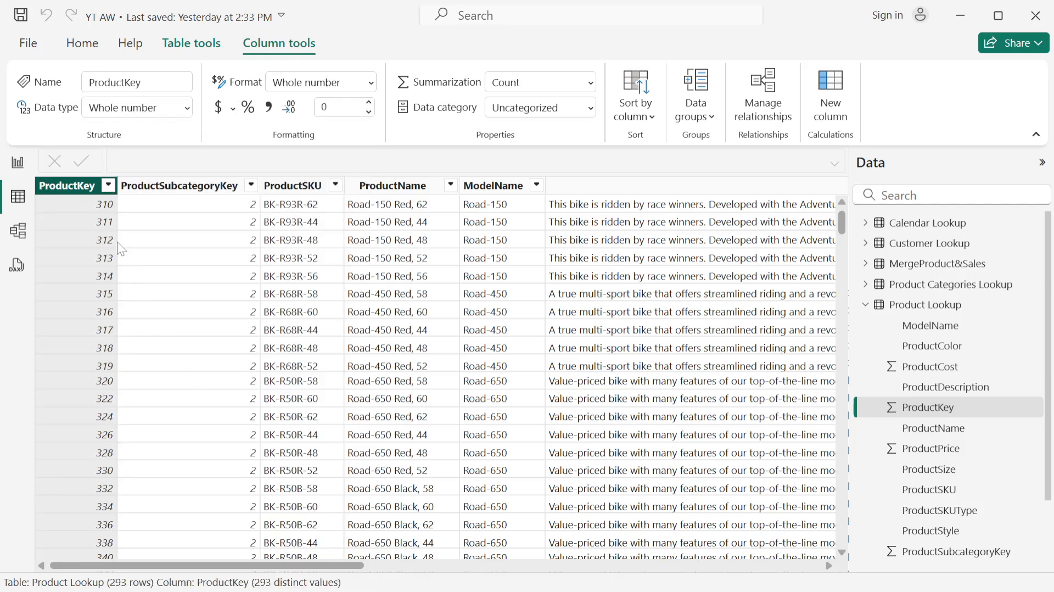
{"action": "left_click", "coordinate": [108, 185]}
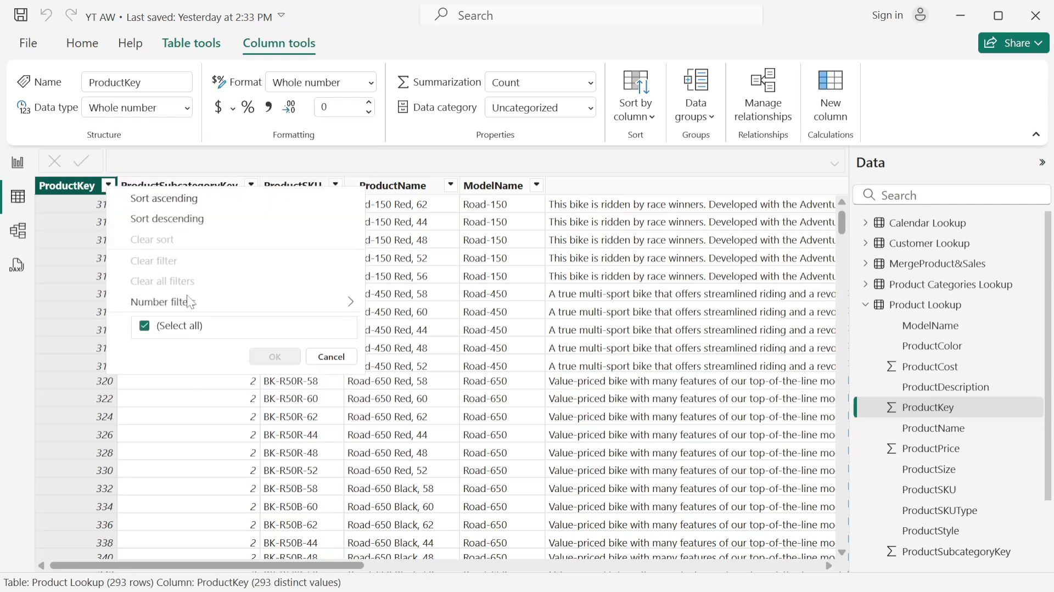
{"action": "left_click", "coordinate": [145, 325]}
{"action": "scroll", "coordinate": [152, 515], "scroll_direction": "down", "scroll_amount": 10}
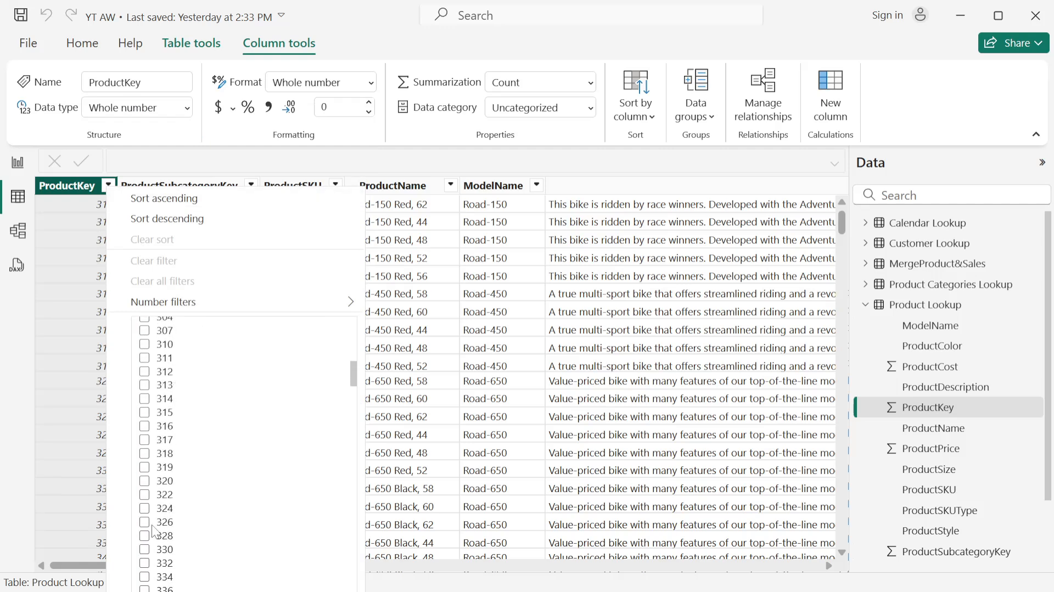
{"action": "scroll", "coordinate": [147, 404], "scroll_direction": "up", "scroll_amount": 5}
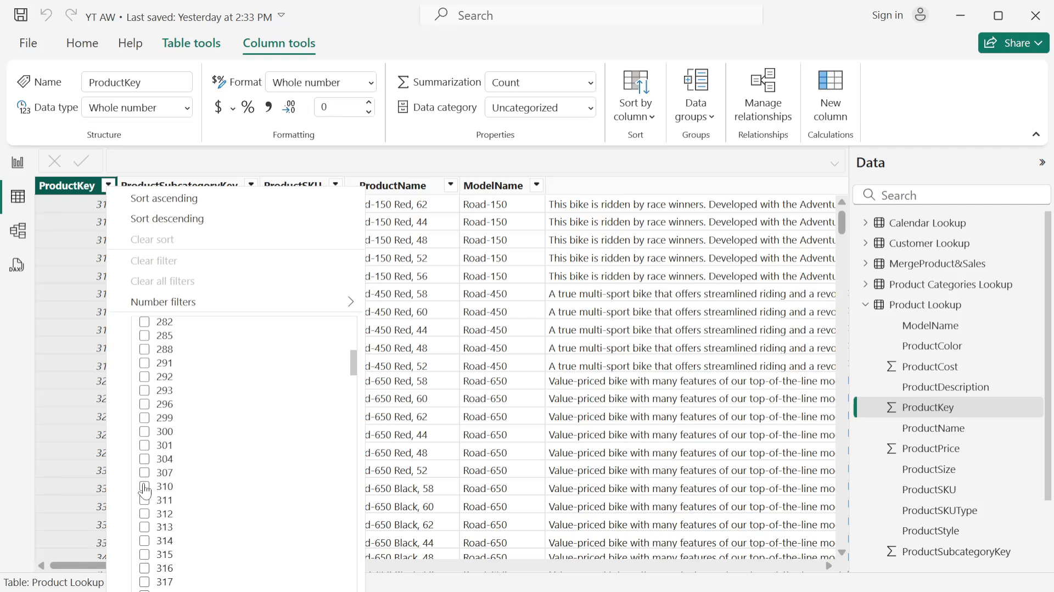
{"action": "left_click", "coordinate": [171, 485]}
{"action": "scroll", "coordinate": [295, 448], "scroll_direction": "down", "scroll_amount": 3}
{"action": "scroll", "coordinate": [297, 456], "scroll_direction": "down", "scroll_amount": 10}
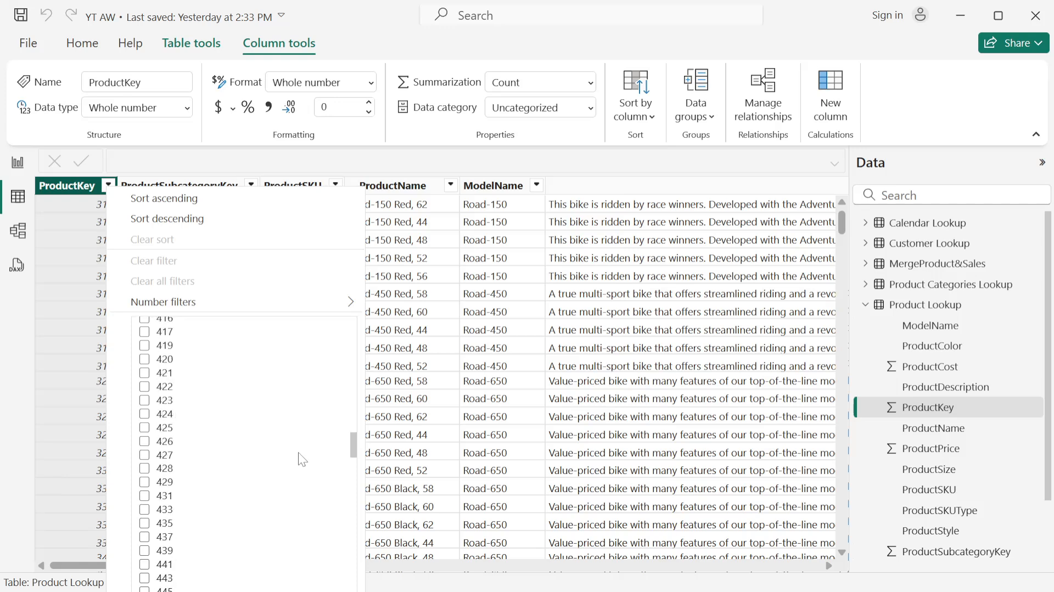
{"action": "left_click", "coordinate": [178, 176]}
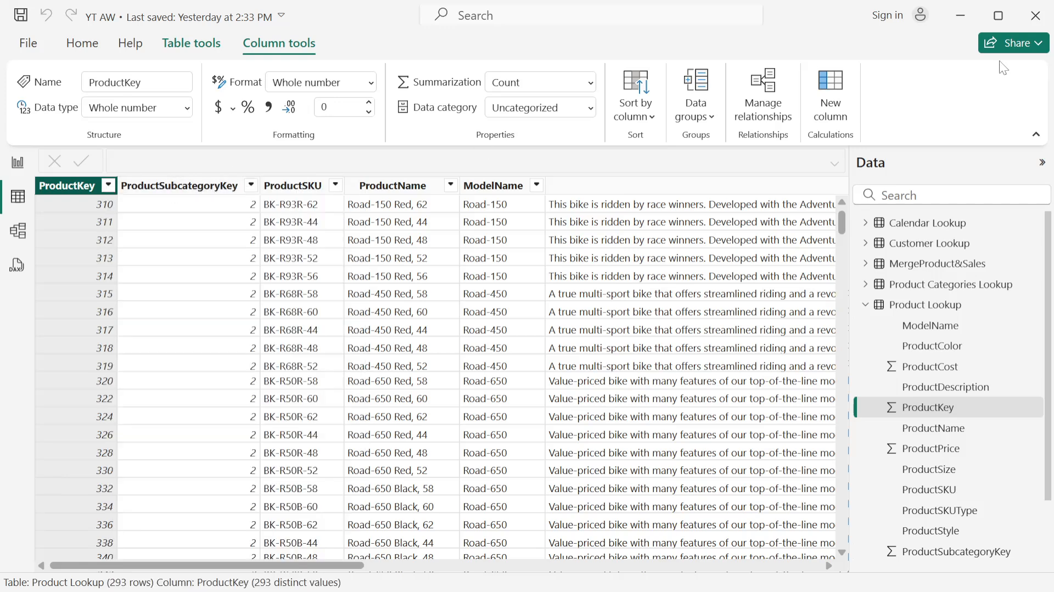
- Collapse the ribbon and filter the Product Lookup table to ProductKey 310 only
{"action": "left_click", "coordinate": [1035, 136]}
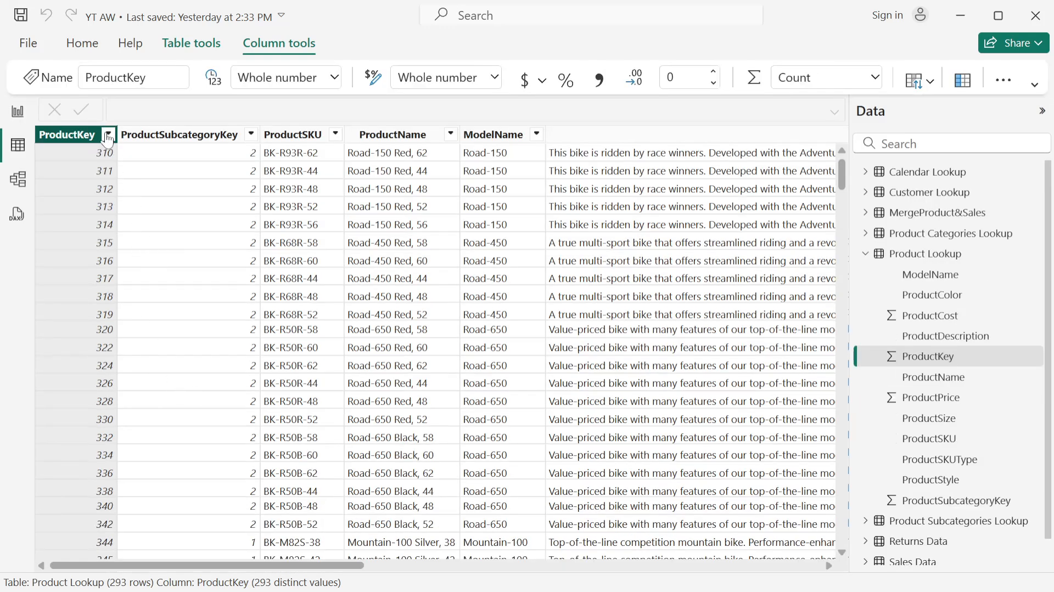
{"action": "left_click", "coordinate": [108, 135]}
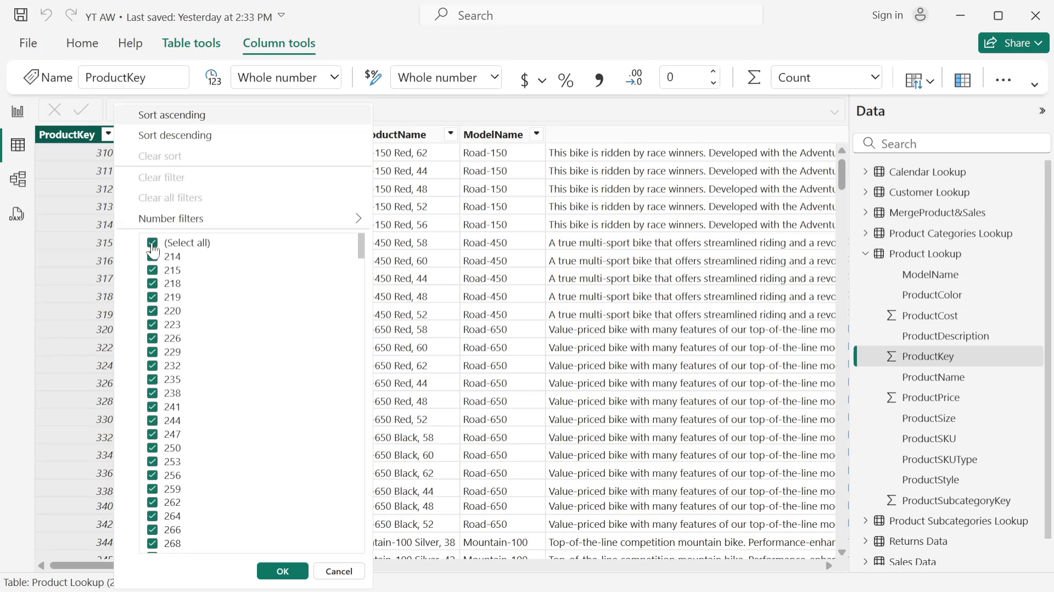
{"action": "left_click", "coordinate": [154, 244]}
{"action": "scroll", "coordinate": [162, 456], "scroll_direction": "down", "scroll_amount": 6}
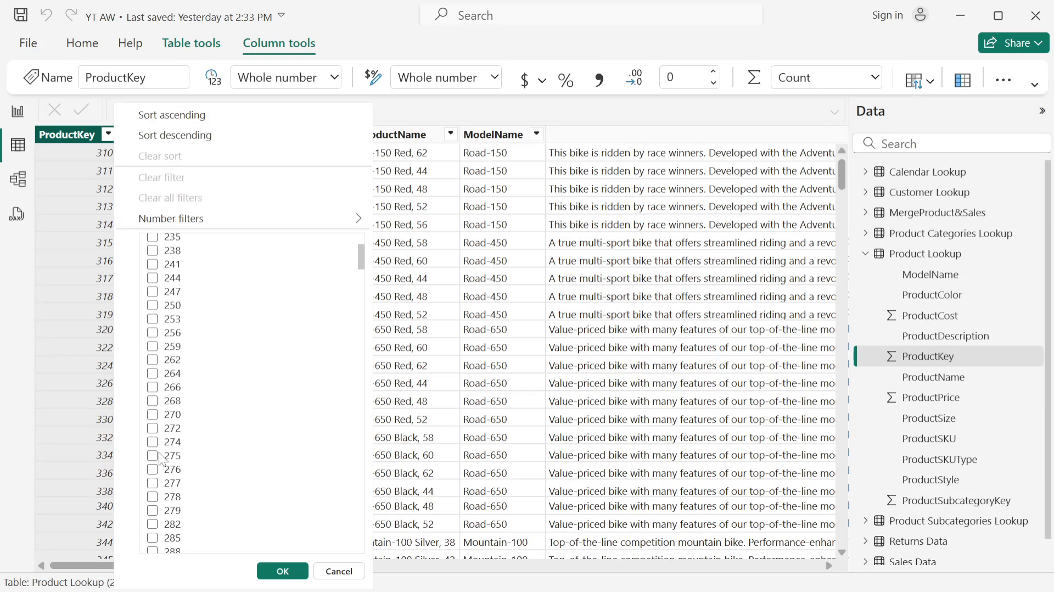
{"action": "scroll", "coordinate": [162, 464], "scroll_direction": "down", "scroll_amount": 3}
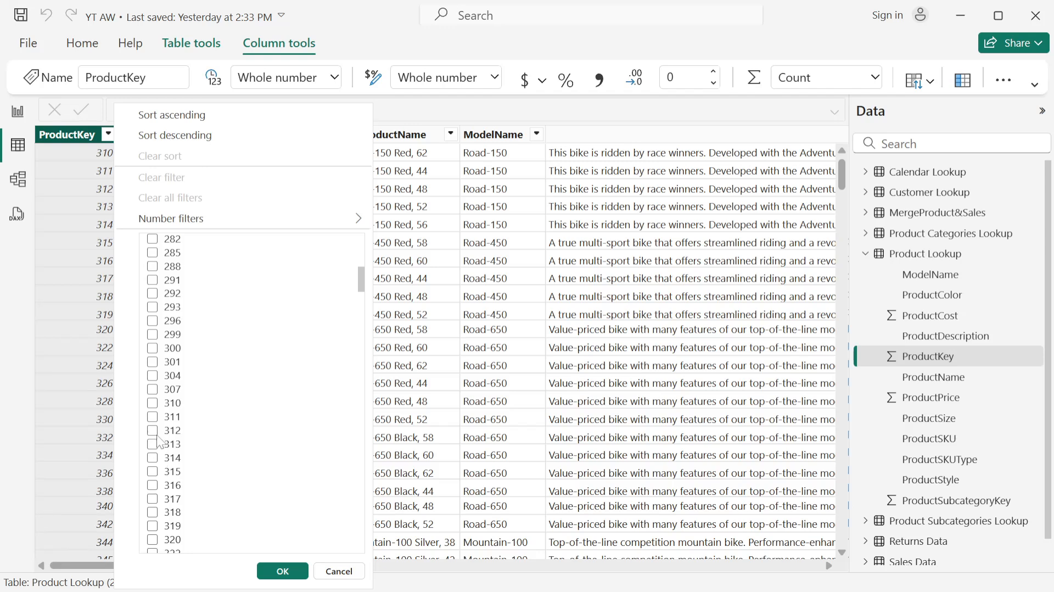
{"action": "left_click", "coordinate": [153, 402]}
{"action": "left_click", "coordinate": [283, 574]}
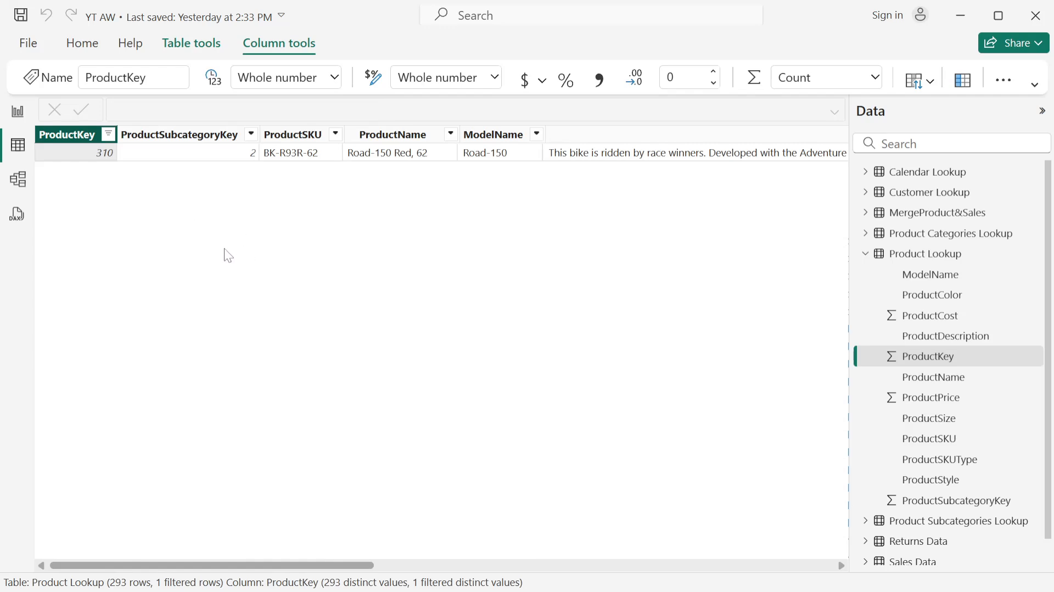
- Reset the ProductKey filter so that all values are included
{"action": "left_click", "coordinate": [109, 139]}
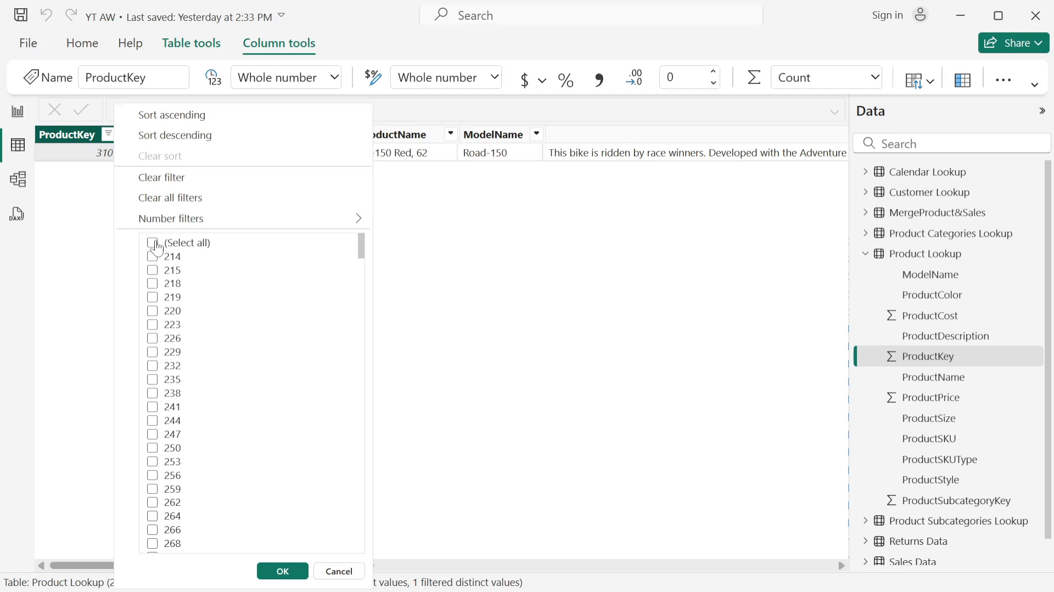
{"action": "left_click", "coordinate": [153, 243]}
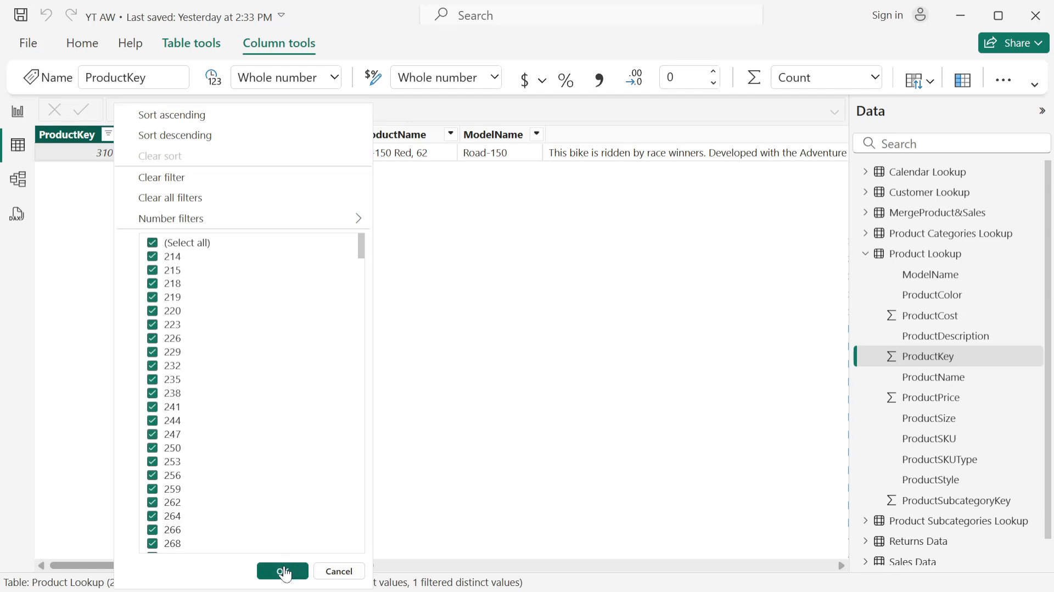
{"action": "left_click", "coordinate": [282, 571]}
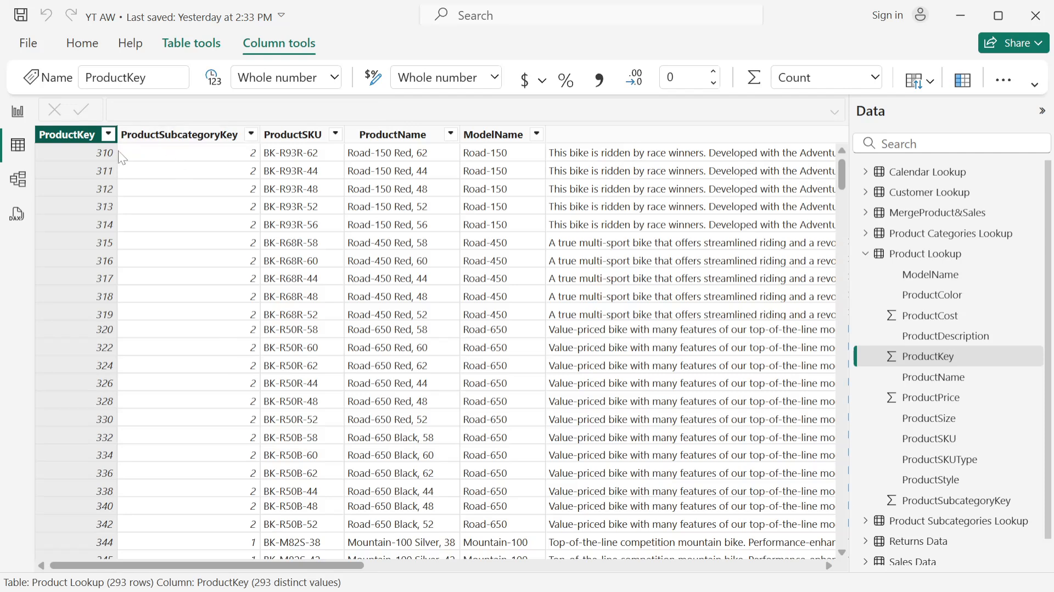
- Select the ProductSubcategoryKey column, look at its sort and filter options, and dismiss them
{"action": "left_click", "coordinate": [145, 137]}
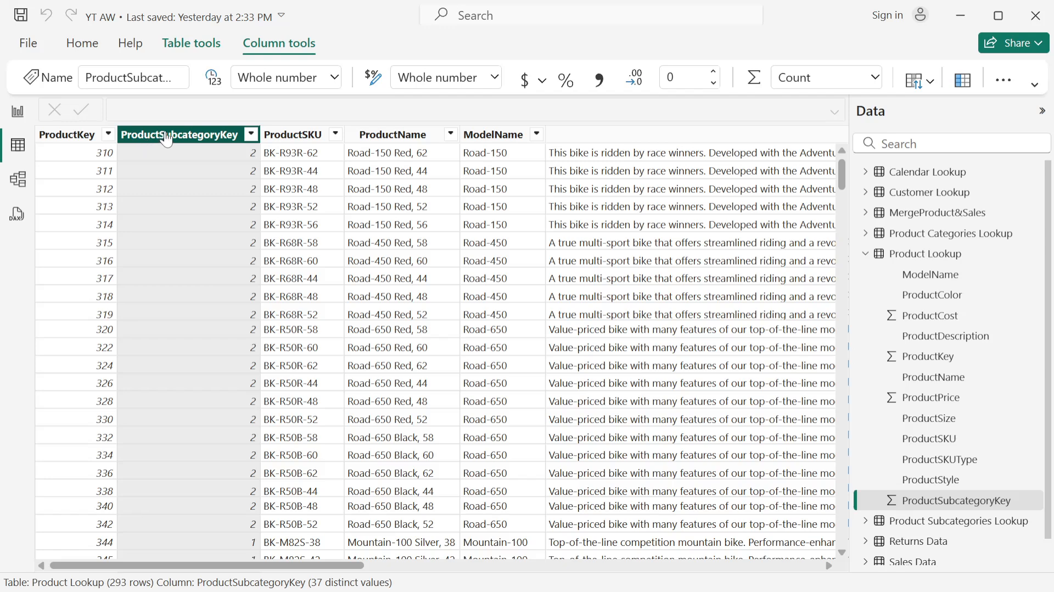
{"action": "left_click", "coordinate": [252, 136]}
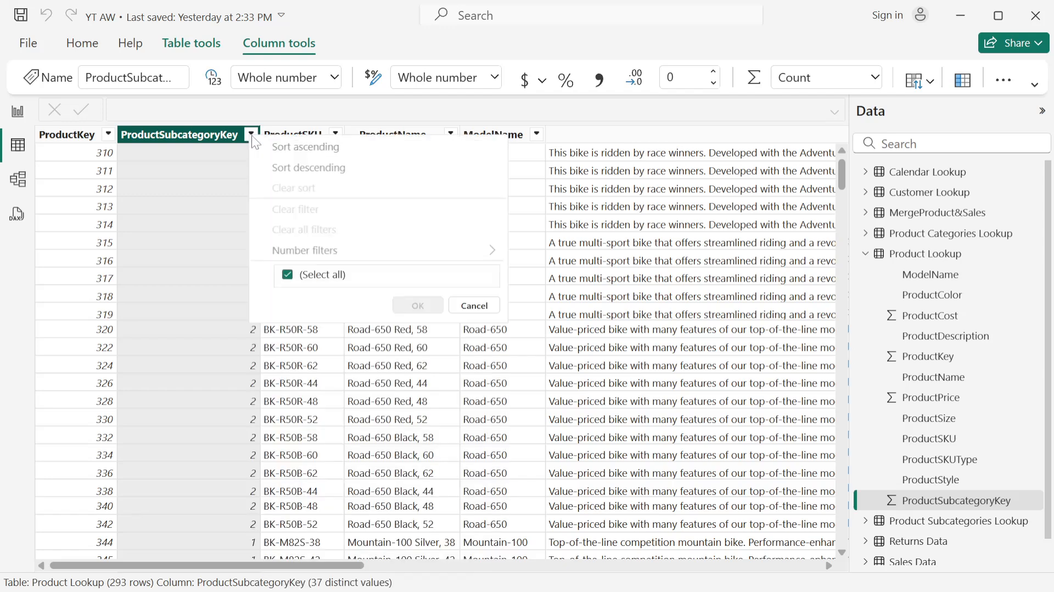
{"action": "left_click", "coordinate": [241, 114]}
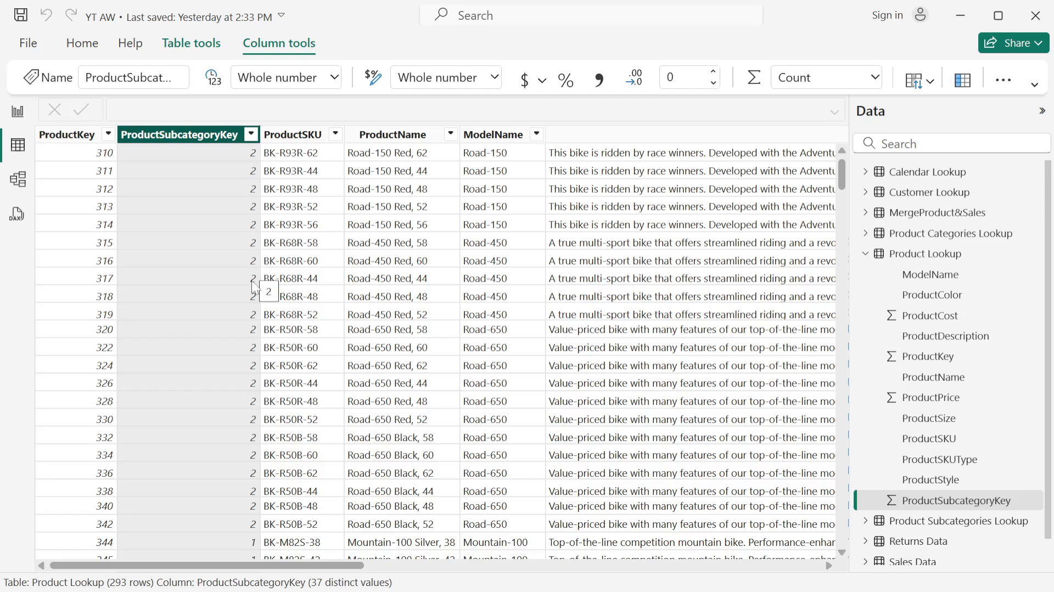
- Browse the ProductSubcategoryKey values, filter Product Lookup to ProductSubcategoryKey 2 only, and look through the matching rows
{"action": "scroll", "coordinate": [248, 480], "scroll_direction": "down", "scroll_amount": 5}
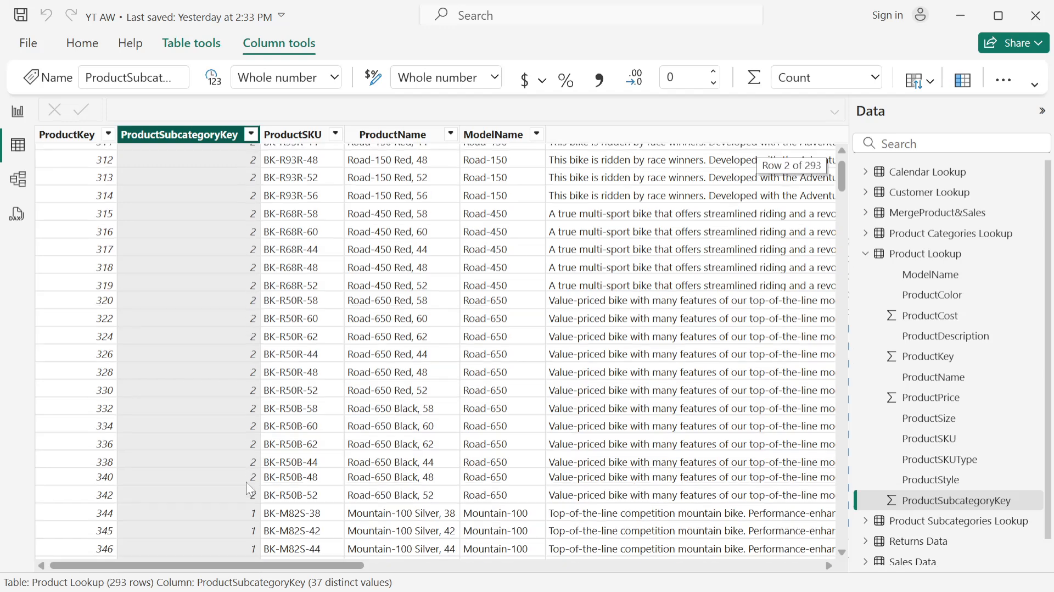
{"action": "scroll", "coordinate": [254, 400], "scroll_direction": "down", "scroll_amount": 15}
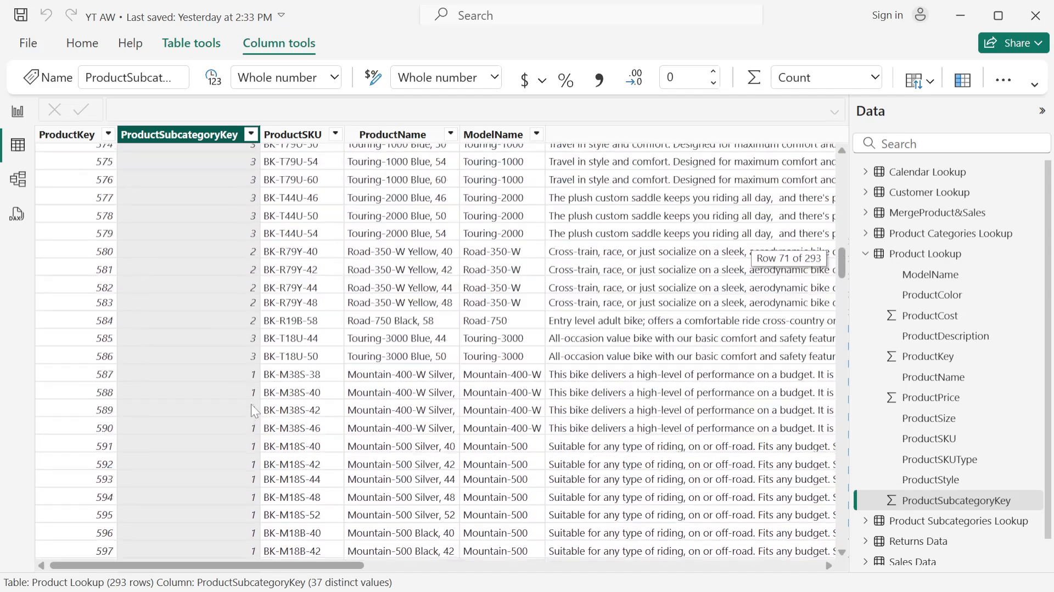
{"action": "scroll", "coordinate": [251, 403], "scroll_direction": "up", "scroll_amount": 20}
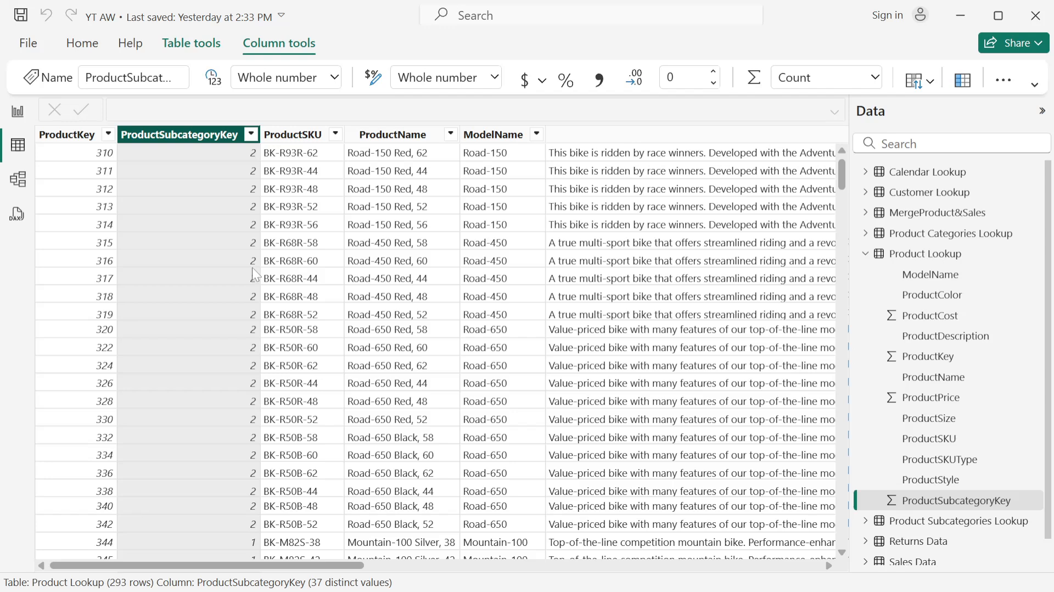
{"action": "left_click", "coordinate": [251, 135]}
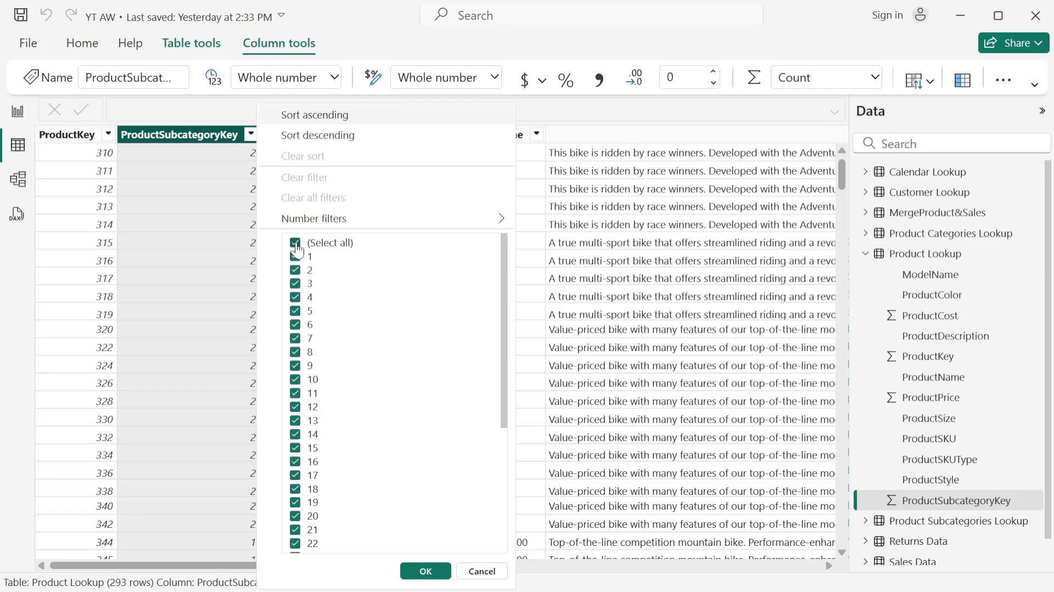
{"action": "left_click", "coordinate": [295, 243]}
{"action": "left_click", "coordinate": [295, 270]}
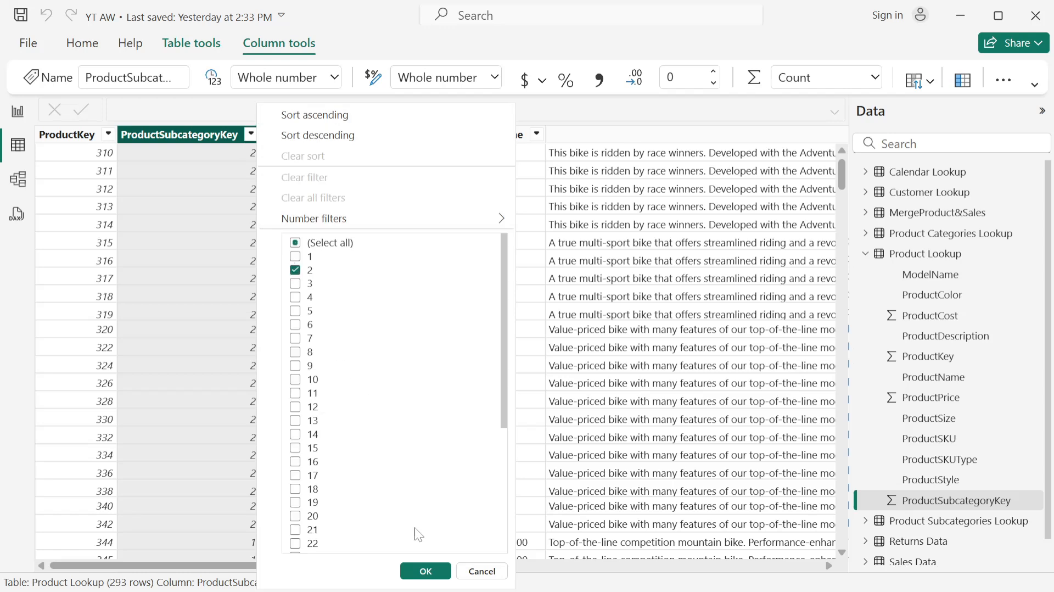
{"action": "left_click", "coordinate": [426, 571]}
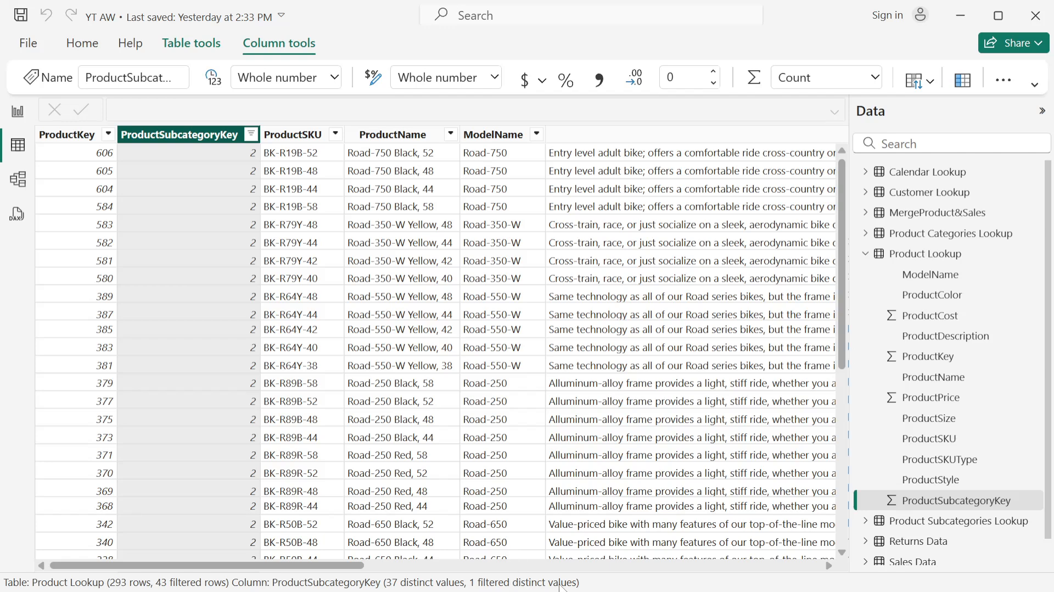
{"action": "scroll", "coordinate": [232, 254], "scroll_direction": "down", "scroll_amount": 6}
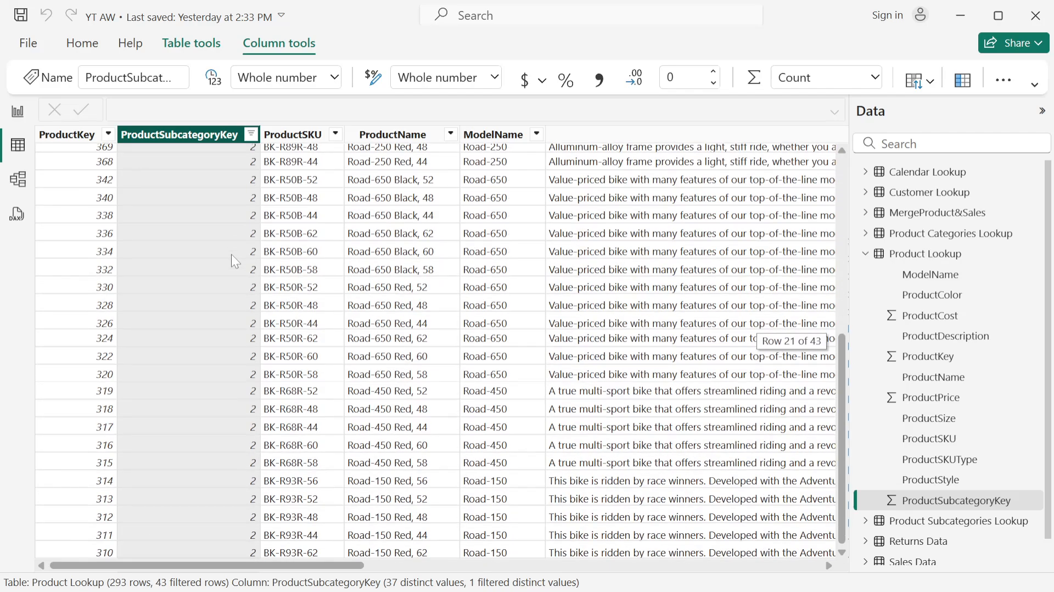
{"action": "scroll", "coordinate": [254, 329], "scroll_direction": "up", "scroll_amount": 6}
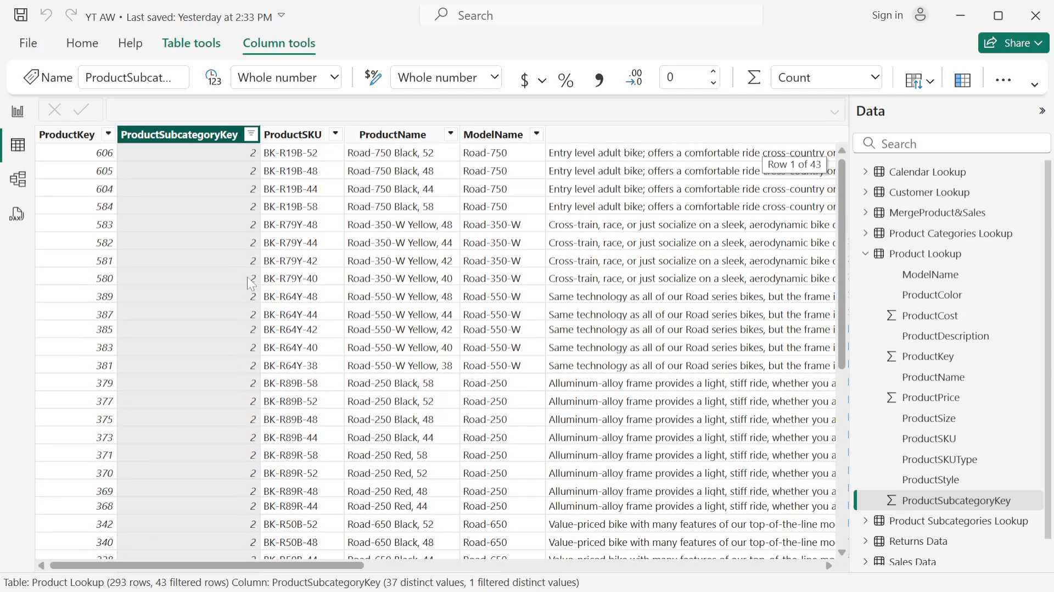
- Clear the ProductSubcategoryKey filter in the Product Lookup table
{"action": "left_click", "coordinate": [251, 134]}
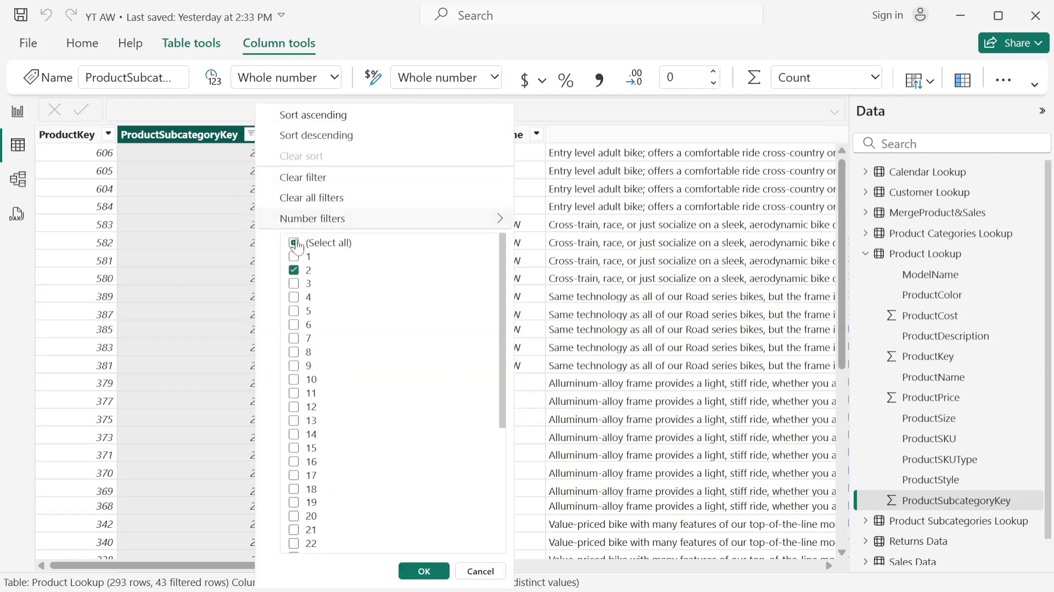
{"action": "left_click", "coordinate": [304, 178]}
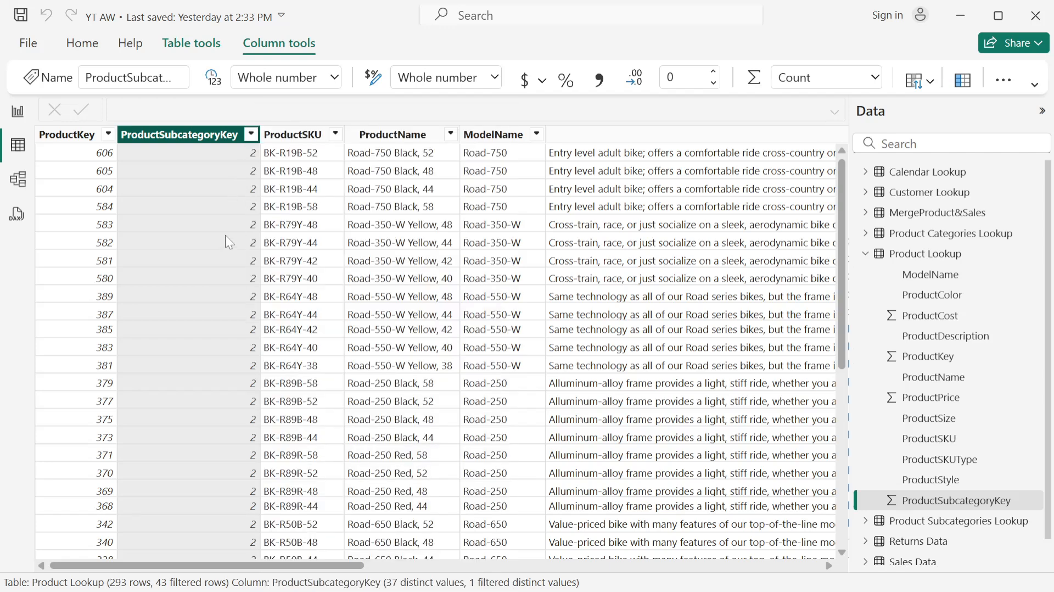
{"action": "left_click", "coordinate": [247, 329]}
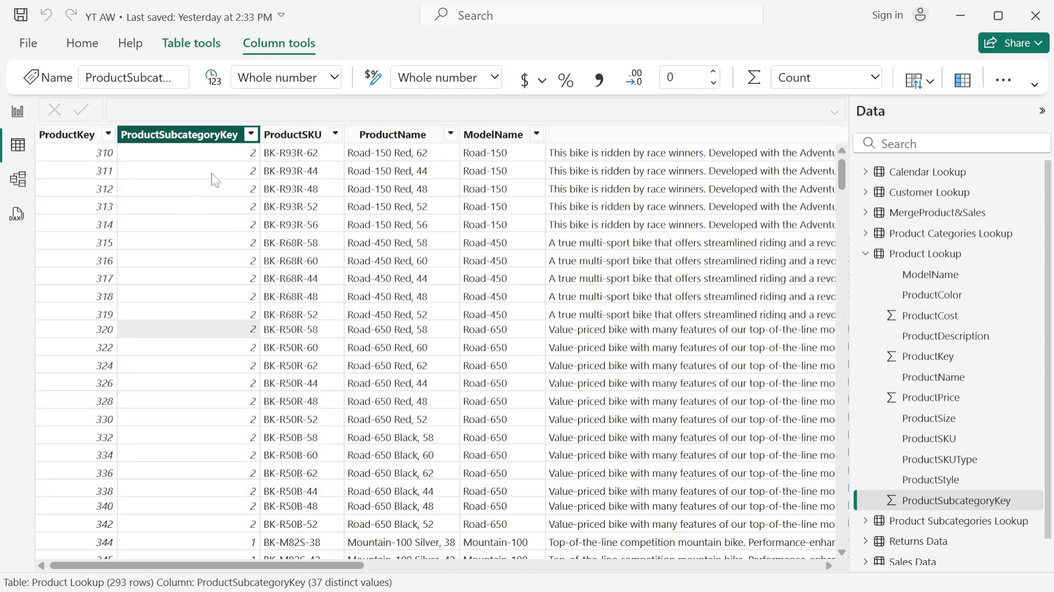
- Check the distinct value counts of Product Lookup's ProductSubcategoryKey and ProductSKU columns, ending with ProductSubcategoryKey selected
{"action": "left_click", "coordinate": [225, 140]}
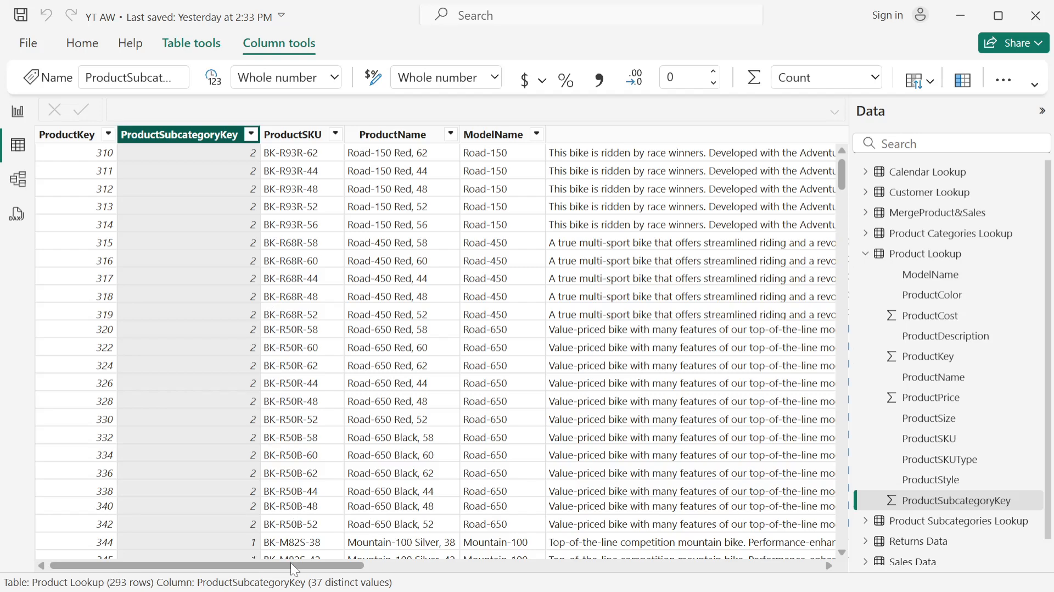
{"action": "left_click_drag", "start_coordinate": [291, 562], "coordinate": [212, 546]}
{"action": "left_click", "coordinate": [209, 301]}
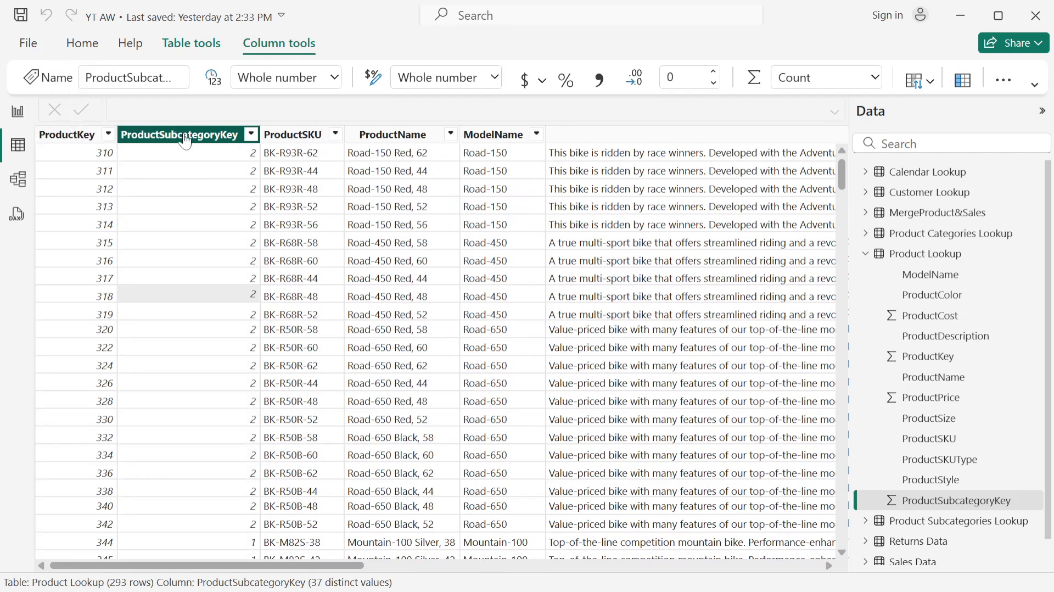
{"action": "left_click", "coordinate": [199, 160]}
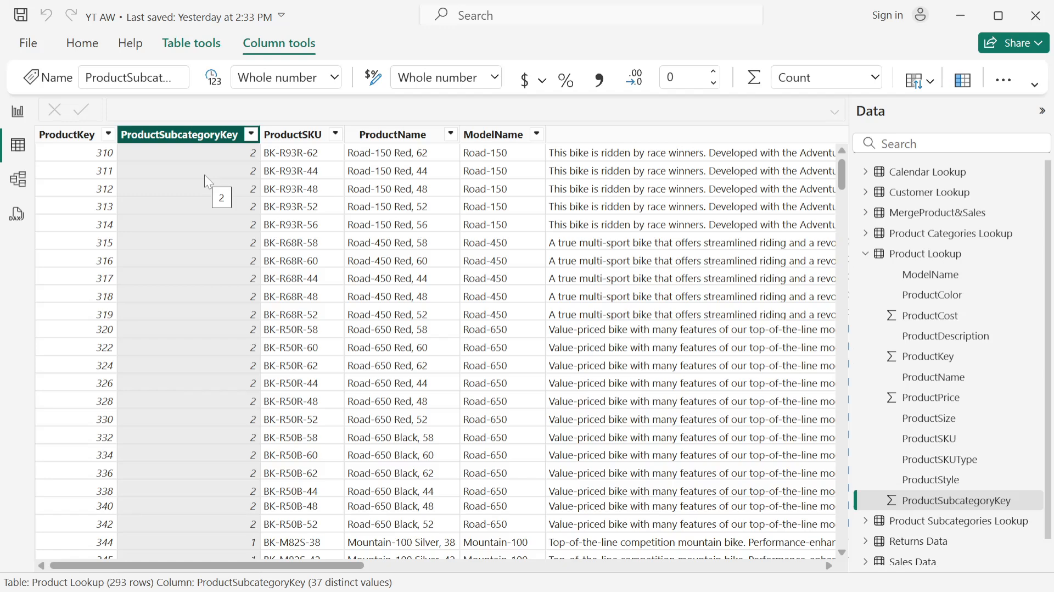
{"action": "left_click", "coordinate": [288, 135]}
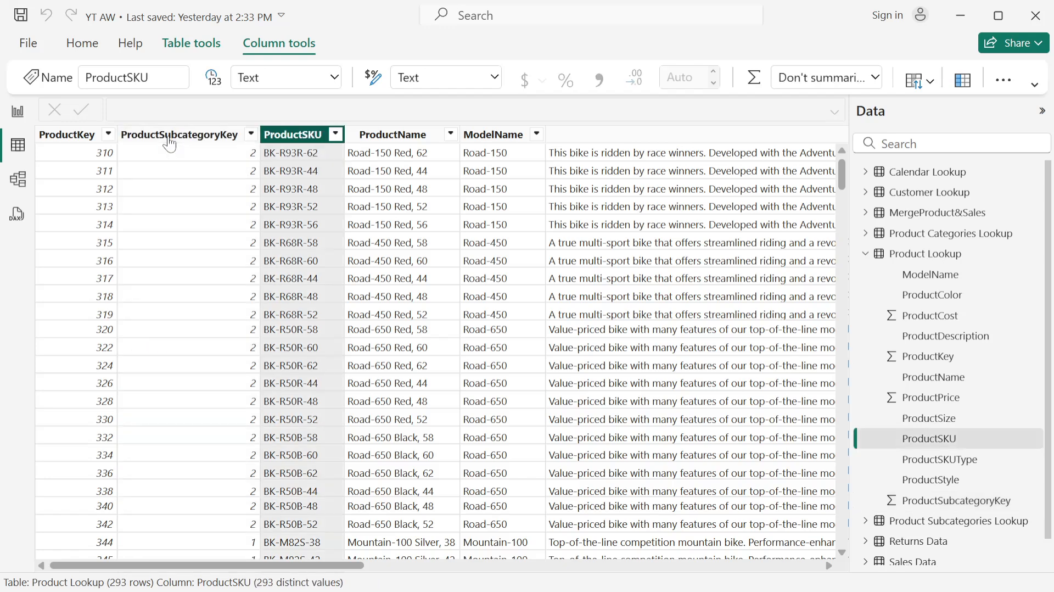
{"action": "left_click", "coordinate": [170, 137]}
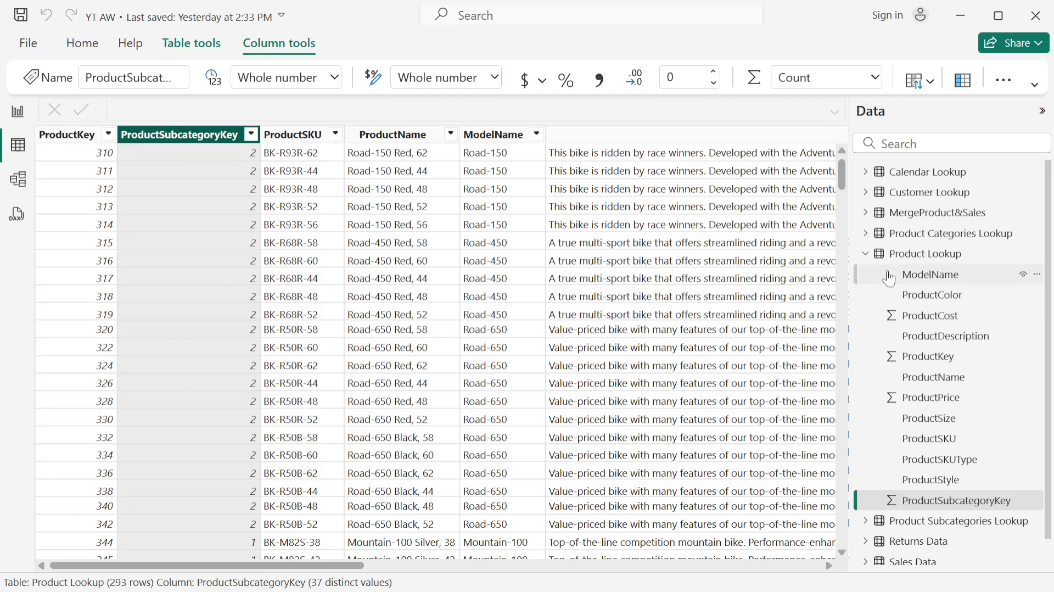
- Collapse Product Lookup's field list, display the Product Subcategories Lookup table, and check the distinct value count of its ProductSubcategoryKey column
{"action": "left_click", "coordinate": [869, 260]}
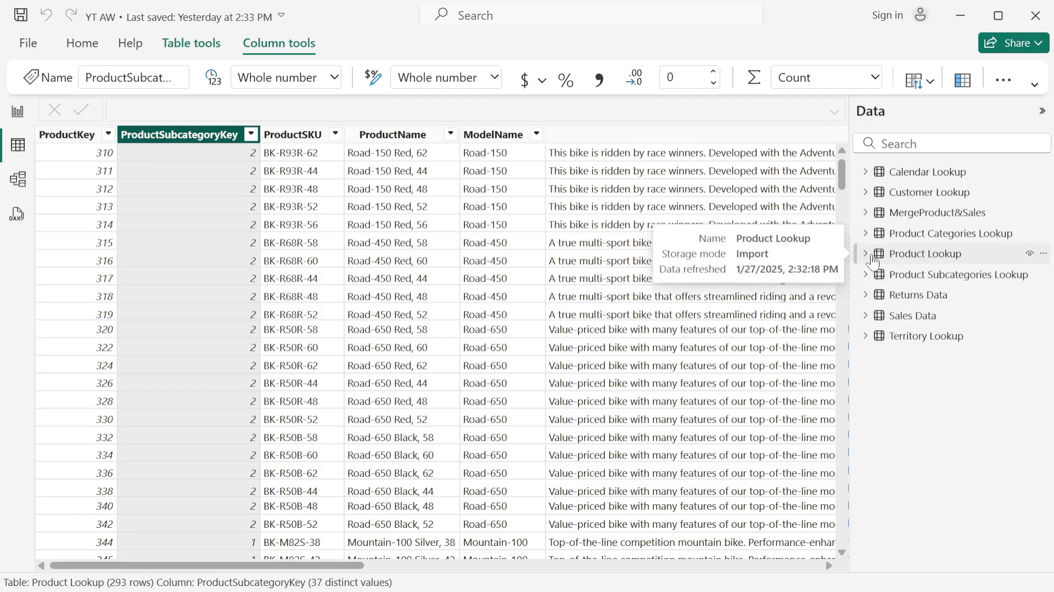
{"action": "left_click", "coordinate": [955, 276]}
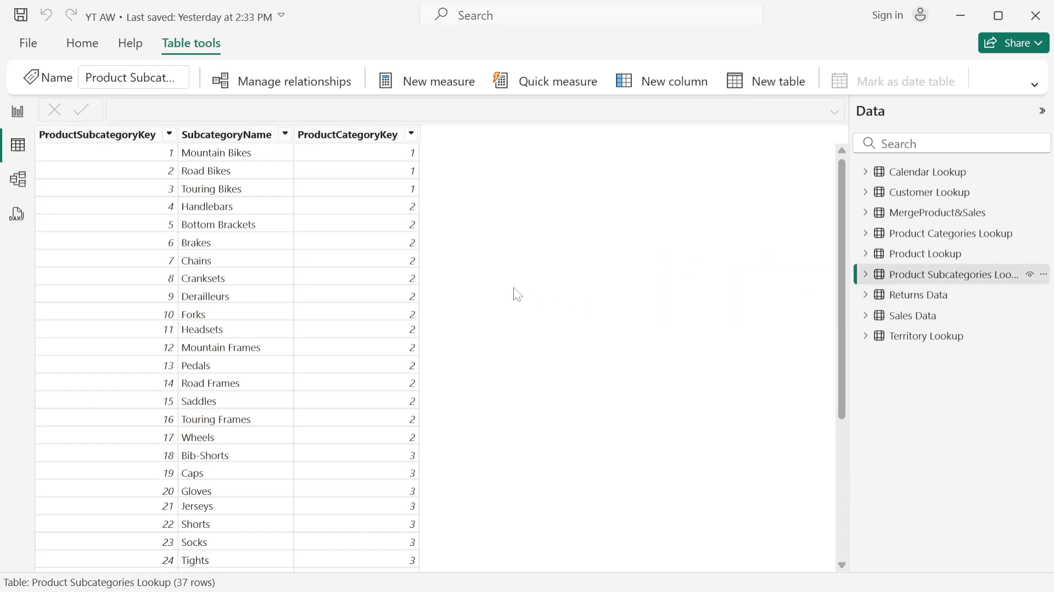
{"action": "left_click", "coordinate": [94, 134]}
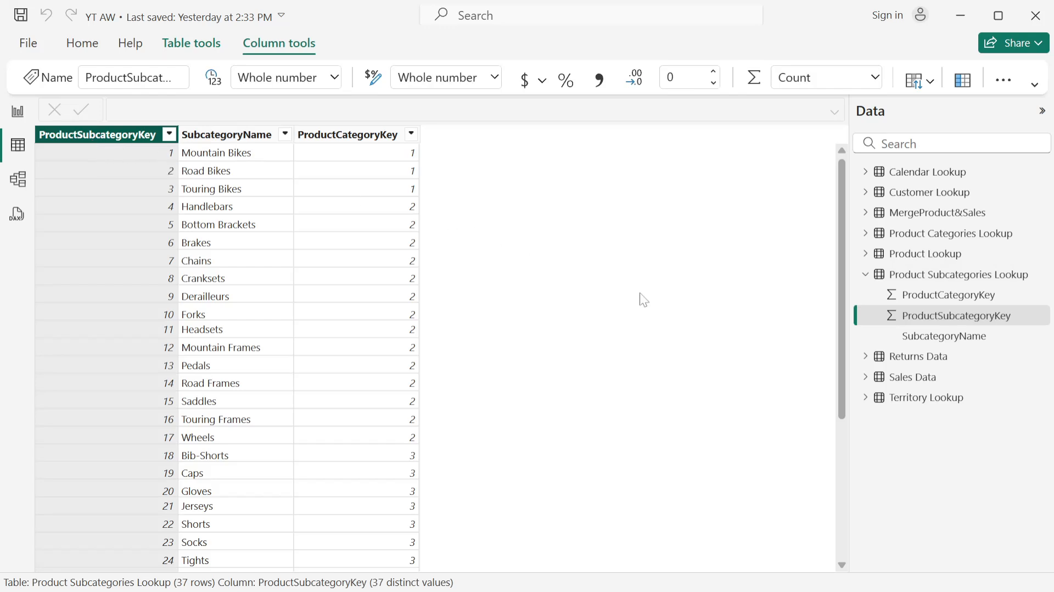
- Revisit the Product Lookup table for comparison, then return to Product Subcategories Lookup and reselect its ProductSubcategoryKey column
{"action": "left_click", "coordinate": [918, 255]}
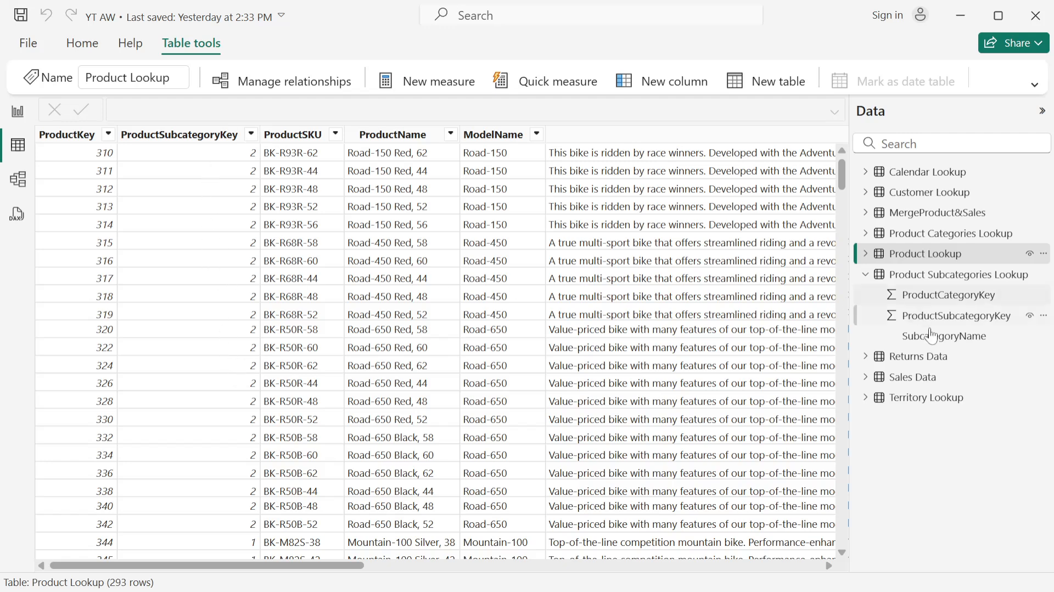
{"action": "left_click", "coordinate": [954, 275]}
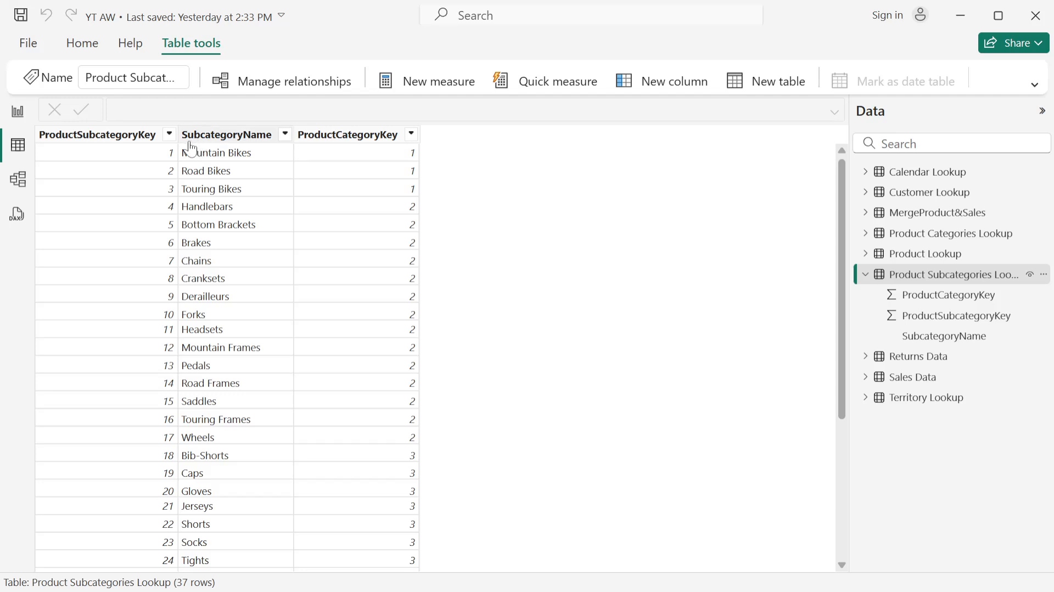
{"action": "left_click", "coordinate": [133, 135]}
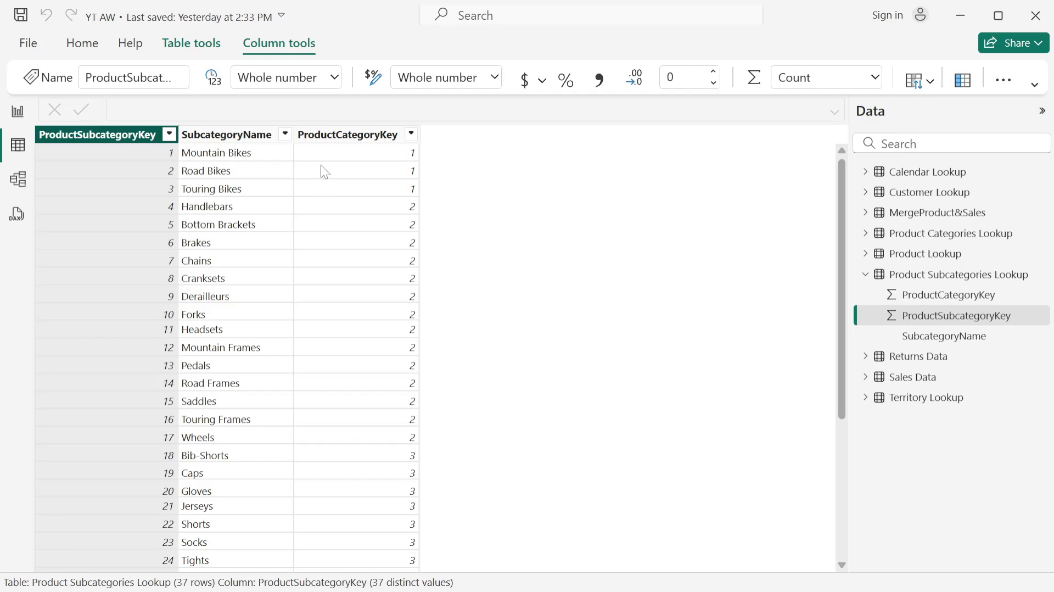
- Look through the ProductCategoryKey values in Product Subcategories Lookup and compare the column's distinct count with that of ProductSubcategoryKey
{"action": "left_click", "coordinate": [368, 138]}
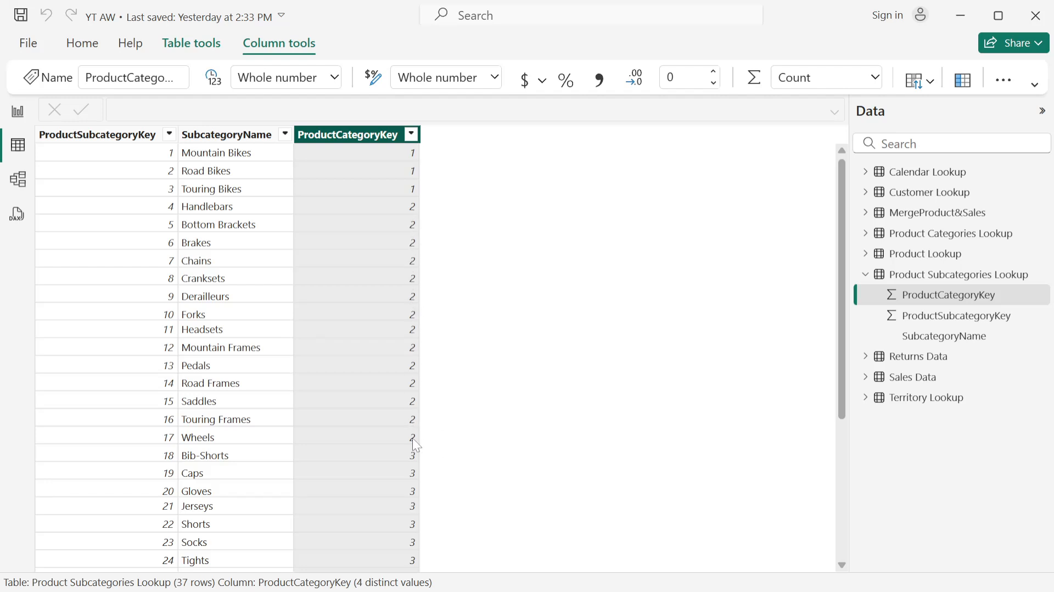
{"action": "scroll", "coordinate": [407, 528], "scroll_direction": "down", "scroll_amount": 5}
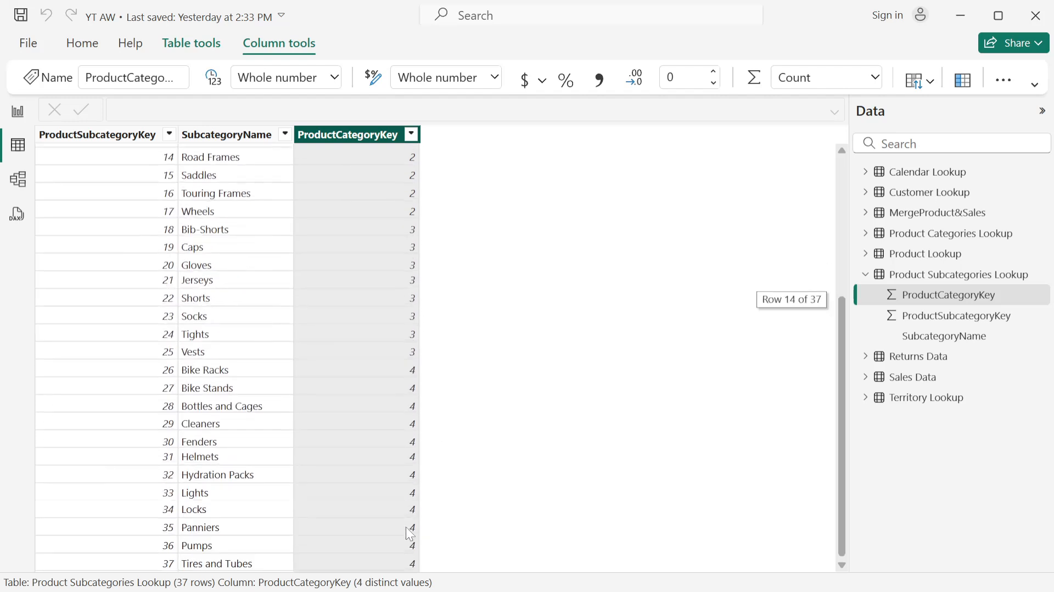
{"action": "scroll", "coordinate": [402, 428], "scroll_direction": "up", "scroll_amount": 5}
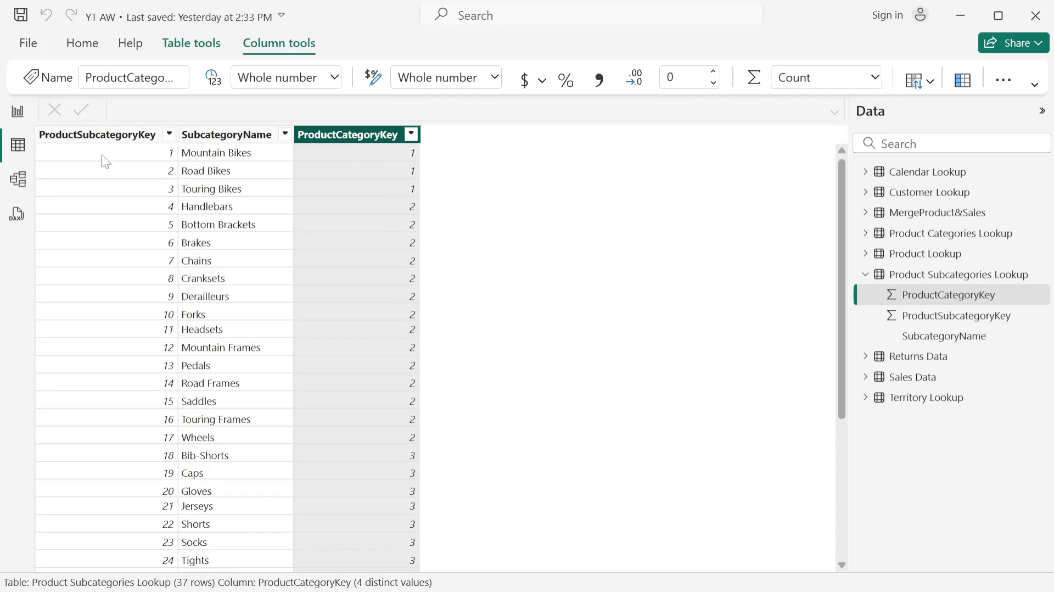
{"action": "left_click", "coordinate": [95, 138]}
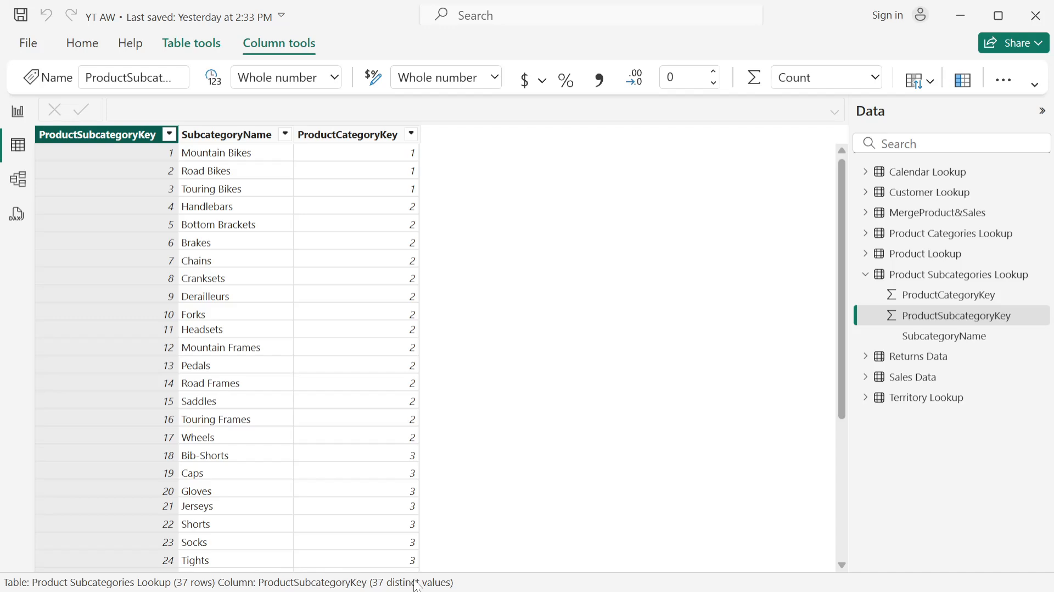
{"action": "left_click", "coordinate": [355, 144]}
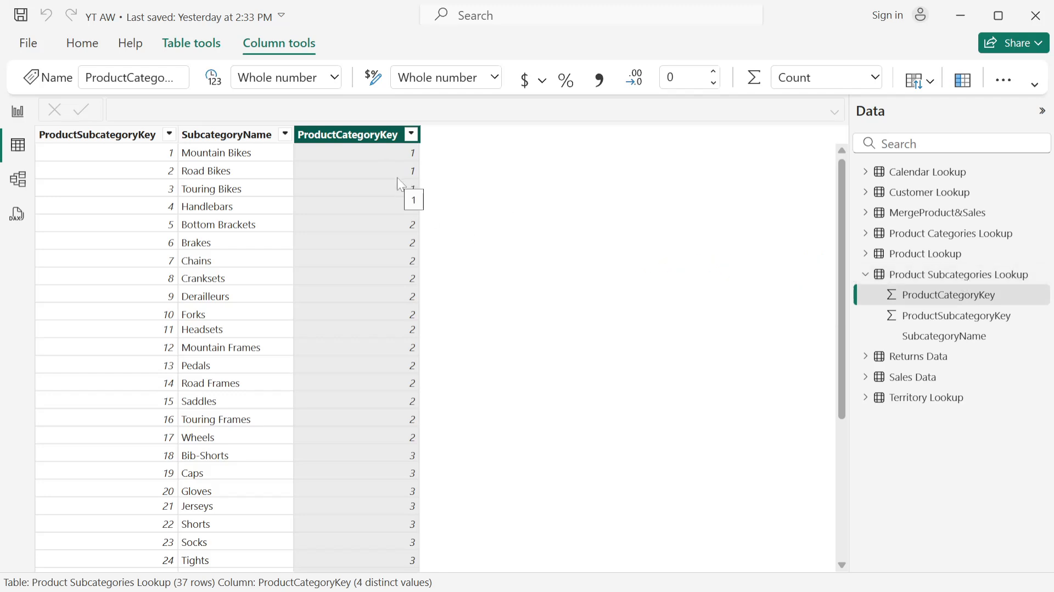
- Collapse Product Subcategories Lookup's field list, display the Product Categories Lookup table, and check its ProductCategoryKey column's distinct value count
{"action": "left_click", "coordinate": [867, 275]}
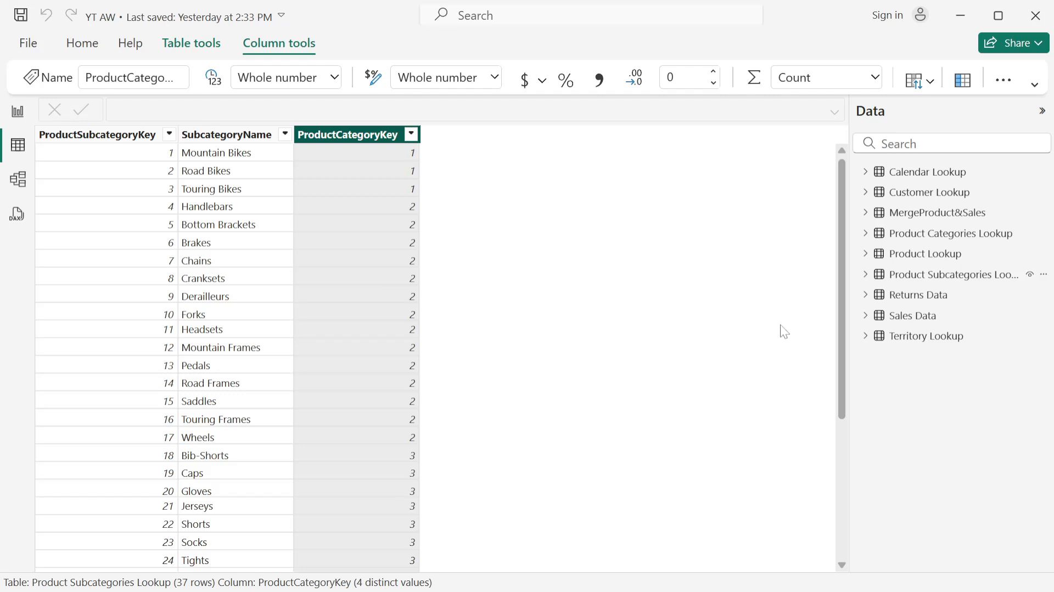
{"action": "mouse_move", "coordinate": [921, 240]}
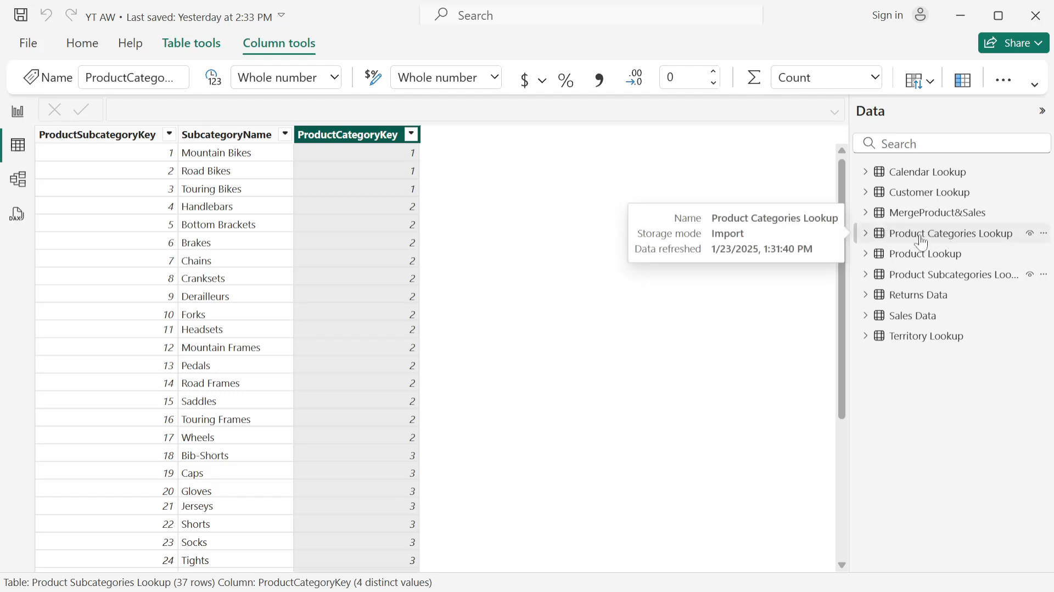
{"action": "left_click", "coordinate": [955, 242]}
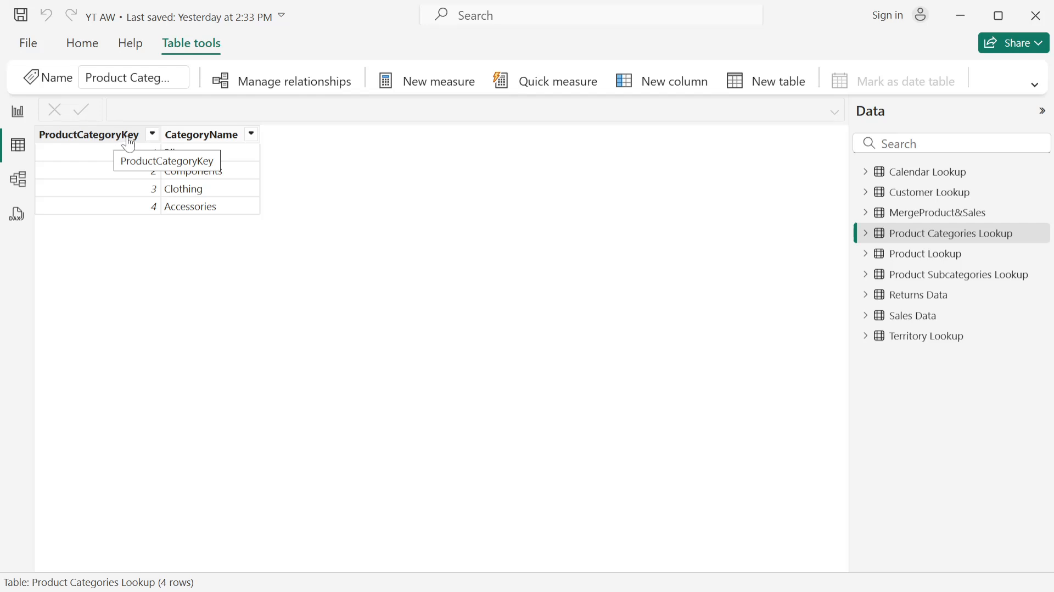
{"action": "left_click", "coordinate": [77, 137]}
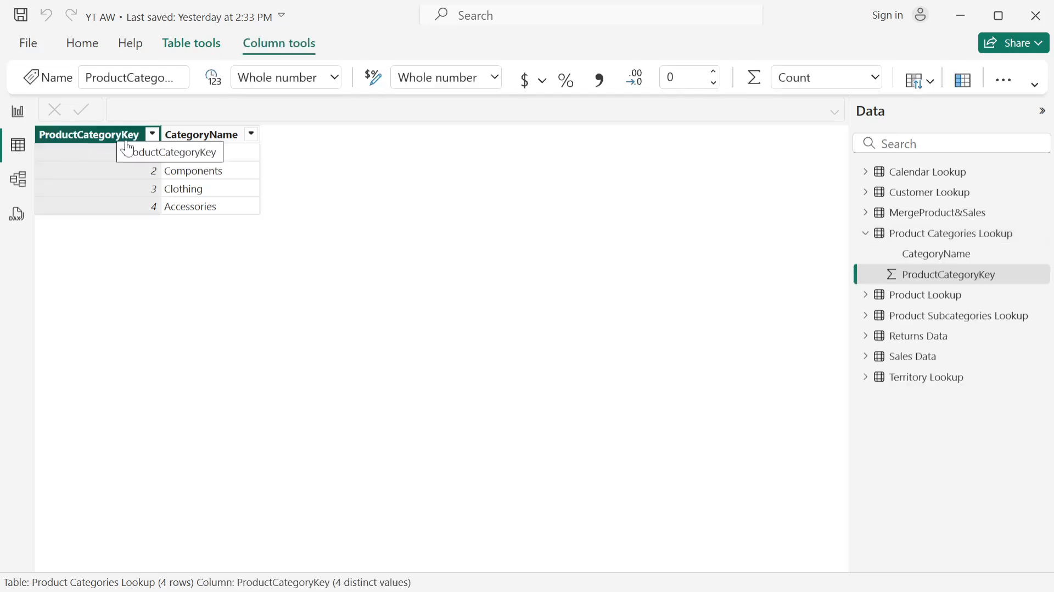
- Expand and display Product Subcategories Lookup to recheck its ProductCategoryKey column, then return to the Product Categories Lookup table
{"action": "left_click", "coordinate": [865, 316]}
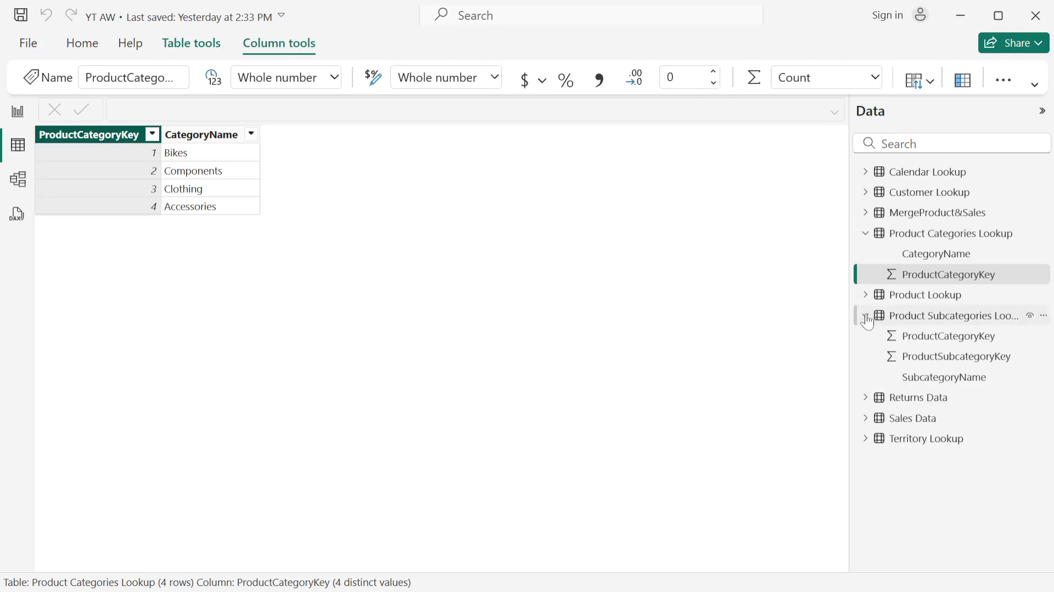
{"action": "left_click", "coordinate": [957, 320]}
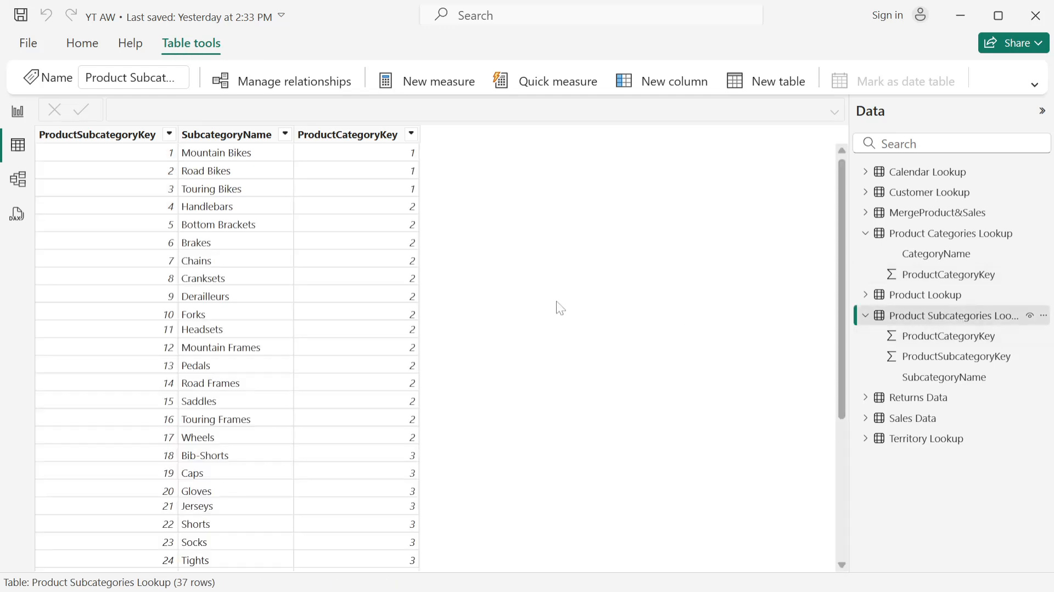
{"action": "left_click", "coordinate": [360, 139]}
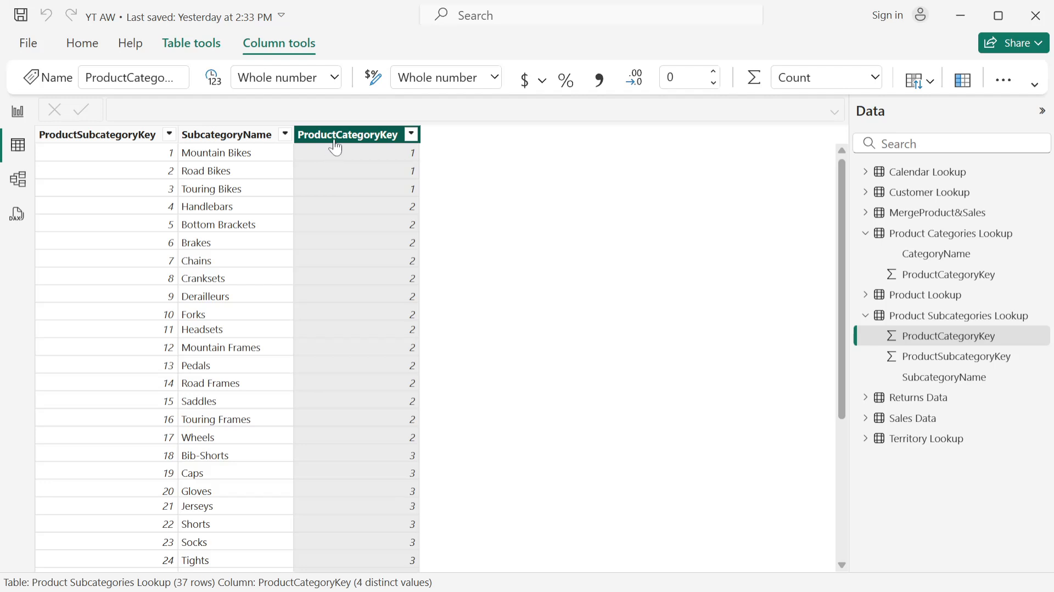
{"action": "left_click", "coordinate": [940, 243]}
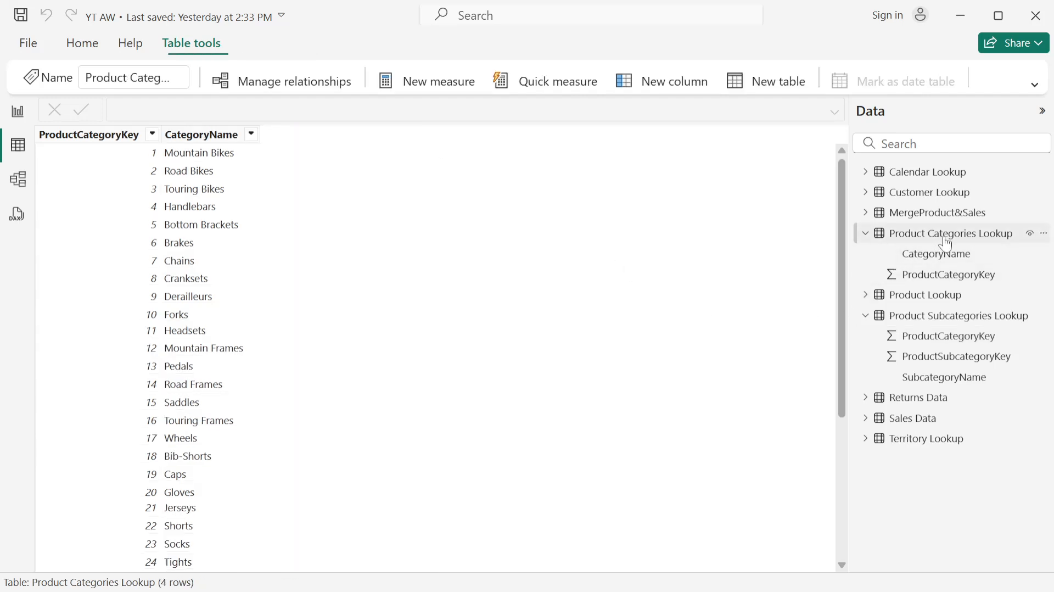
- Check the ProductCategoryKey column's distinct count in Product Categories Lookup, then collapse the field lists of both expanded tables
{"action": "left_click", "coordinate": [122, 135]}
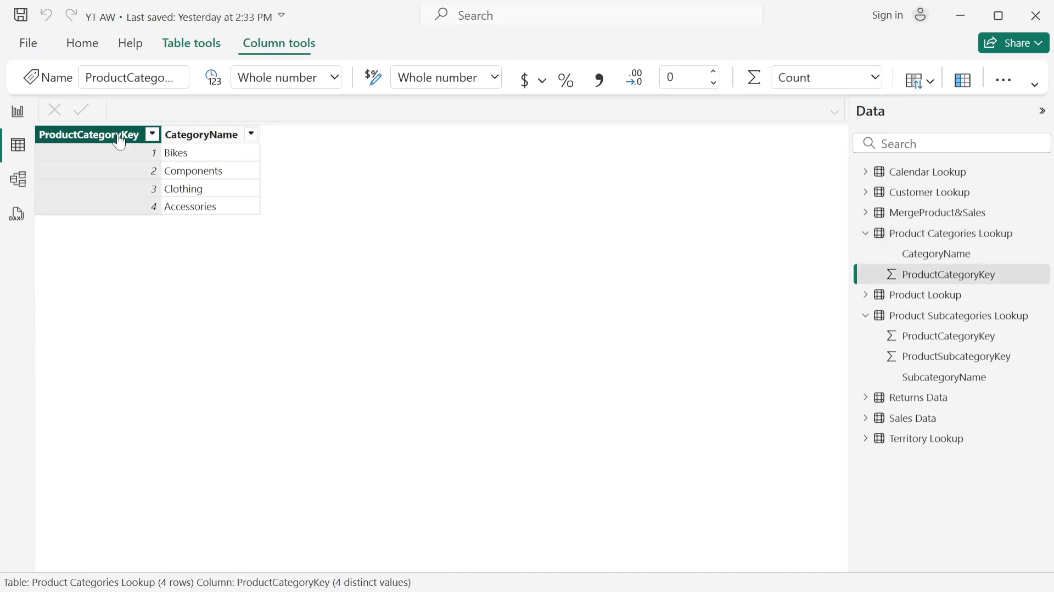
{"action": "left_click", "coordinate": [948, 236]}
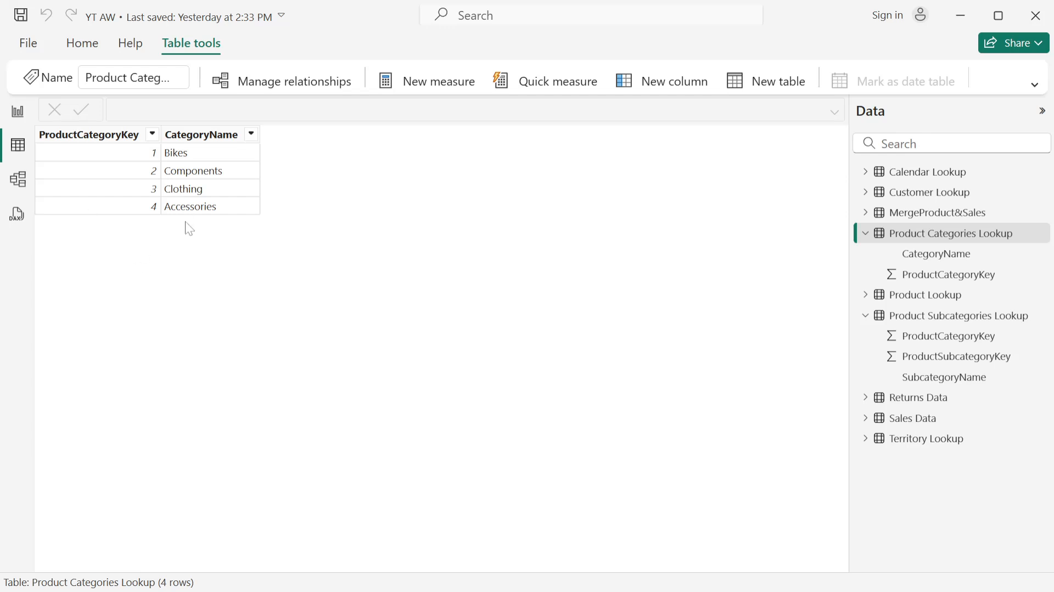
{"action": "left_click", "coordinate": [867, 236]}
{"action": "left_click", "coordinate": [866, 275]}
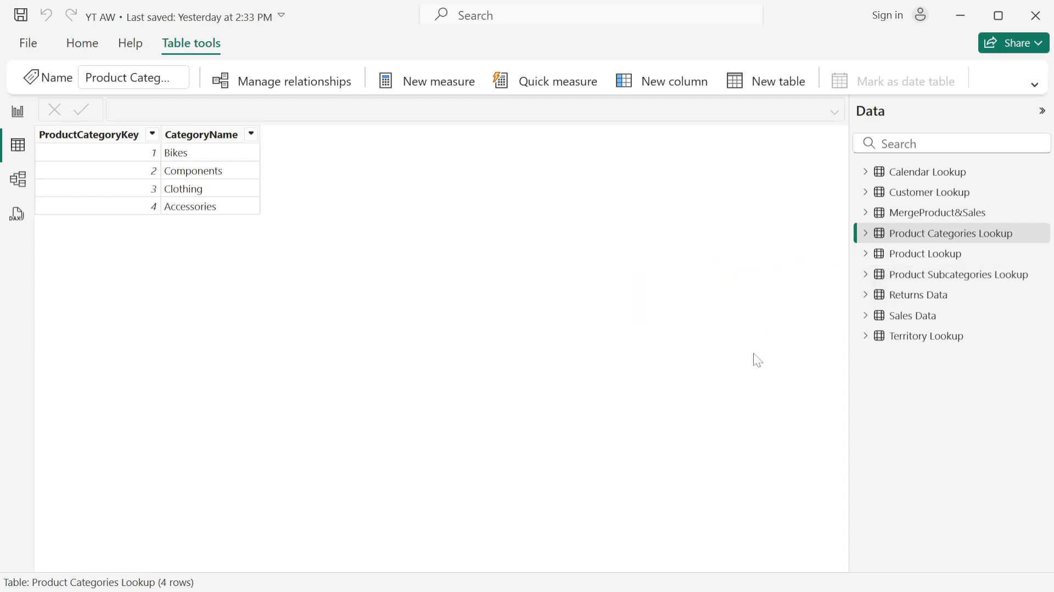
- Display the Customer Lookup table, expand its fields, check the CustomerKey column's distinct value count, and collapse the field list again
{"action": "left_click", "coordinate": [931, 195]}
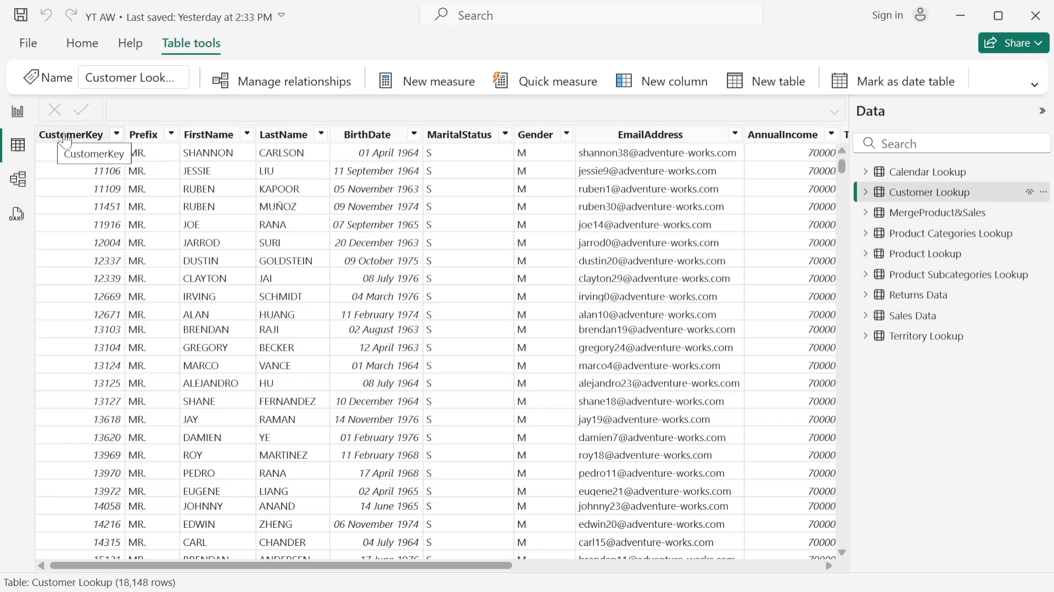
{"action": "left_click", "coordinate": [866, 193]}
{"action": "left_click", "coordinate": [866, 195]}
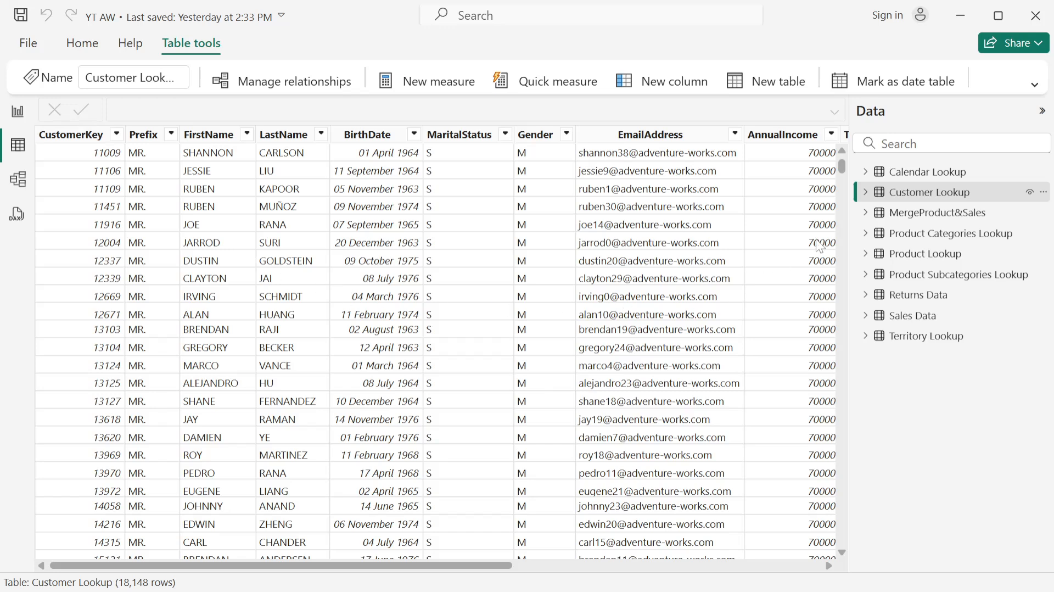
{"action": "left_click", "coordinate": [867, 194]}
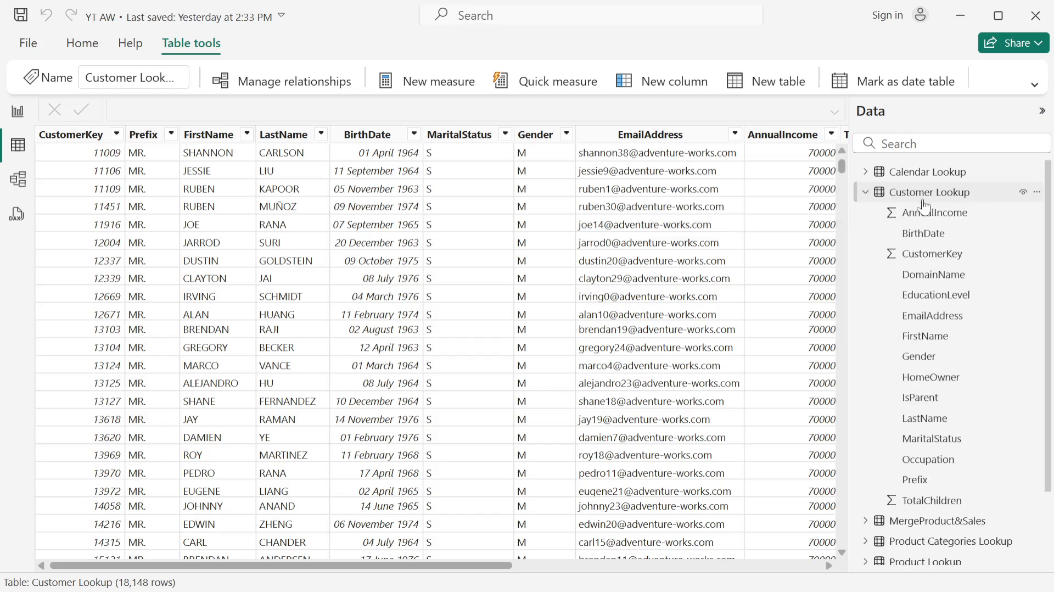
{"action": "left_click", "coordinate": [91, 141]}
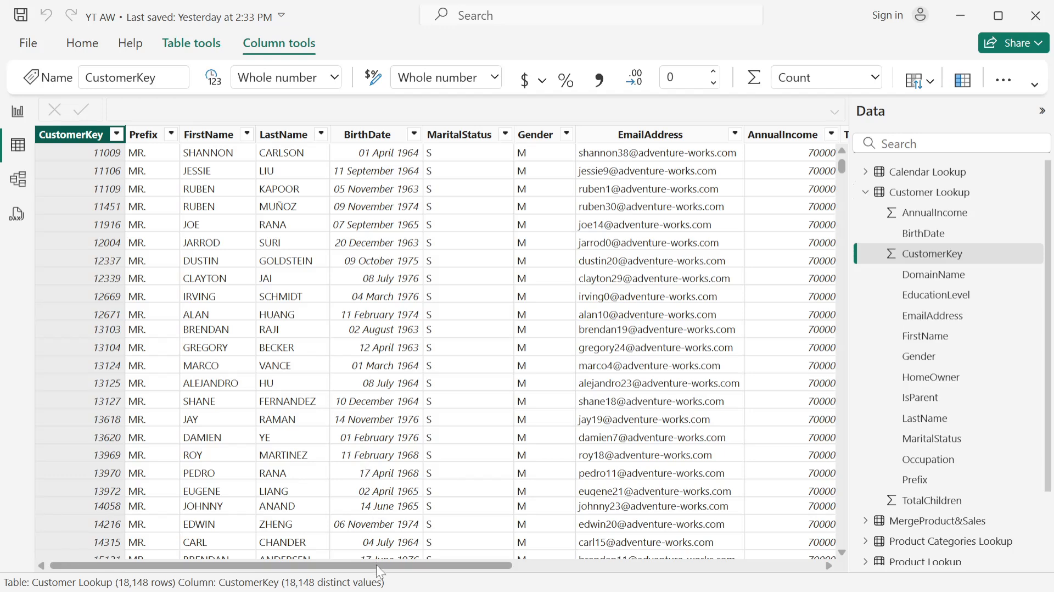
{"action": "left_click_drag", "start_coordinate": [377, 564], "coordinate": [358, 505]}
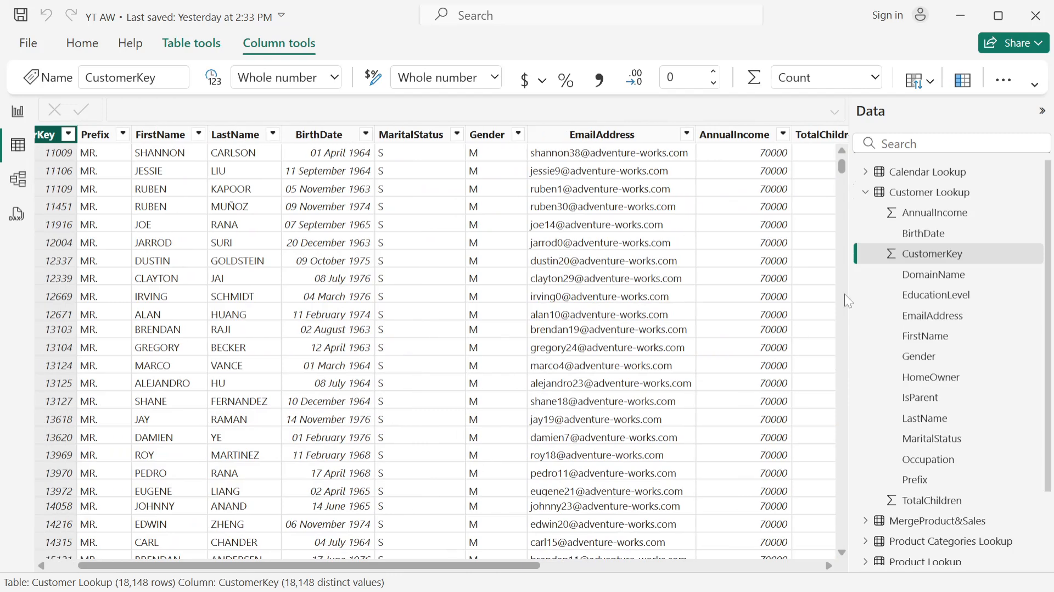
{"action": "left_click", "coordinate": [866, 193]}
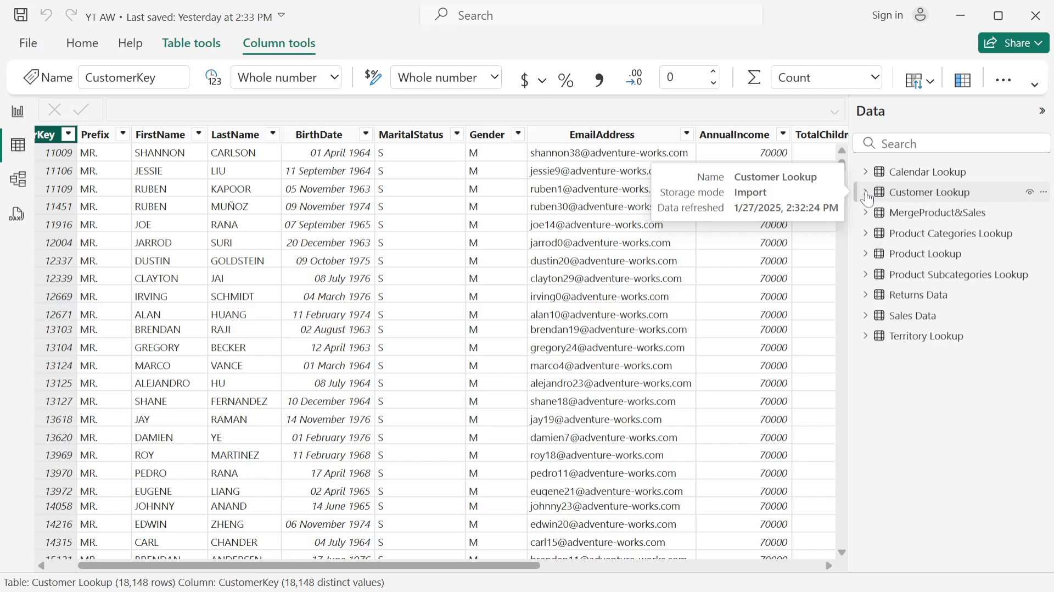
- Switch to OBS, open a windowed projector for the My Viedo Capturing source, and shrink and park it in the screen's upper-right corner
{"action": "key", "text": "alt+Tab"}
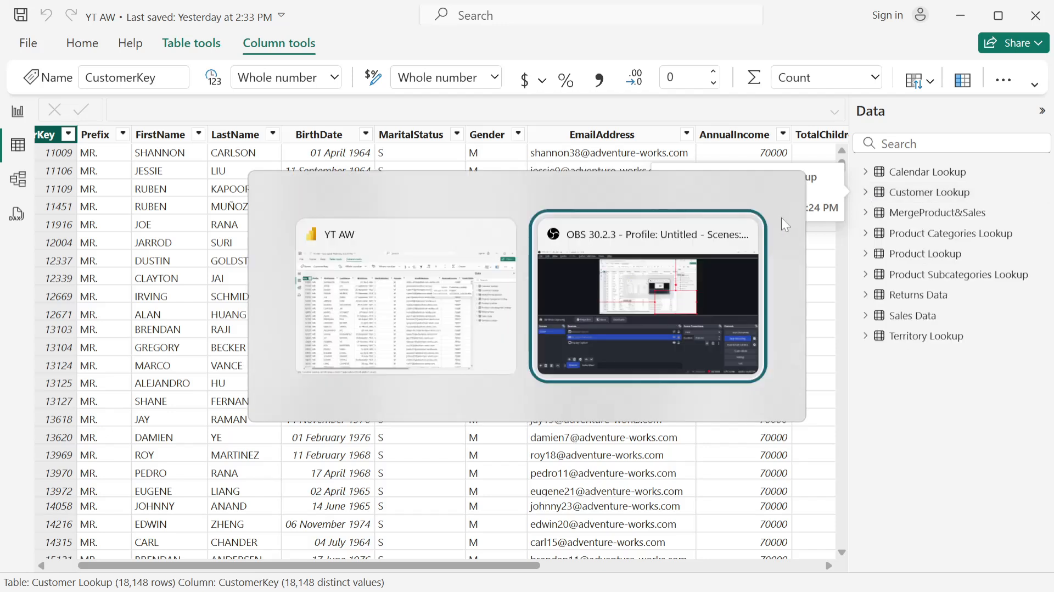
{"action": "right_click", "coordinate": [595, 416]}
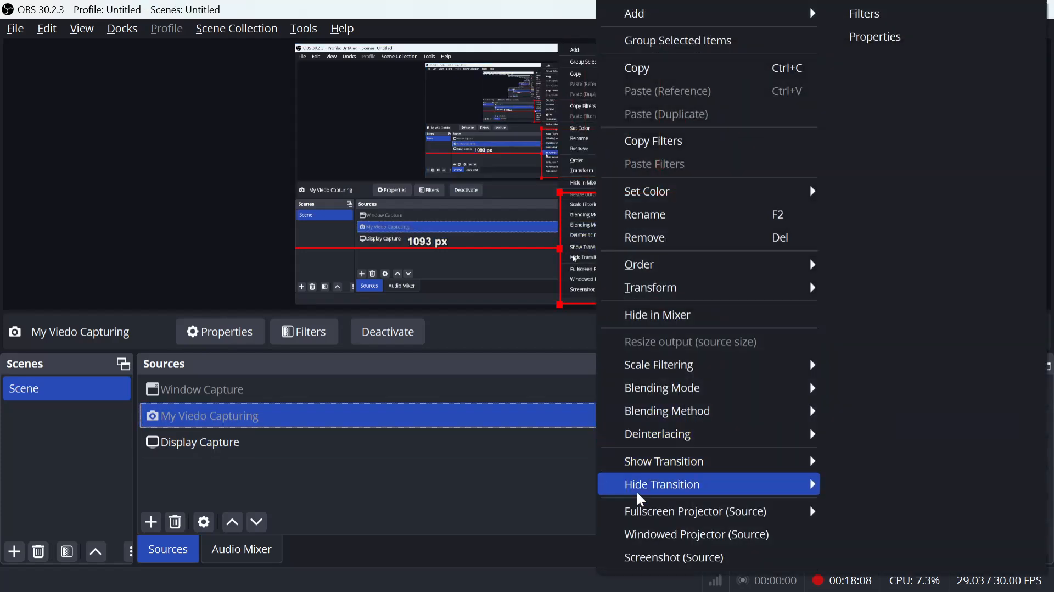
{"action": "left_click", "coordinate": [661, 538]}
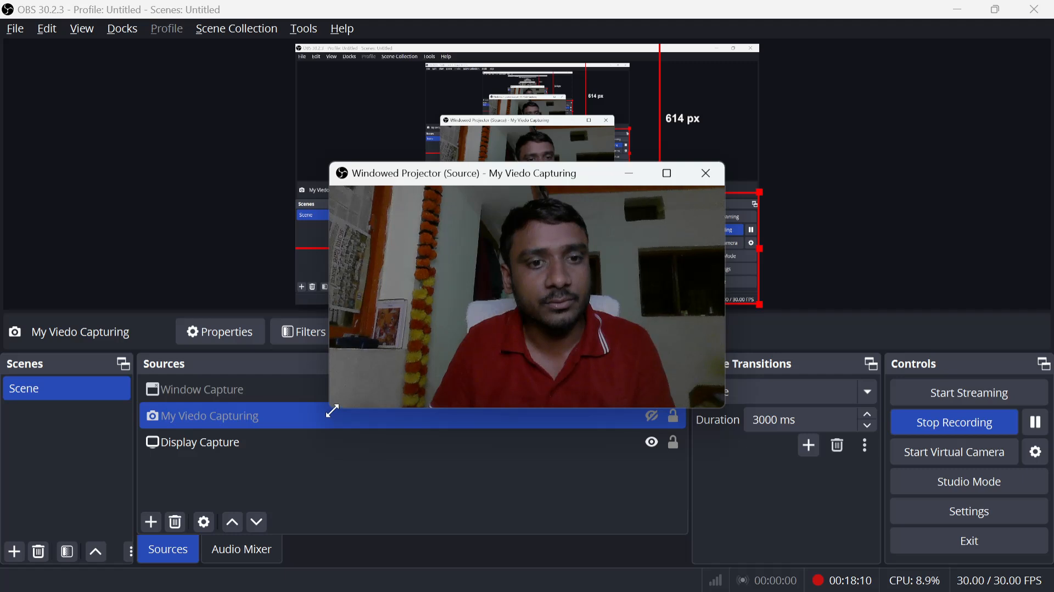
{"action": "left_click_drag", "start_coordinate": [331, 408], "coordinate": [472, 332]}
{"action": "left_click_drag", "start_coordinate": [471, 183], "coordinate": [786, 71]}
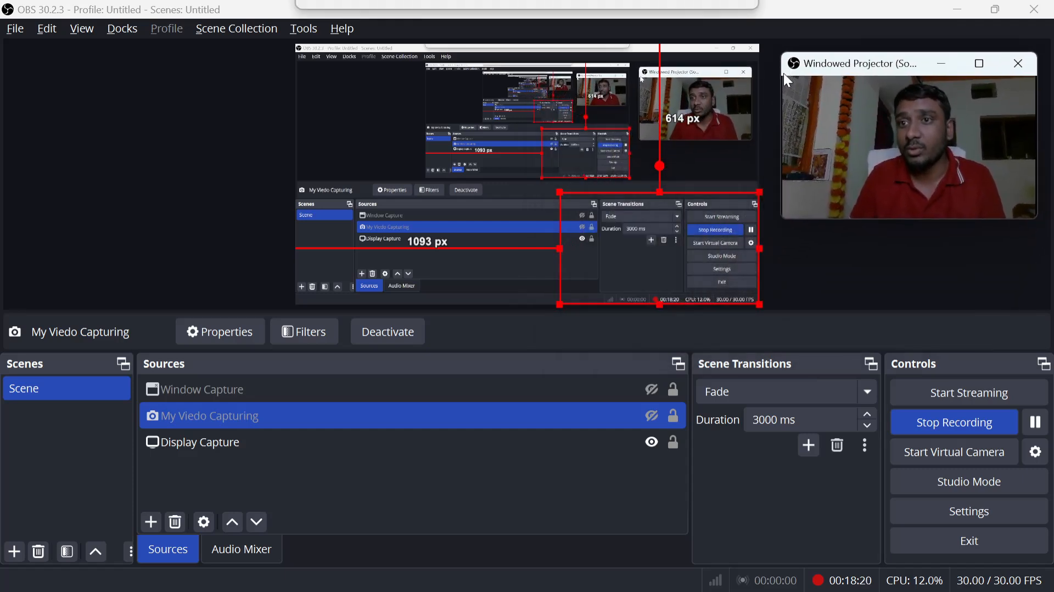
- Switch back to the YT AW report in Power BI and slightly narrow the projector window floating over it
{"action": "key", "text": "alt+Tab"}
{"action": "key", "text": "alt+Tab"}
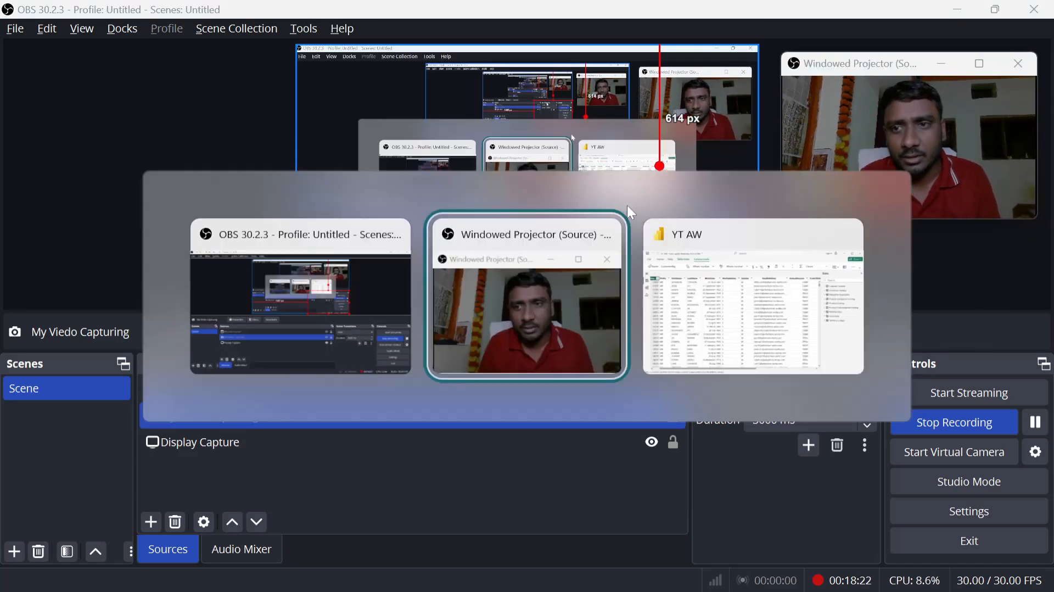
{"action": "key", "text": "alt+Tab"}
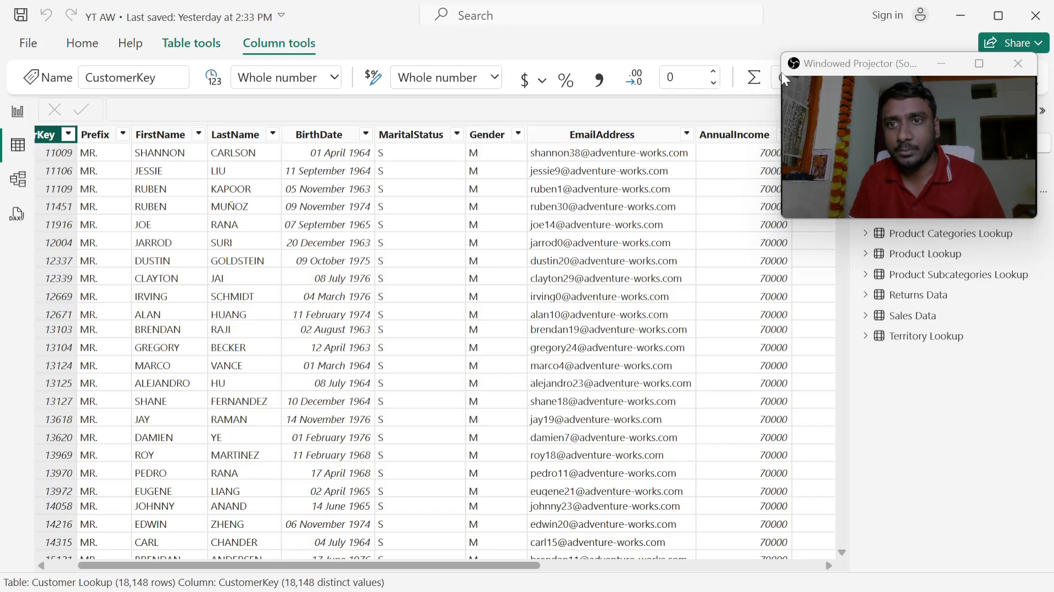
{"action": "mouse_move", "coordinate": [782, 72]}
{"action": "left_mouse_down"}
{"action": "mouse_move", "coordinate": [767, 74]}
{"action": "mouse_move", "coordinate": [788, 80]}
{"action": "left_mouse_up"}
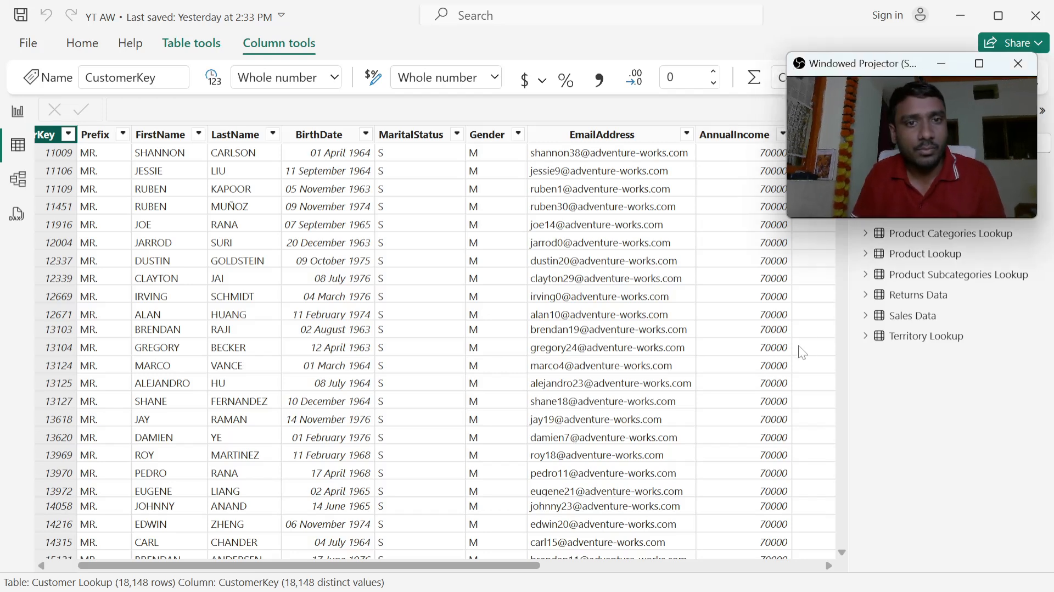
- Show the model diagram, move the Sales Data table up below Product Categories Lookup, and select its ProductKey field
{"action": "left_click", "coordinate": [20, 189]}
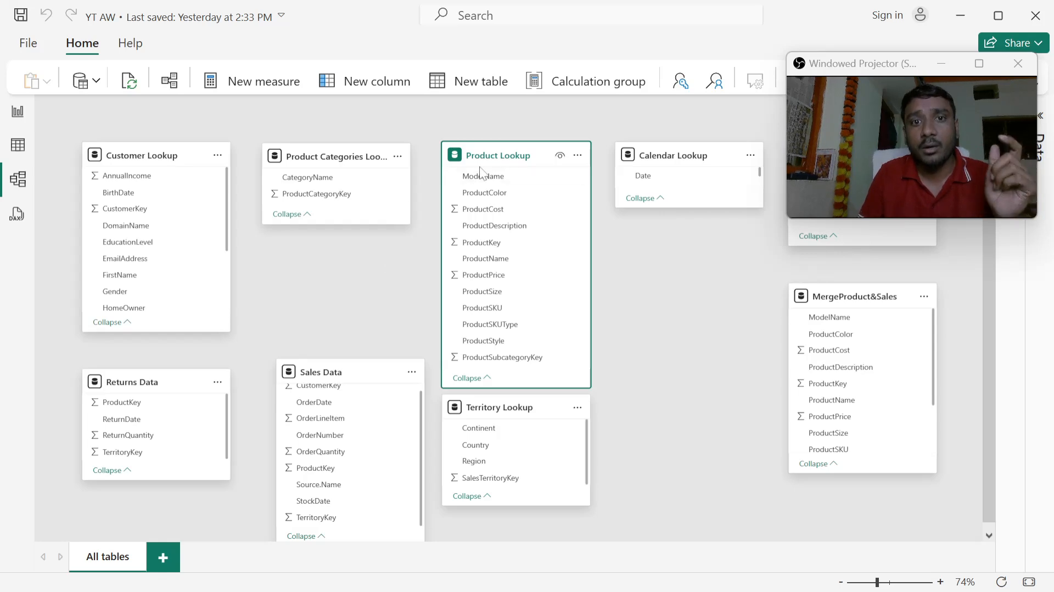
{"action": "mouse_move", "coordinate": [502, 149]}
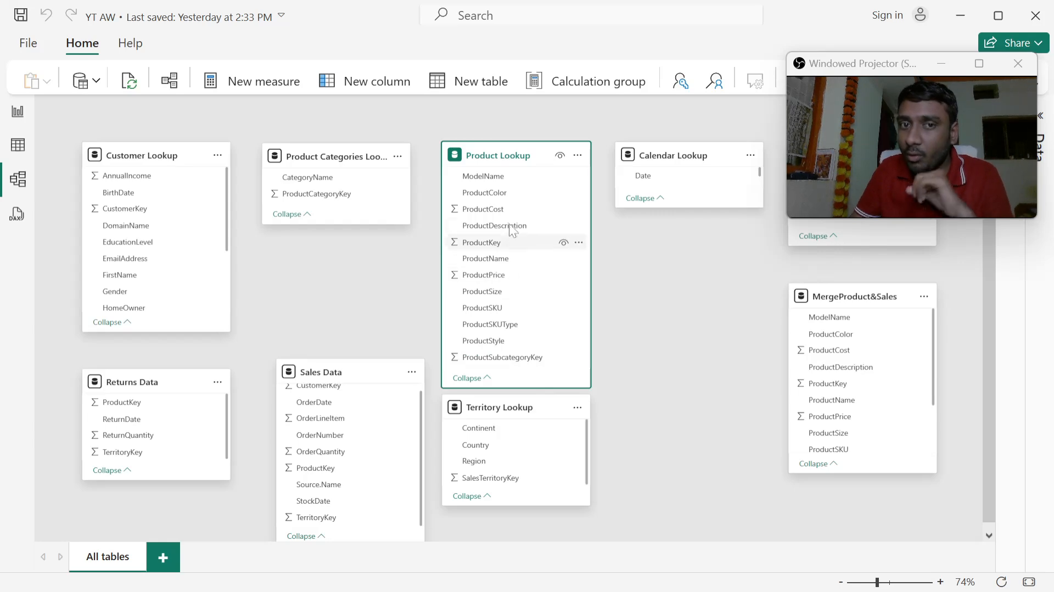
{"action": "mouse_move", "coordinate": [515, 159]}
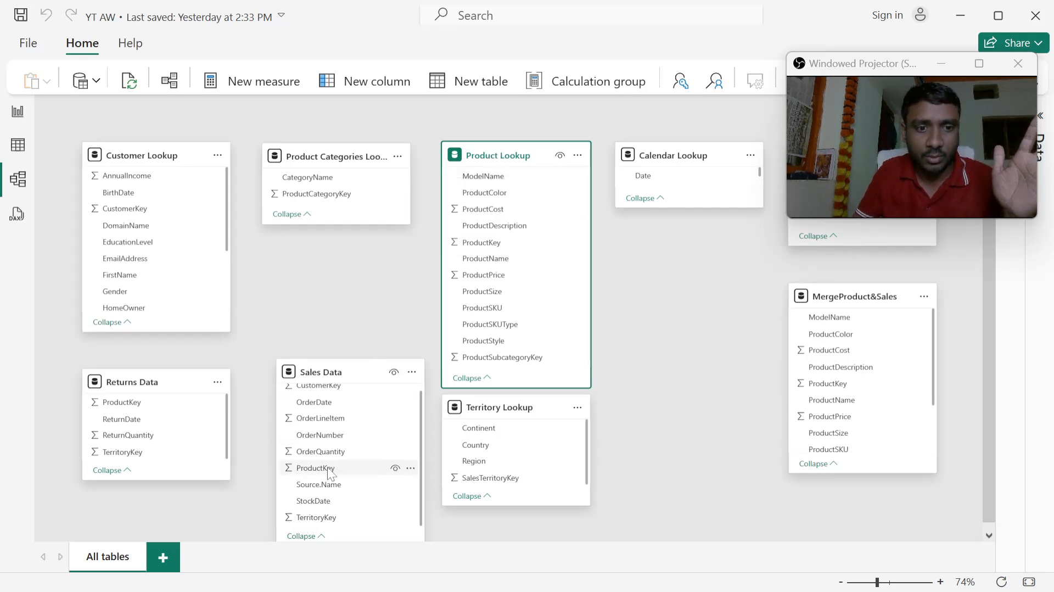
{"action": "left_click_drag", "start_coordinate": [349, 379], "coordinate": [346, 318]}
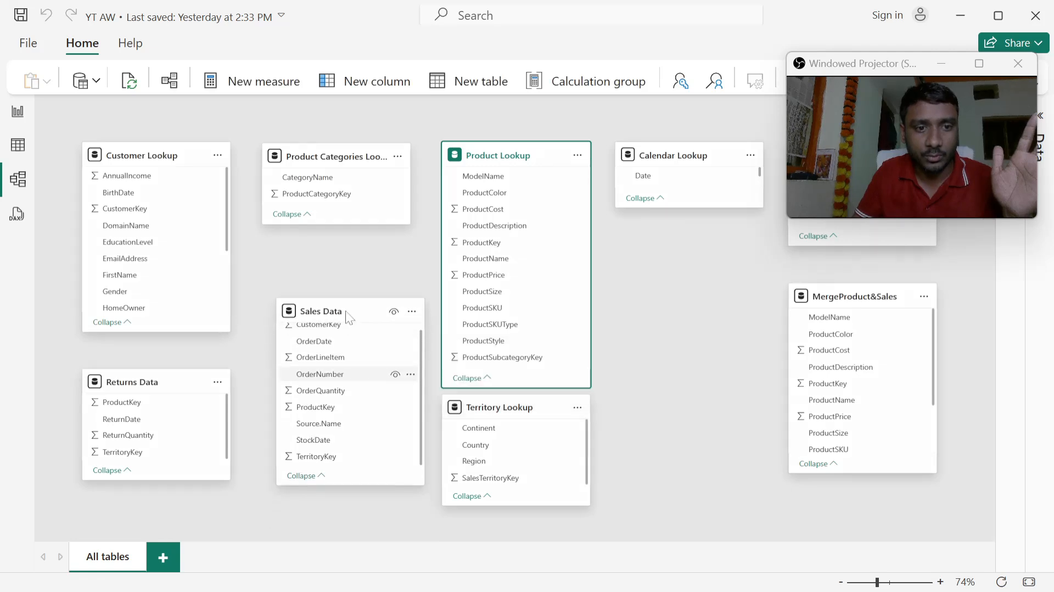
{"action": "left_click", "coordinate": [321, 409]}
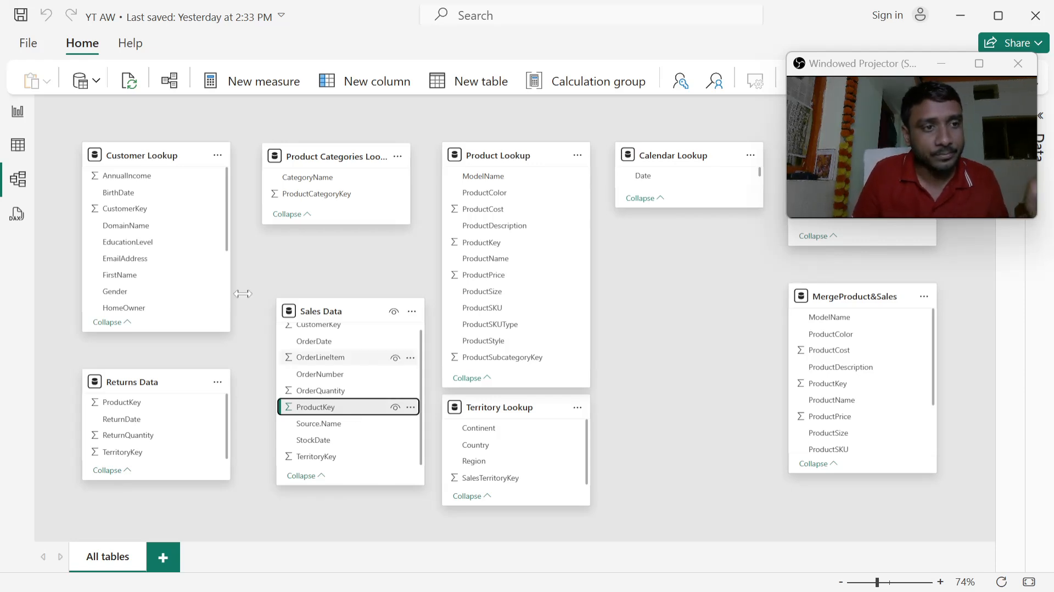
- Return to the table data, display Sales Data, and look through its ProductKey column for repeated values
{"action": "left_click", "coordinate": [17, 146]}
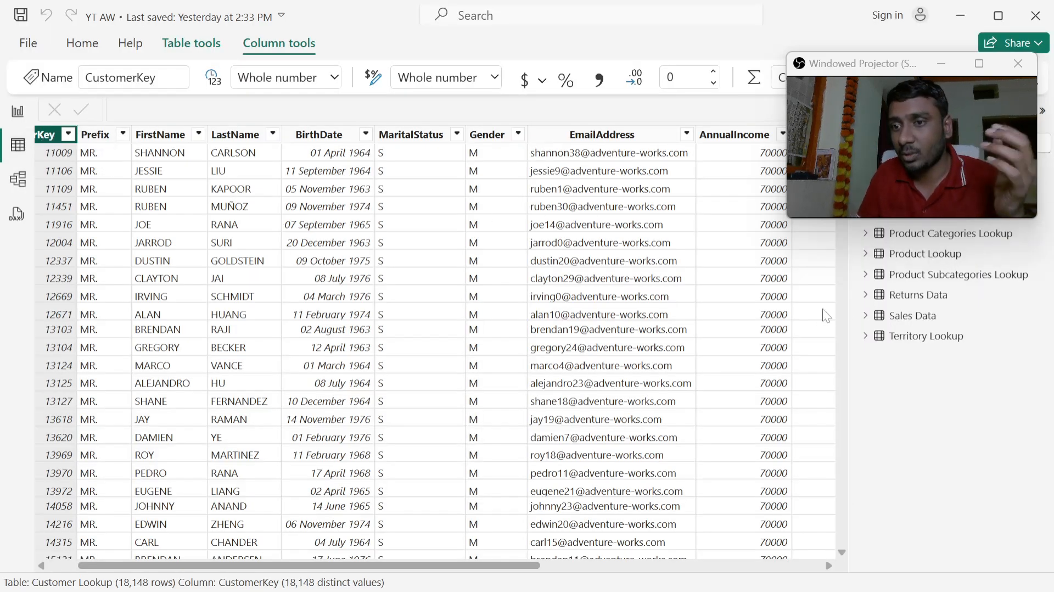
{"action": "left_click", "coordinate": [906, 320]}
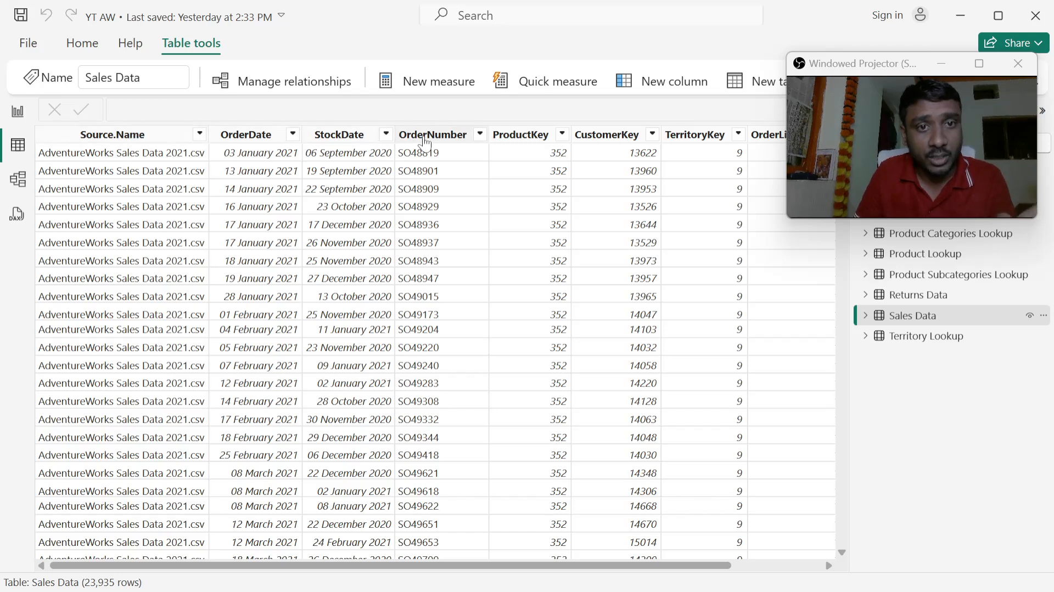
{"action": "left_click", "coordinate": [522, 142]}
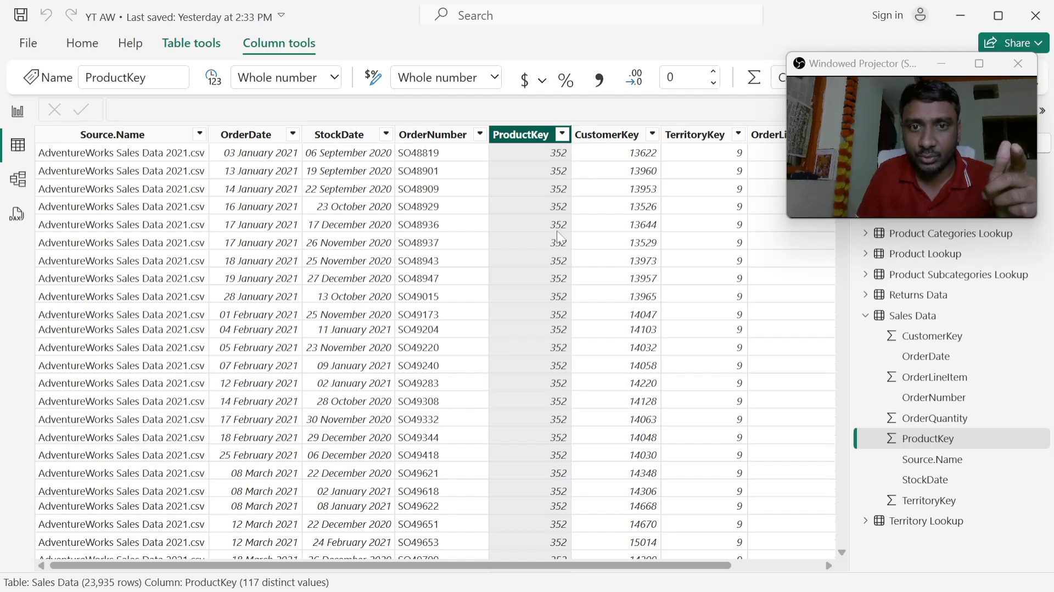
{"action": "scroll", "coordinate": [560, 384], "scroll_direction": "down", "scroll_amount": 15}
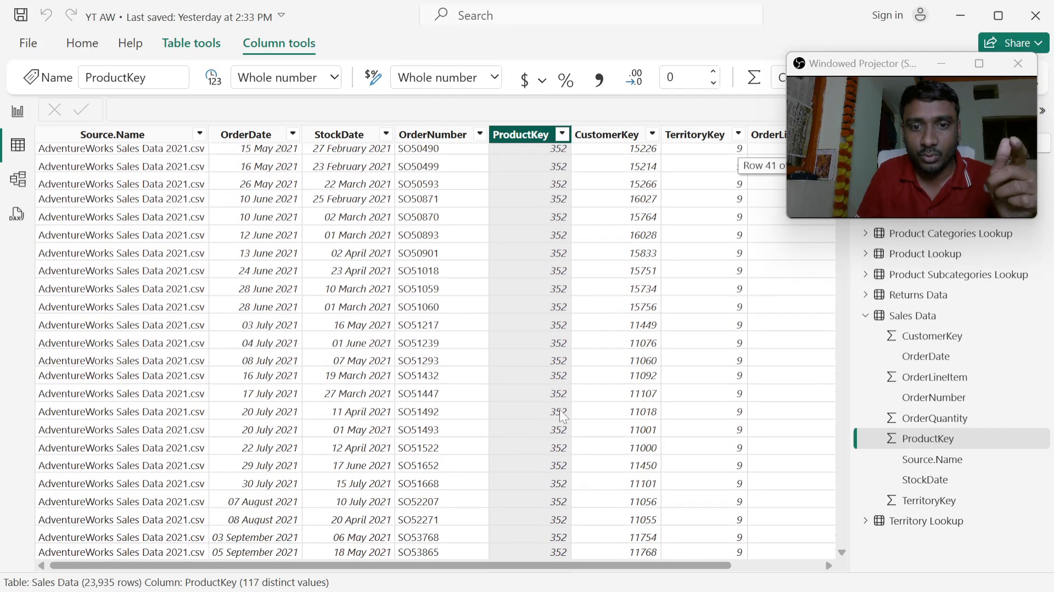
{"action": "scroll", "coordinate": [561, 415], "scroll_direction": "down", "scroll_amount": 20}
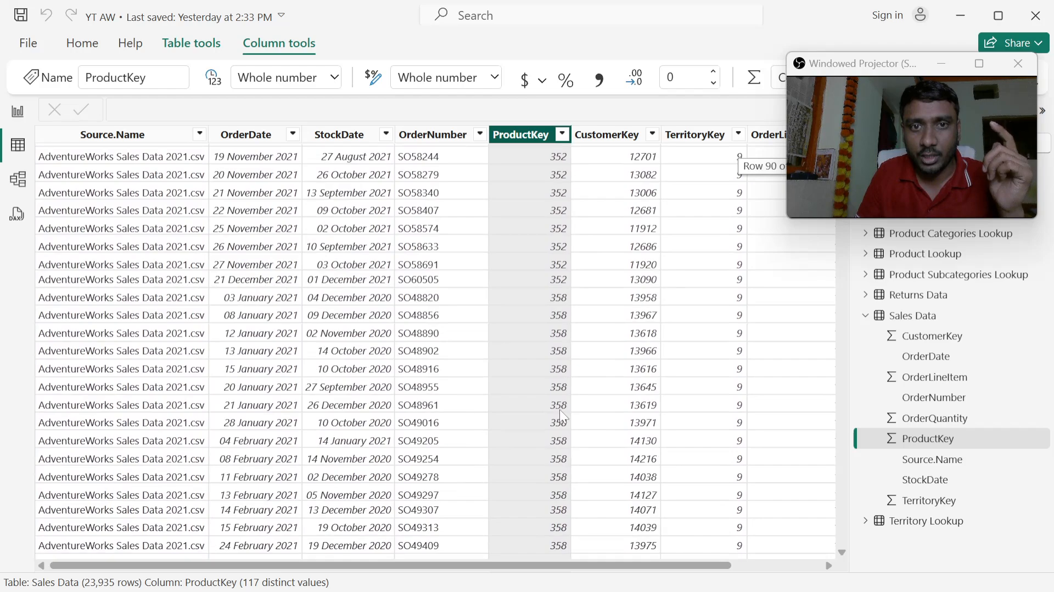
{"action": "scroll", "coordinate": [560, 411], "scroll_direction": "down", "scroll_amount": 5}
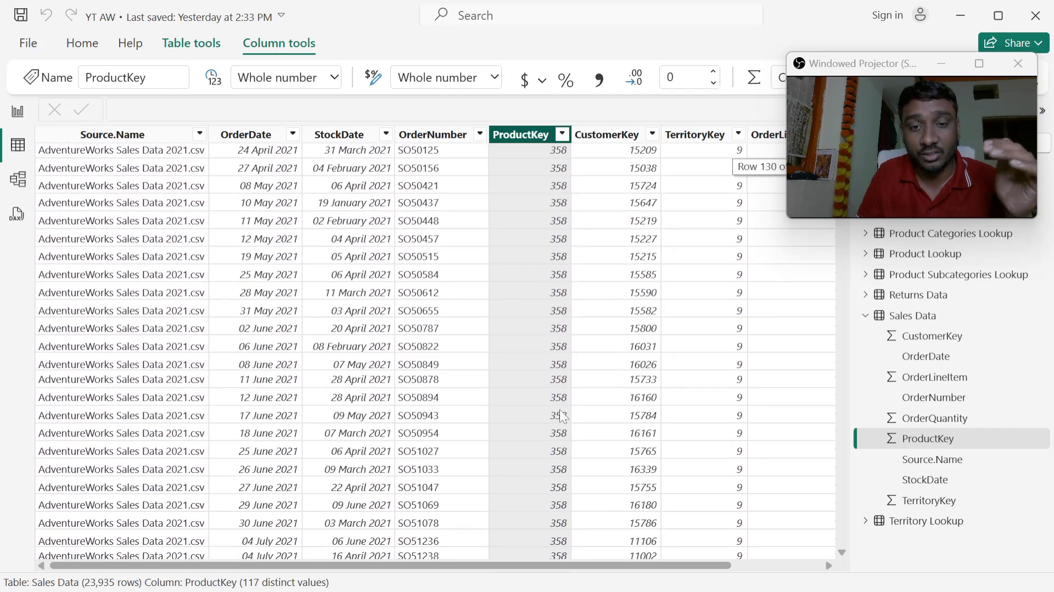
{"action": "scroll", "coordinate": [567, 410], "scroll_direction": "up", "scroll_amount": 10}
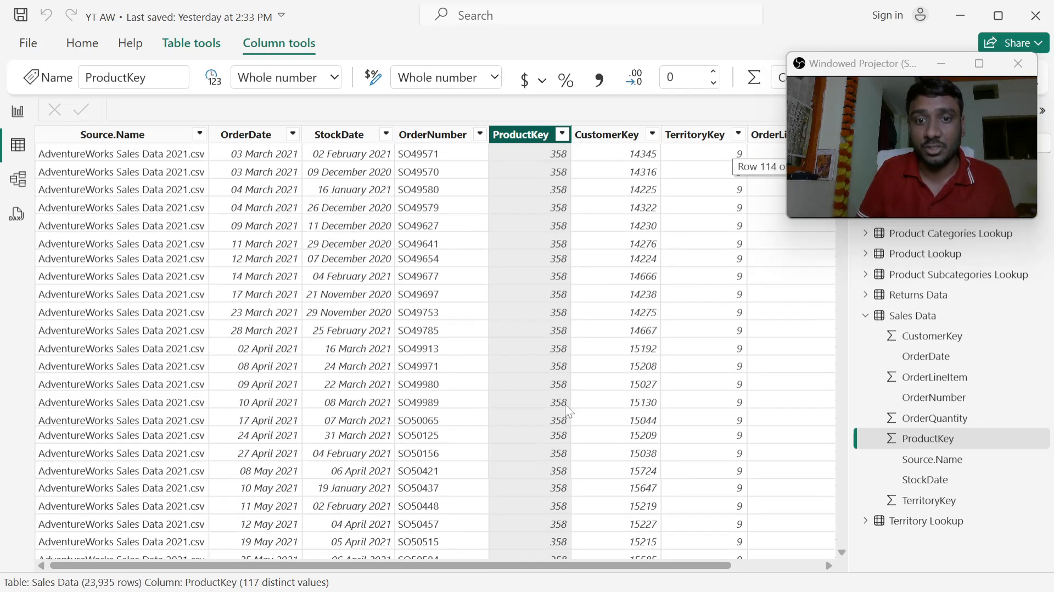
{"action": "scroll", "coordinate": [564, 404], "scroll_direction": "up", "scroll_amount": 6}
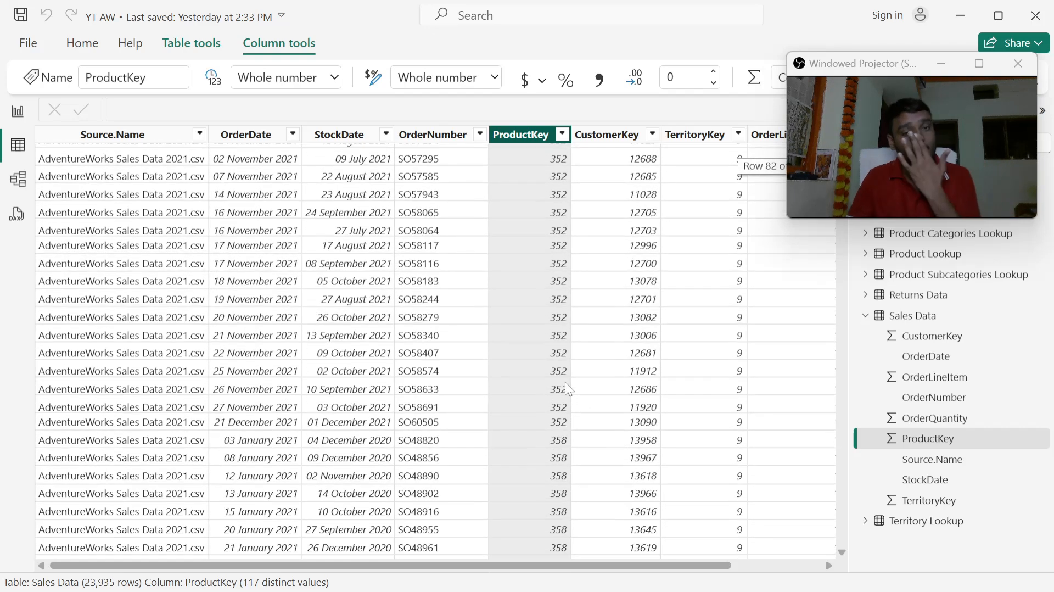
- Deselect all values in the ProductKey filter list of Sales Data and look through the available keys
{"action": "left_click", "coordinate": [562, 135]}
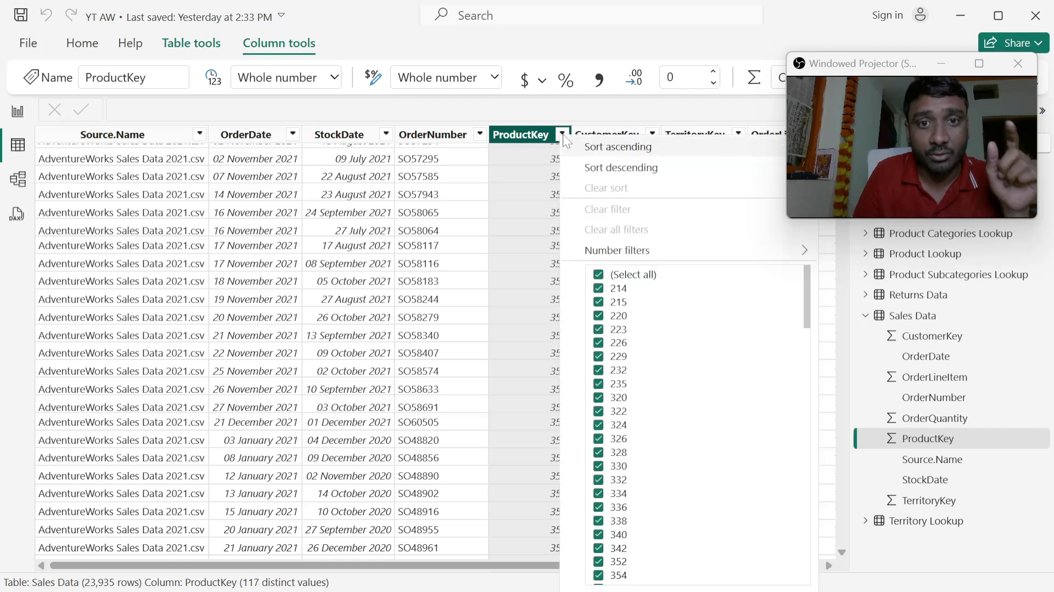
{"action": "left_click", "coordinate": [600, 276]}
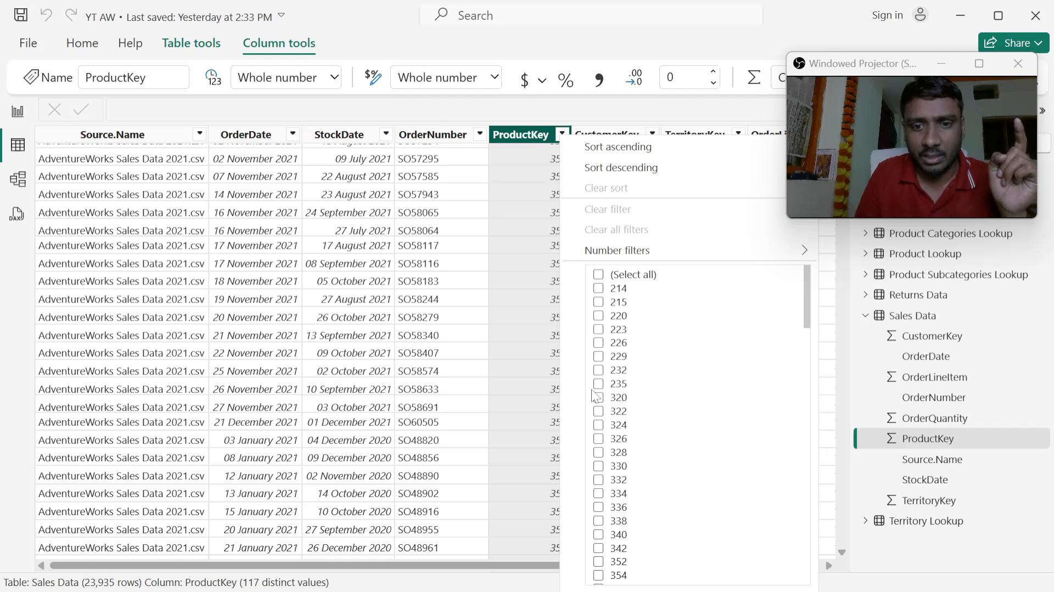
{"action": "left_click", "coordinate": [602, 422]}
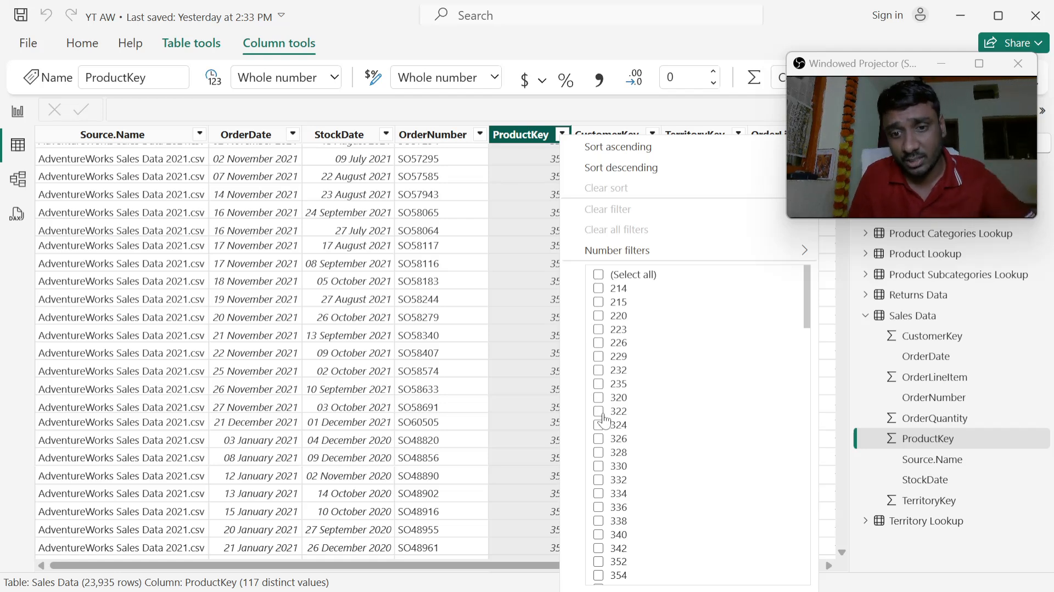
{"action": "scroll", "coordinate": [606, 420], "scroll_direction": "down", "scroll_amount": 14}
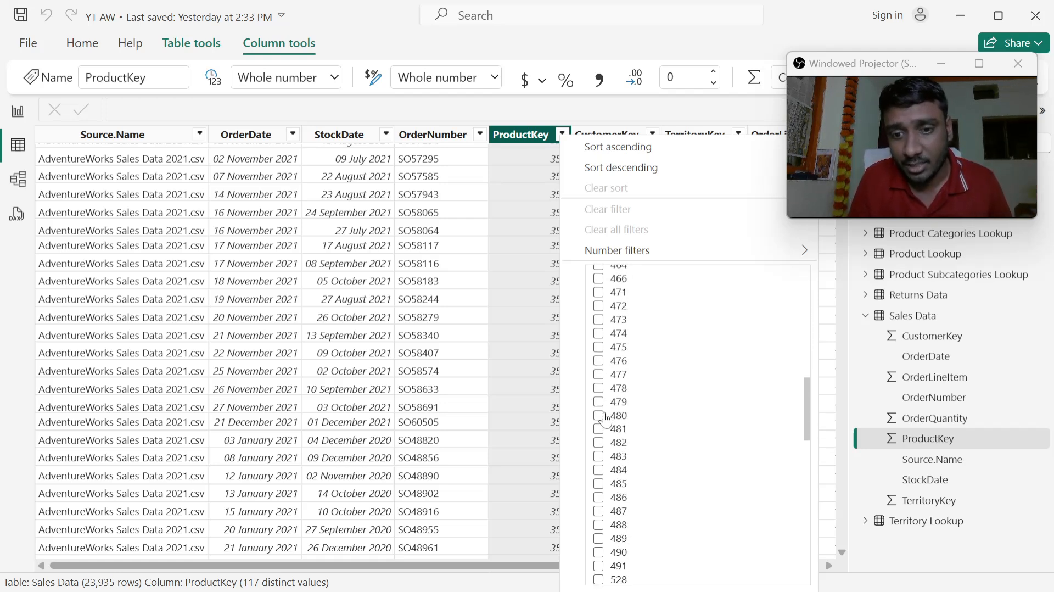
{"action": "scroll", "coordinate": [606, 421], "scroll_direction": "down", "scroll_amount": 10}
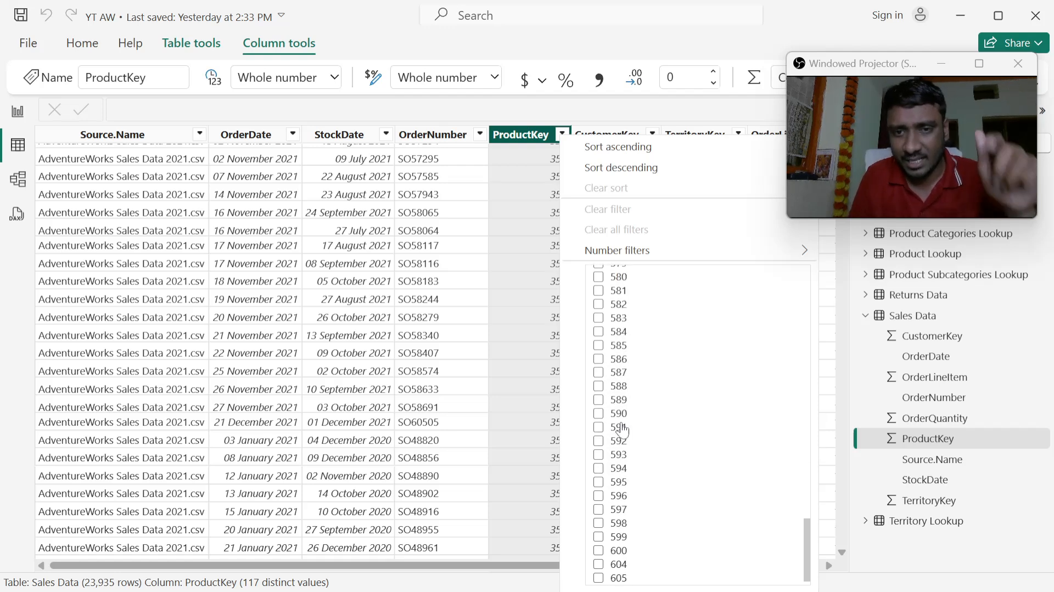
{"action": "scroll", "coordinate": [622, 431], "scroll_direction": "up", "scroll_amount": 20}
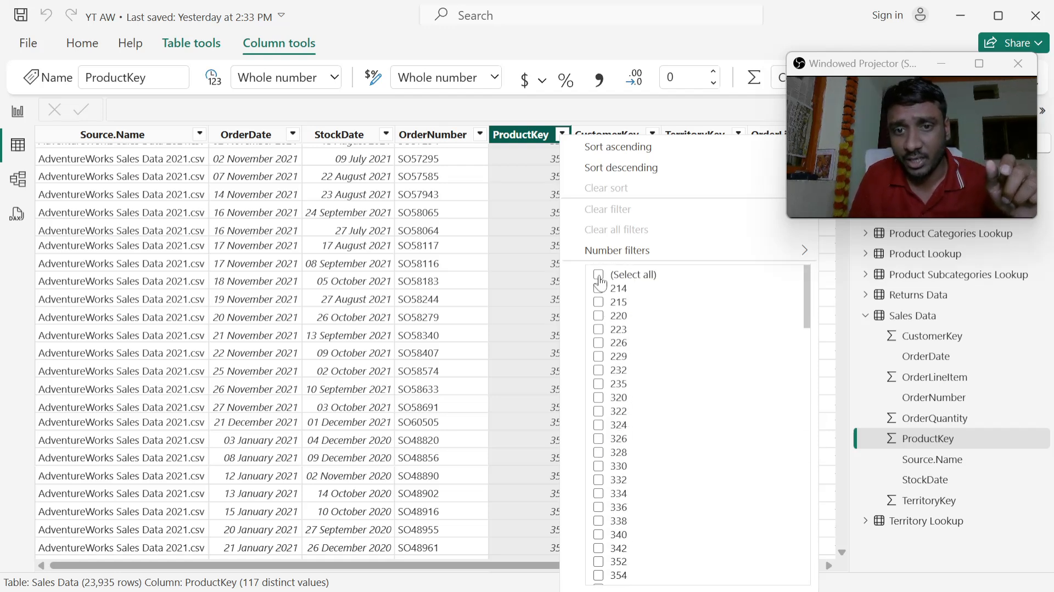
{"action": "left_click", "coordinate": [599, 276]}
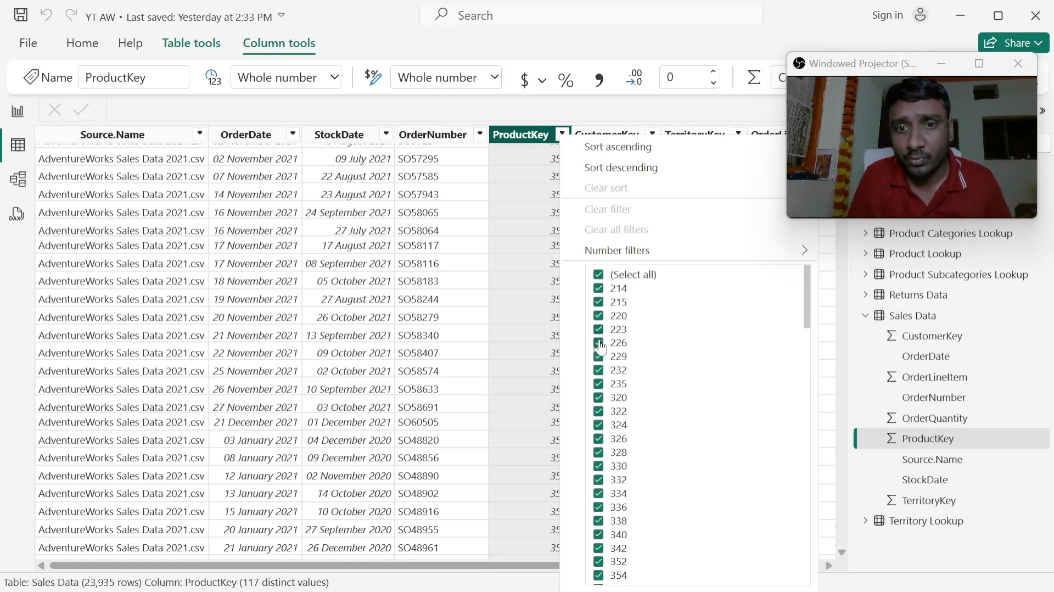
{"action": "left_click", "coordinate": [599, 276]}
{"action": "scroll", "coordinate": [600, 334], "scroll_direction": "down", "scroll_amount": 6}
{"action": "scroll", "coordinate": [601, 334], "scroll_direction": "up", "scroll_amount": 6}
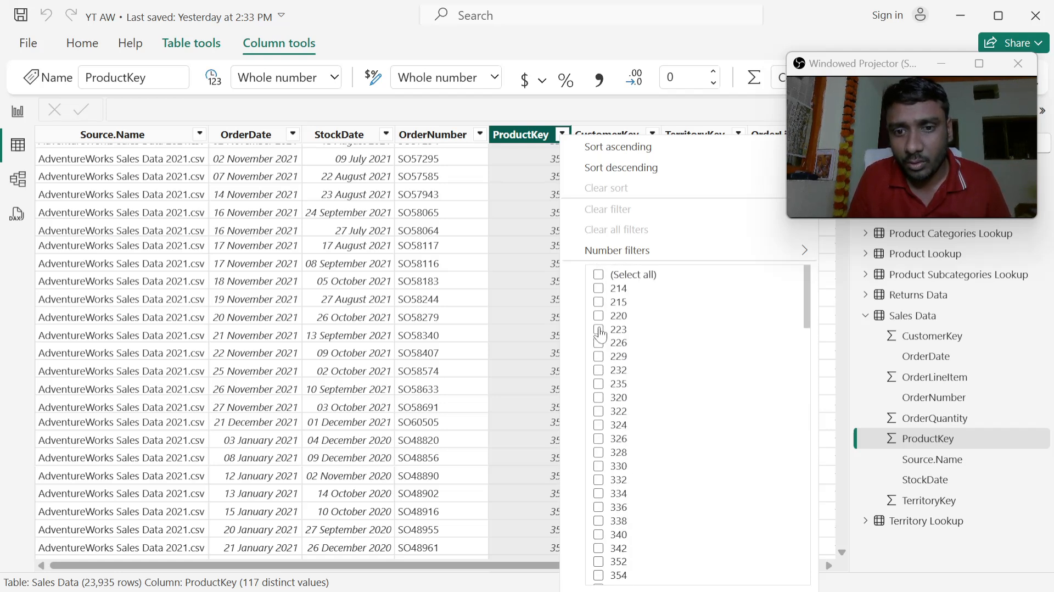
{"action": "scroll", "coordinate": [601, 335], "scroll_direction": "down", "scroll_amount": 8}
{"action": "scroll", "coordinate": [601, 335], "scroll_direction": "up", "scroll_amount": 8}
- Sort Sales Data by ProductKey in ascending order and look through the rows for repeated keys
{"action": "left_click", "coordinate": [622, 151]}
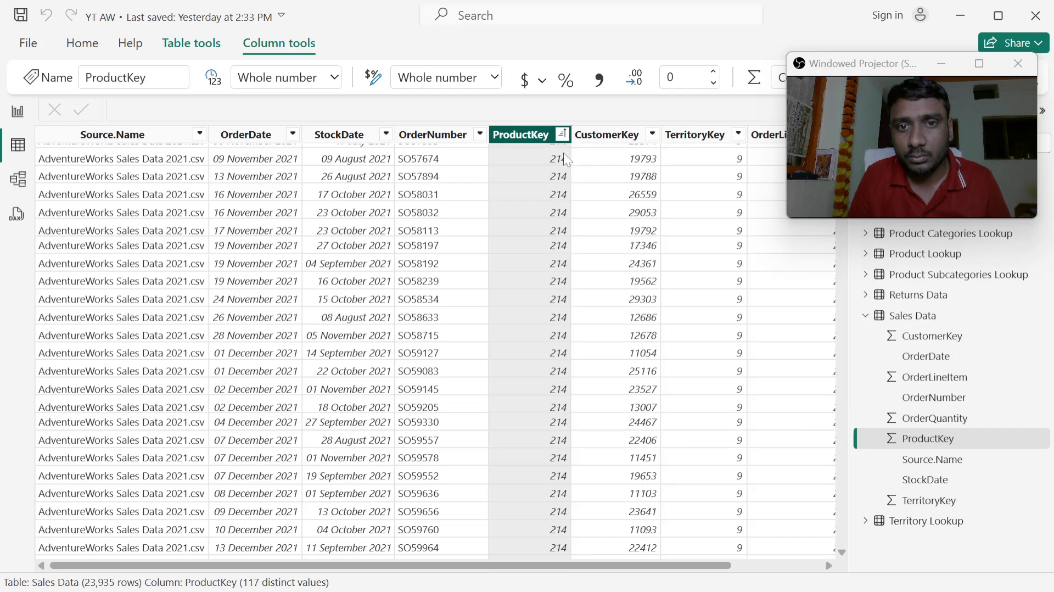
{"action": "scroll", "coordinate": [545, 200], "scroll_direction": "up", "scroll_amount": 10}
{"action": "left_click", "coordinate": [562, 133]}
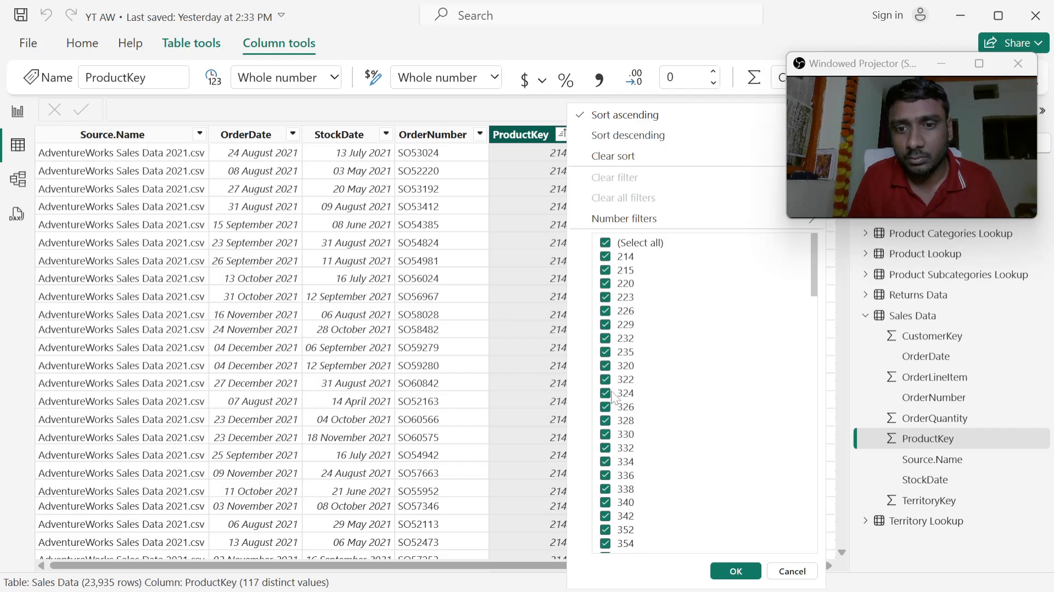
{"action": "left_click", "coordinate": [556, 226]}
{"action": "scroll", "coordinate": [556, 228], "scroll_direction": "down", "scroll_amount": 20}
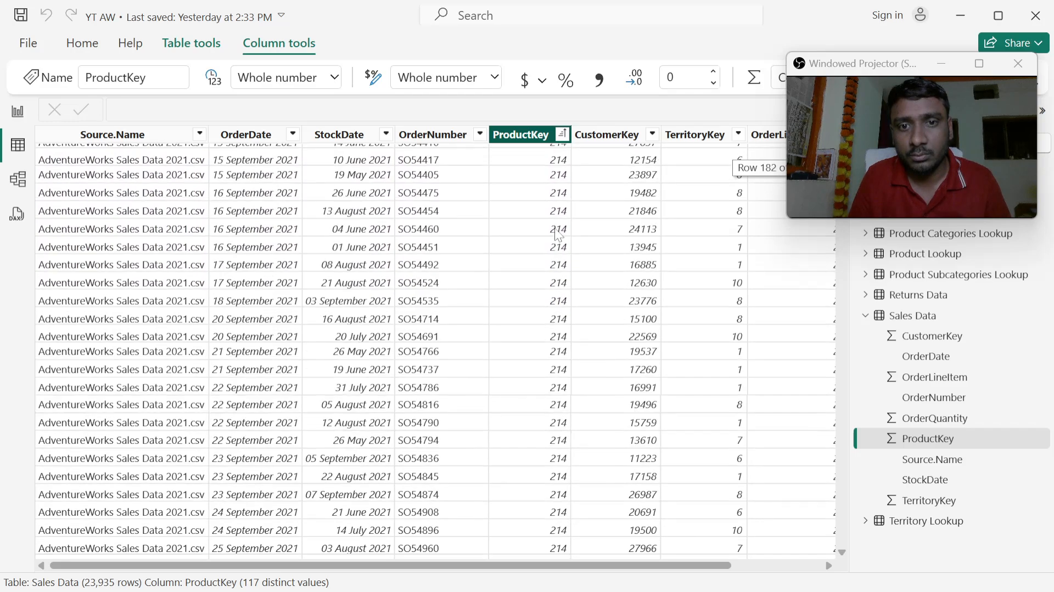
{"action": "scroll", "coordinate": [558, 235], "scroll_direction": "down", "scroll_amount": 20}
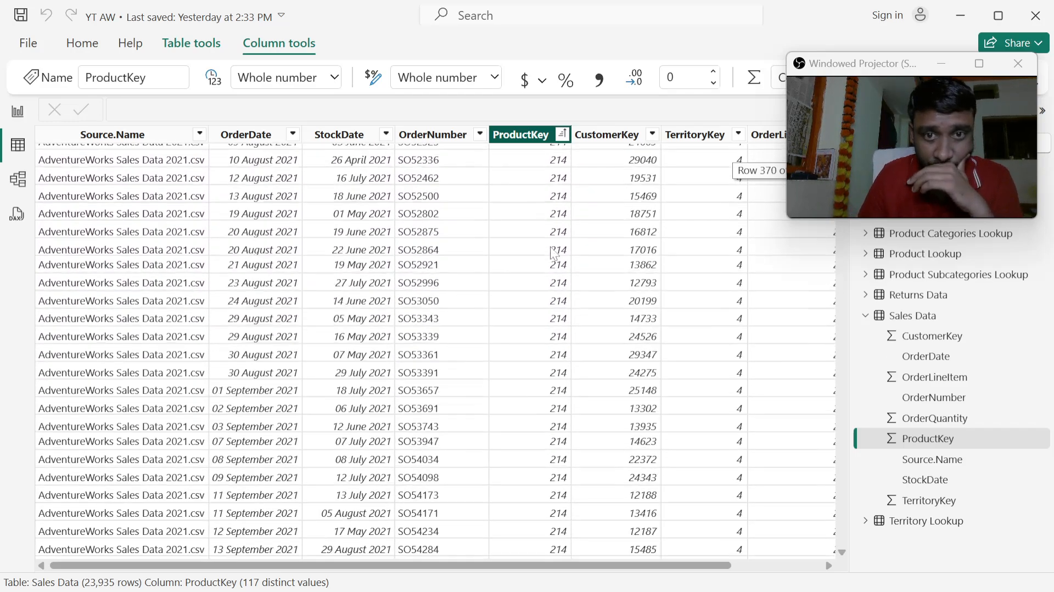
{"action": "scroll", "coordinate": [553, 254], "scroll_direction": "up", "scroll_amount": 1}
- Remove the ascending sort from the ProductKey column
{"action": "left_click", "coordinate": [562, 134]}
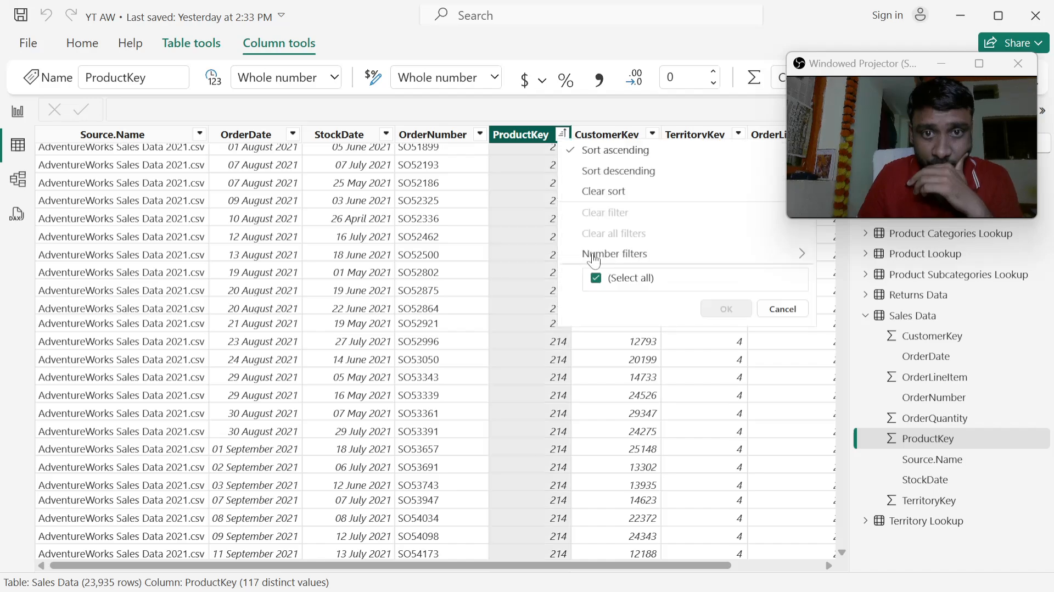
{"action": "left_click", "coordinate": [618, 158]}
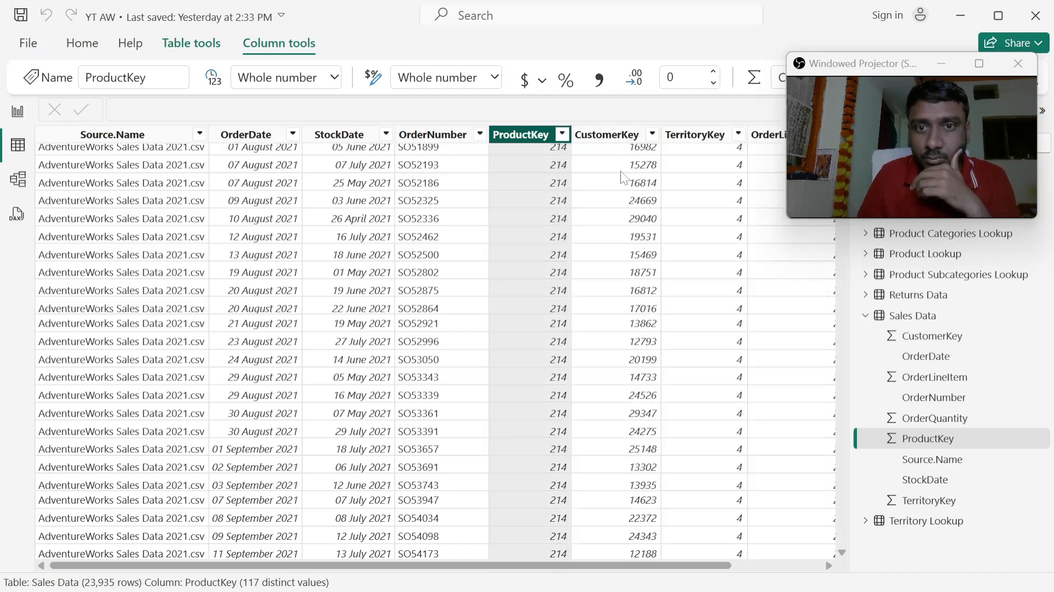
{"action": "scroll", "coordinate": [573, 325], "scroll_direction": "up", "scroll_amount": 20}
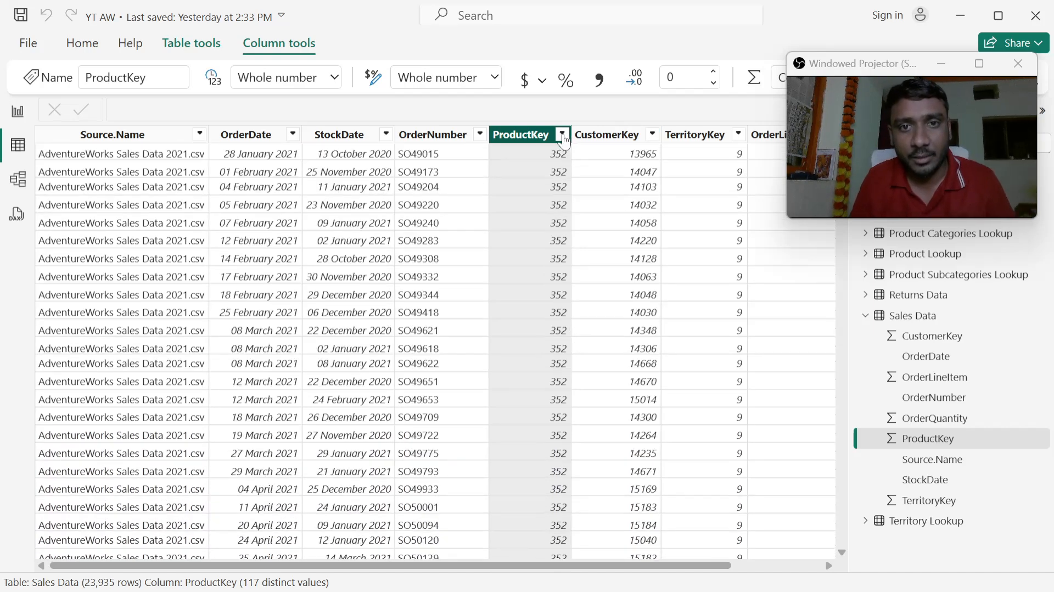
- Check the ProductKey filter list once more, close it without filtering, and return to the first Sales Data rows
{"action": "left_click", "coordinate": [562, 135]}
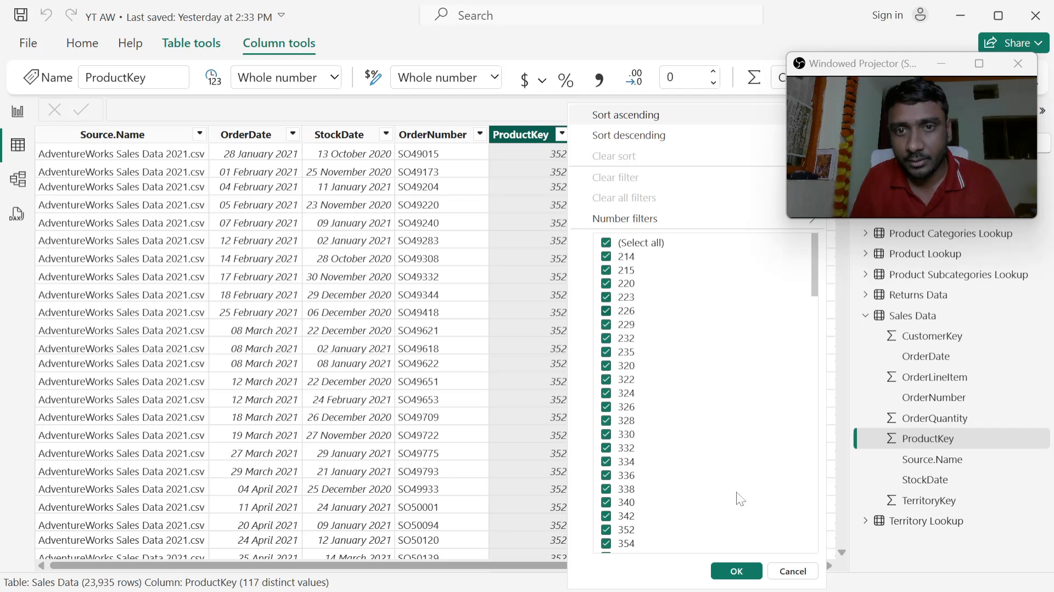
{"action": "scroll", "coordinate": [642, 478], "scroll_direction": "down", "scroll_amount": 5}
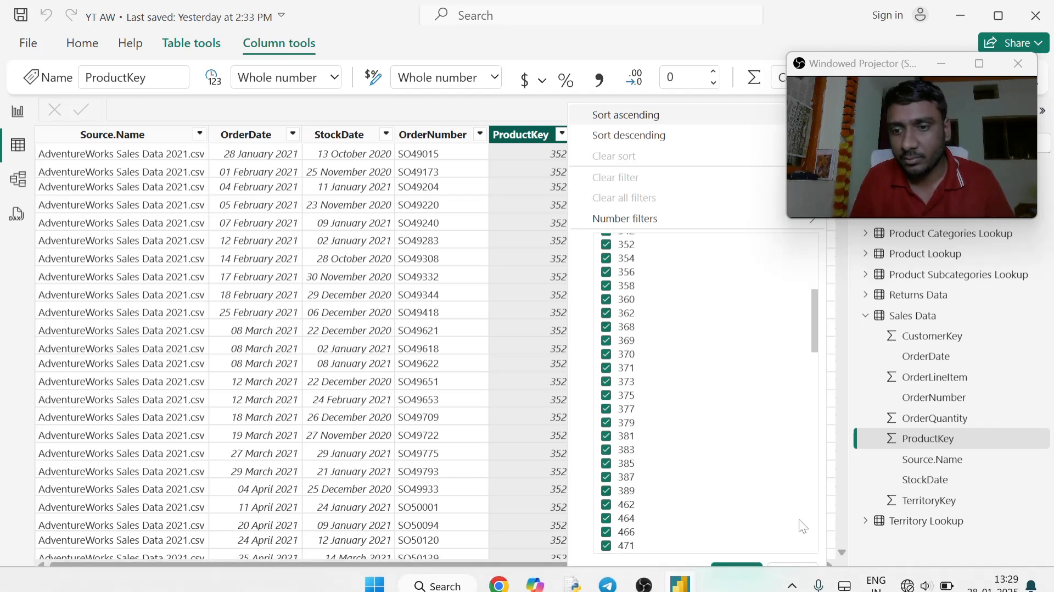
{"action": "left_click", "coordinate": [794, 571]}
{"action": "scroll", "coordinate": [575, 254], "scroll_direction": "up", "scroll_amount": 2}
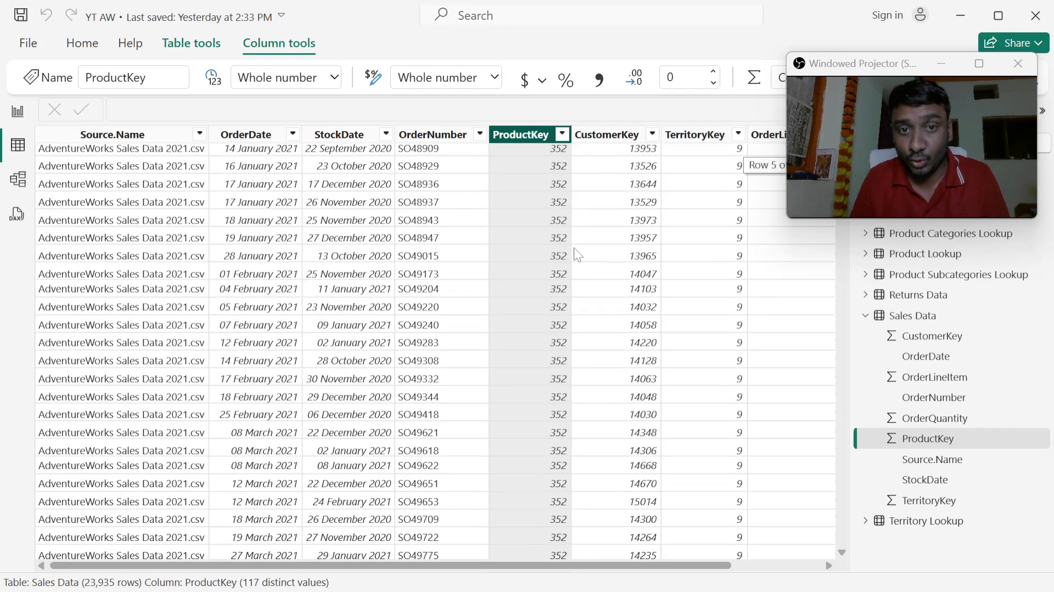
{"action": "scroll", "coordinate": [576, 253], "scroll_direction": "up", "scroll_amount": 1}
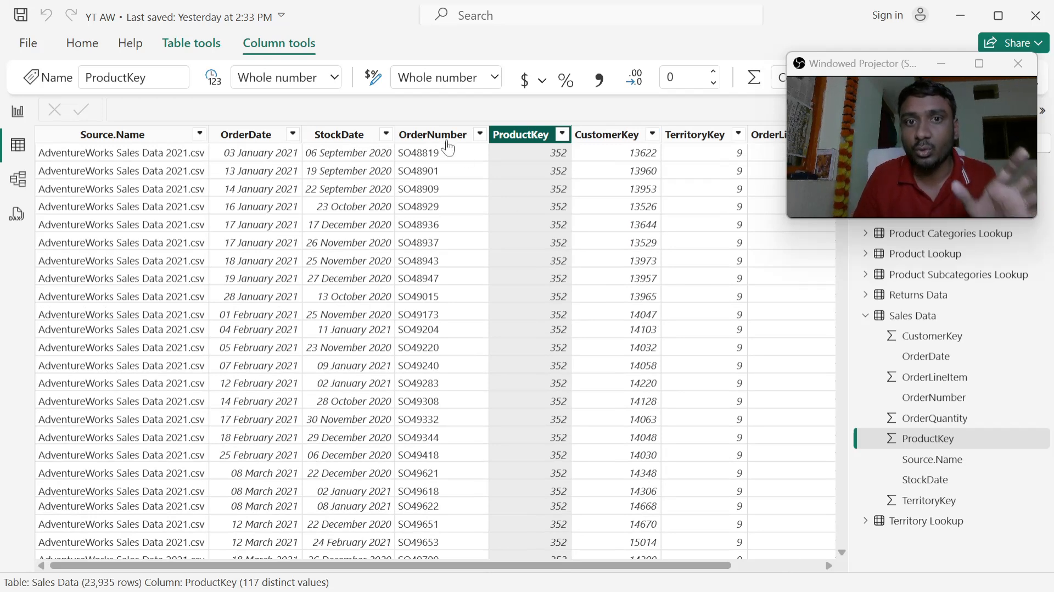
- Open the Power Query Editor to transform the data and close the projector window floating over it
{"action": "left_click", "coordinate": [83, 46]}
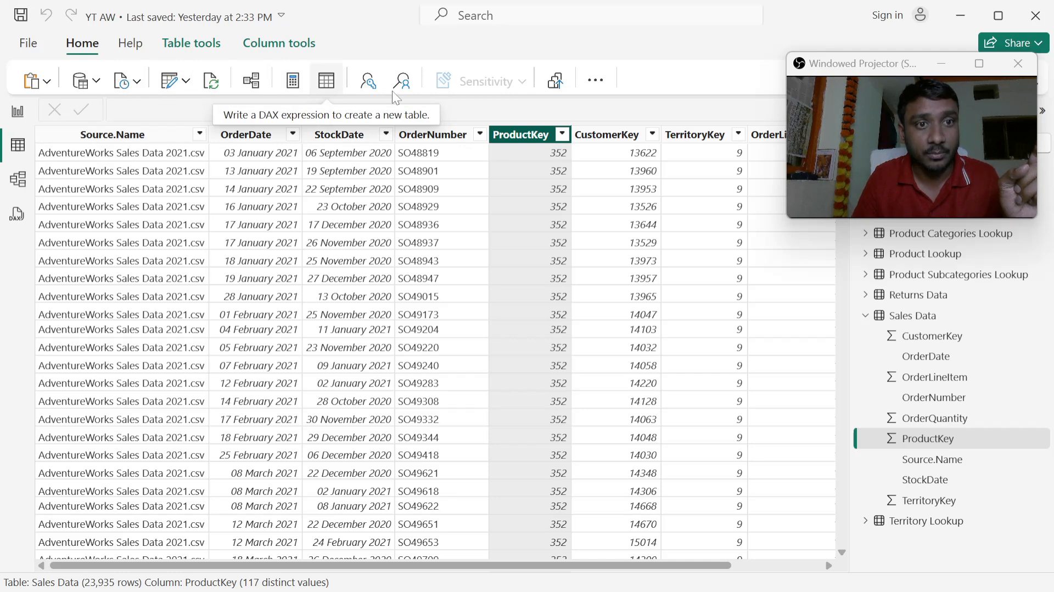
{"action": "left_click", "coordinate": [189, 90]}
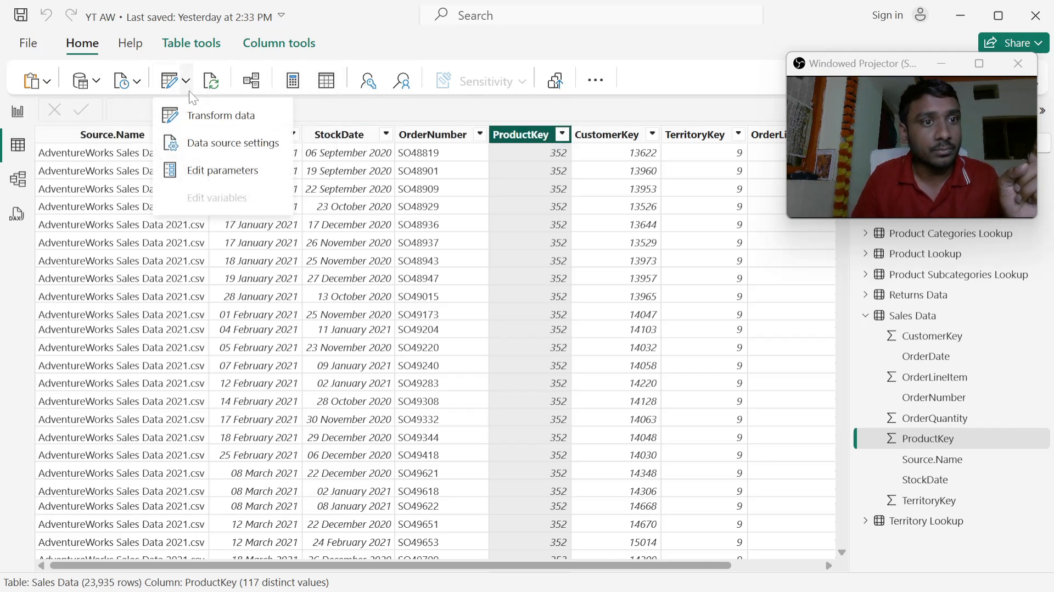
{"action": "left_click", "coordinate": [199, 114]}
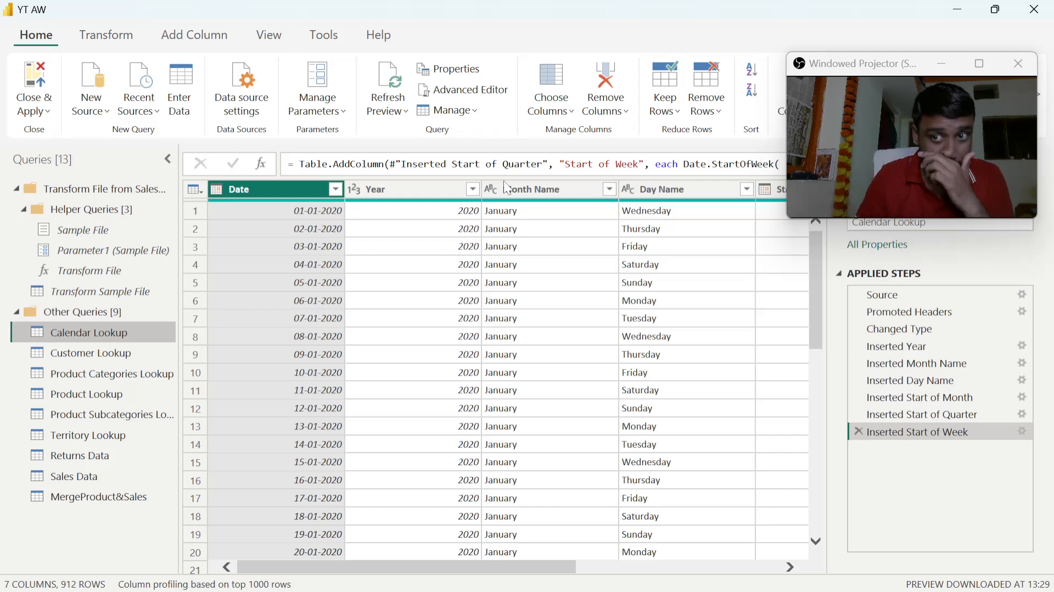
{"action": "left_click", "coordinate": [1019, 64]}
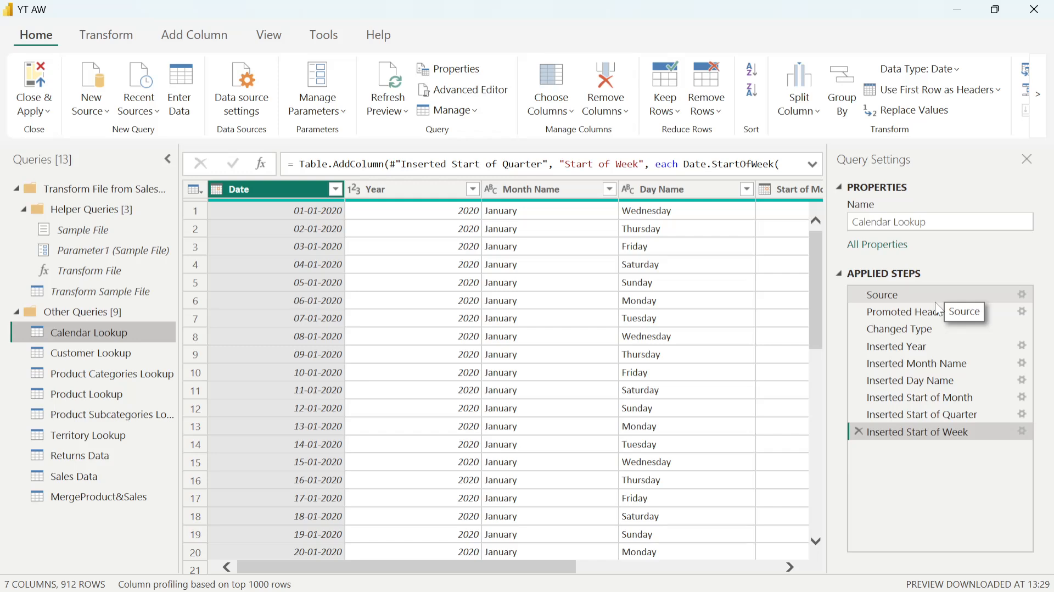
- Display the Sales Data query and search its ProductKey filter values for 310, with all values deselected
{"action": "left_click", "coordinate": [77, 480]}
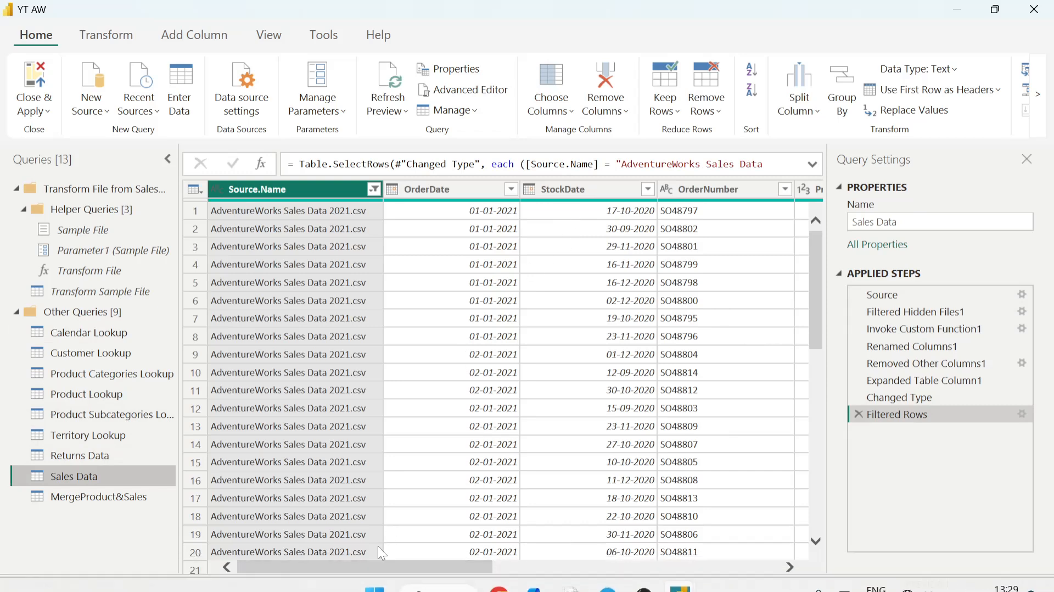
{"action": "left_click_drag", "start_coordinate": [374, 565], "coordinate": [489, 568]}
{"action": "left_click", "coordinate": [658, 189]}
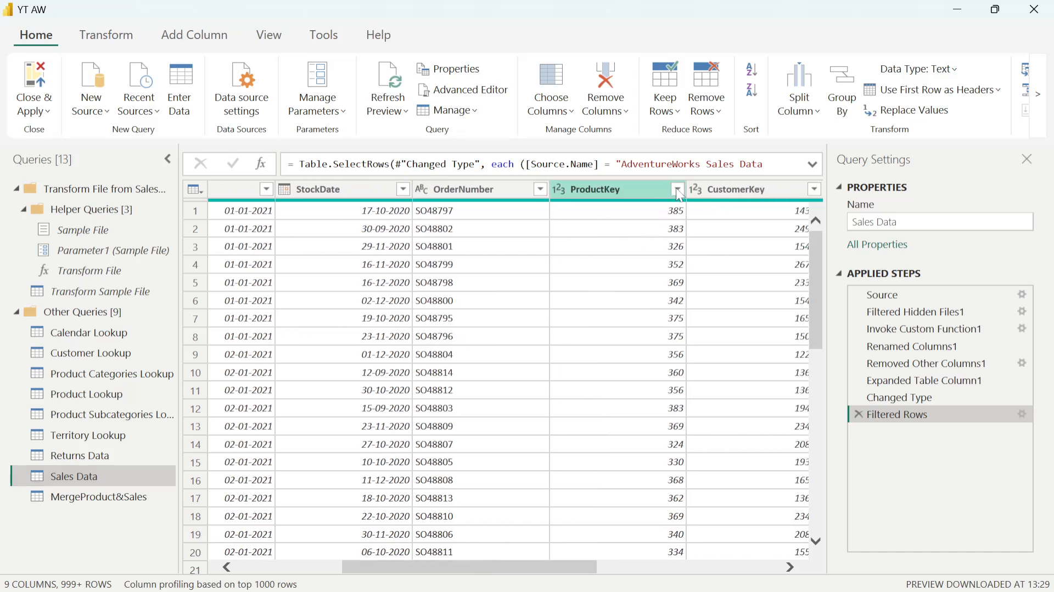
{"action": "left_click", "coordinate": [677, 188]}
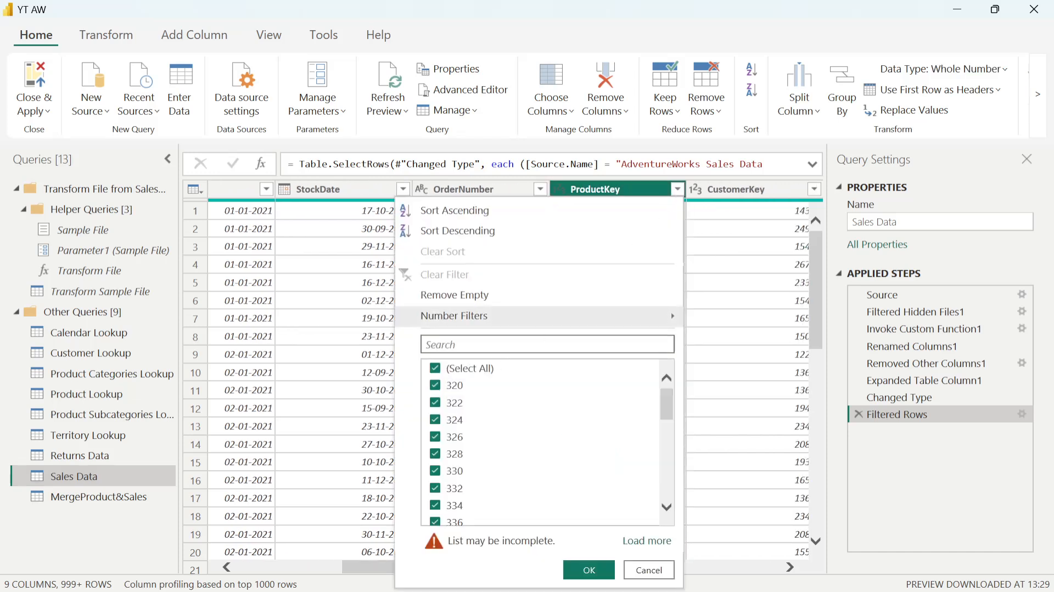
{"action": "left_click", "coordinate": [441, 370]}
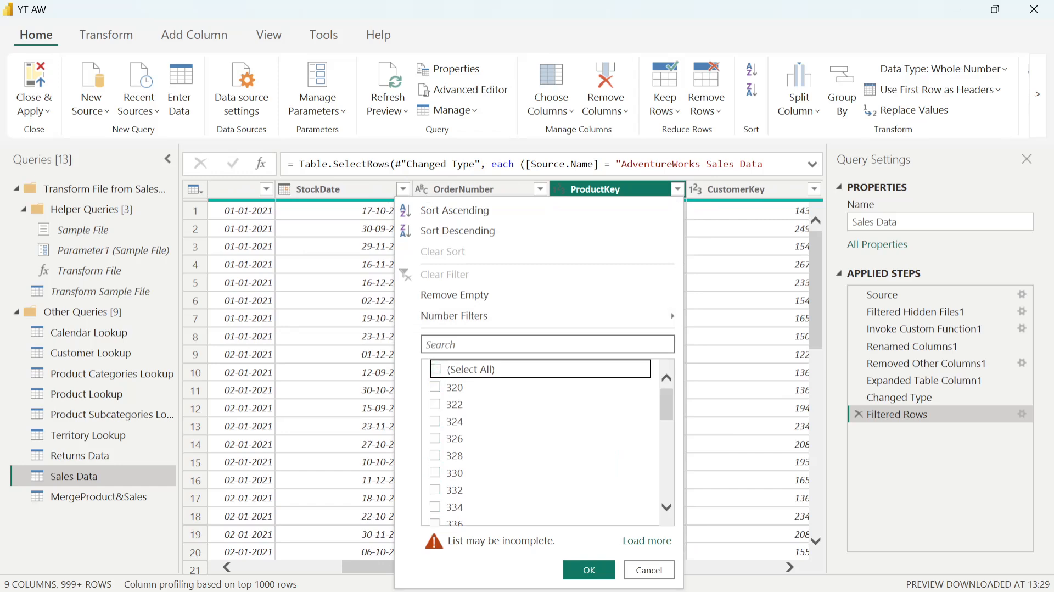
{"action": "left_click", "coordinate": [468, 345]}
{"action": "type", "text": "310"}
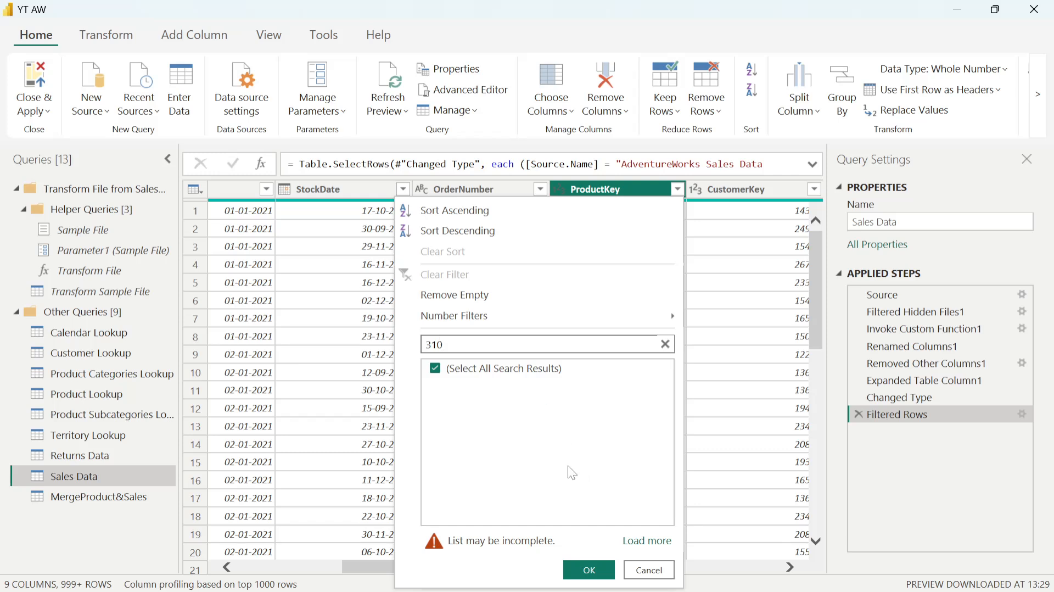
{"action": "key", "text": "ctrl+a"}
{"action": "key", "text": "BackSpace"}
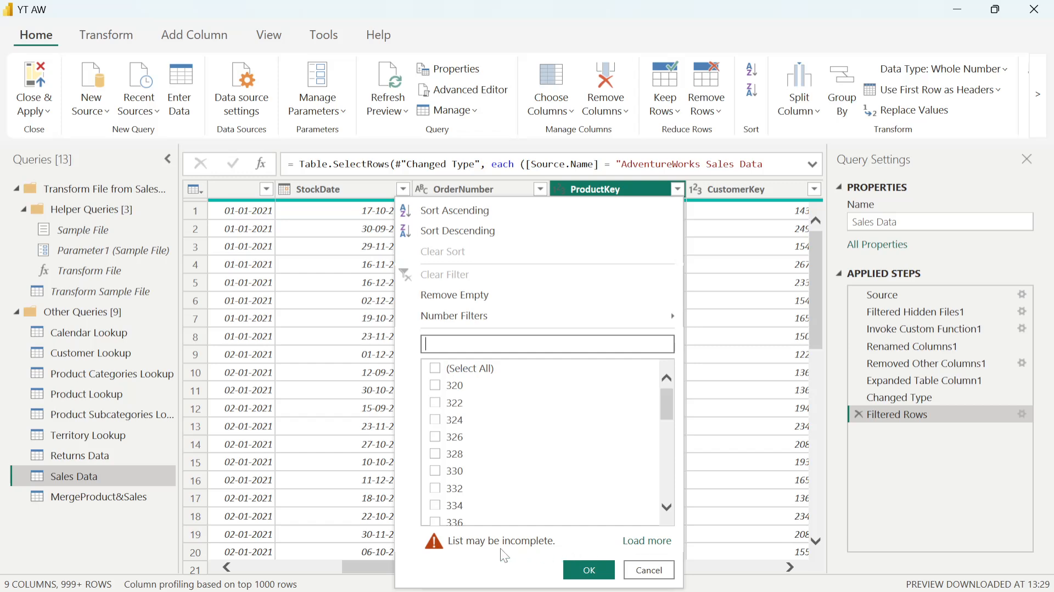
- Load the complete list of ProductKey filter values, deselect them all, and search again for 310
{"action": "left_click", "coordinate": [648, 541]}
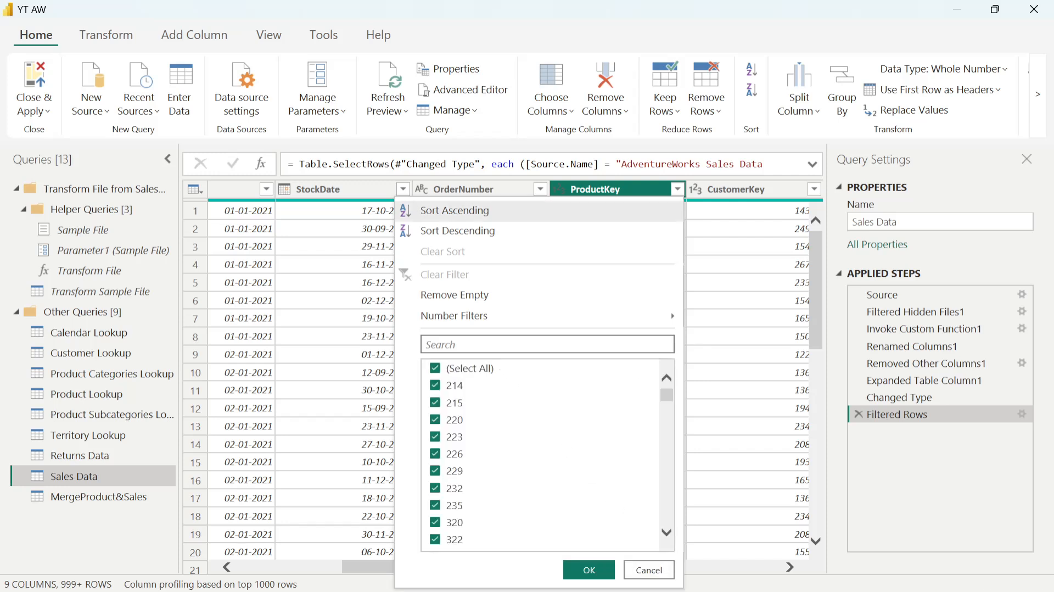
{"action": "left_click", "coordinate": [436, 368]}
{"action": "left_click", "coordinate": [454, 344]}
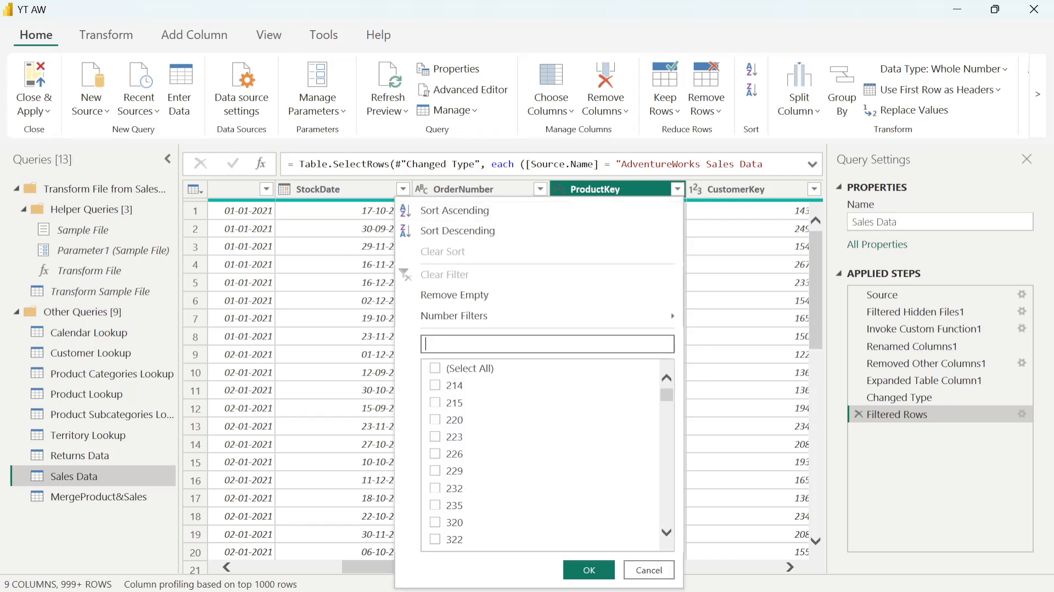
{"action": "type", "text": "310"}
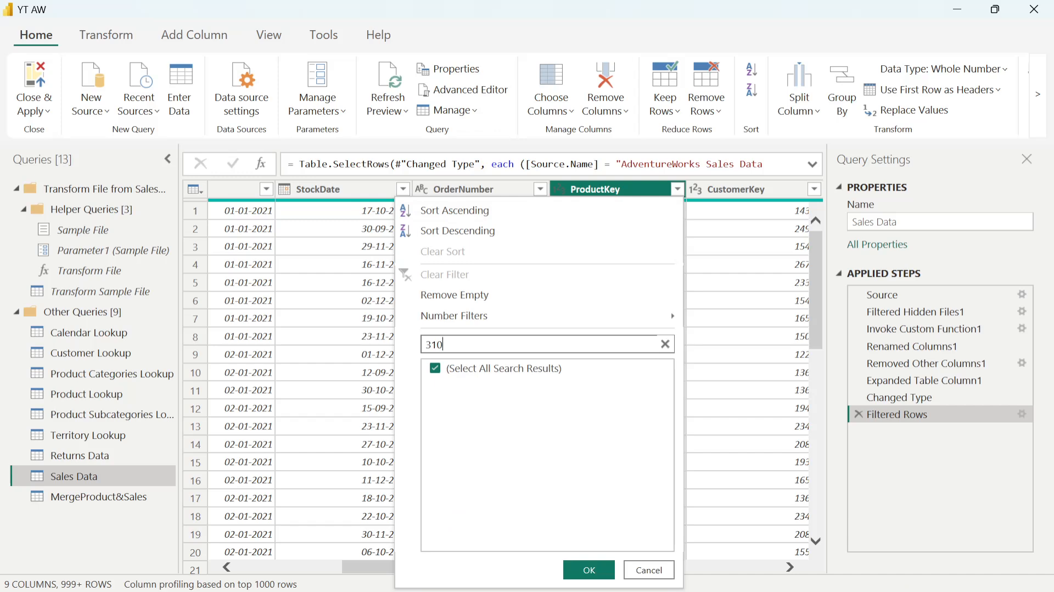
{"action": "left_click", "coordinate": [434, 370]}
{"action": "left_click", "coordinate": [434, 370]}
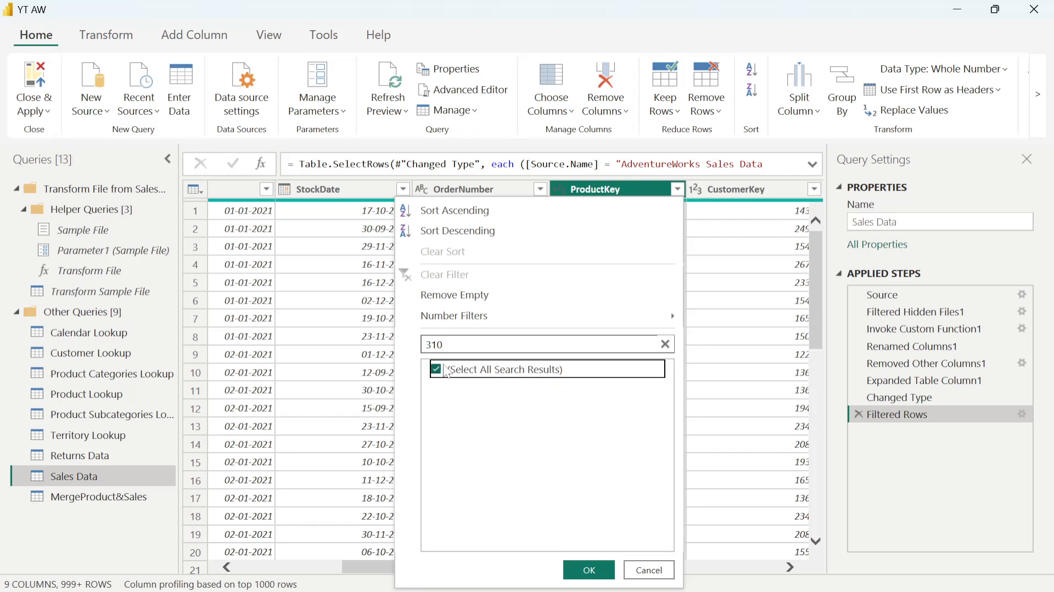
- Clear the 310 search, look through the full list of ProductKey values, and close the filter without applying it
{"action": "left_click", "coordinate": [665, 344]}
{"action": "scroll", "coordinate": [516, 524], "scroll_direction": "down", "scroll_amount": 3}
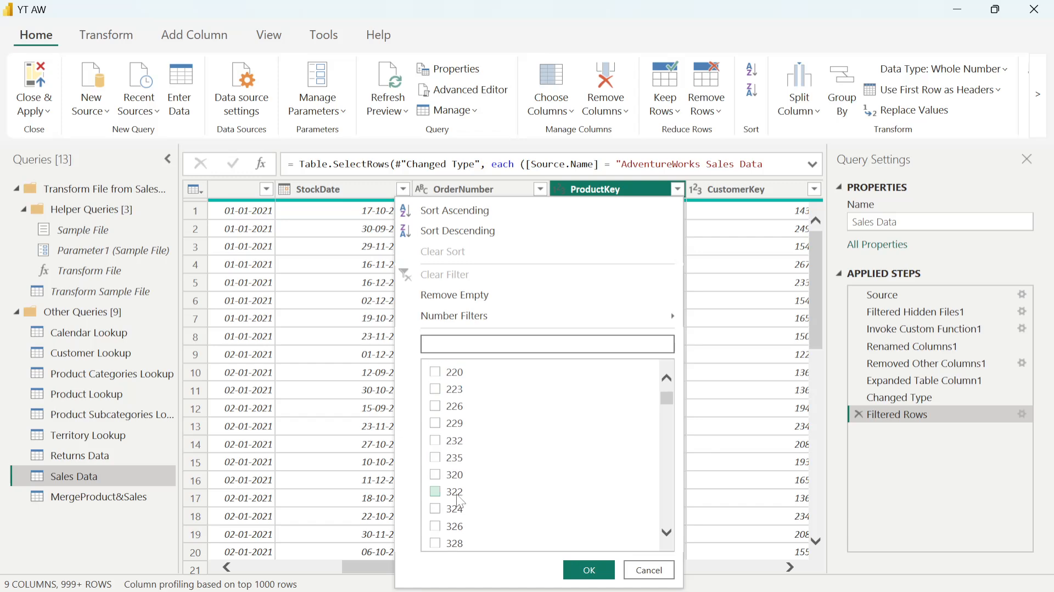
{"action": "left_click", "coordinate": [648, 570]}
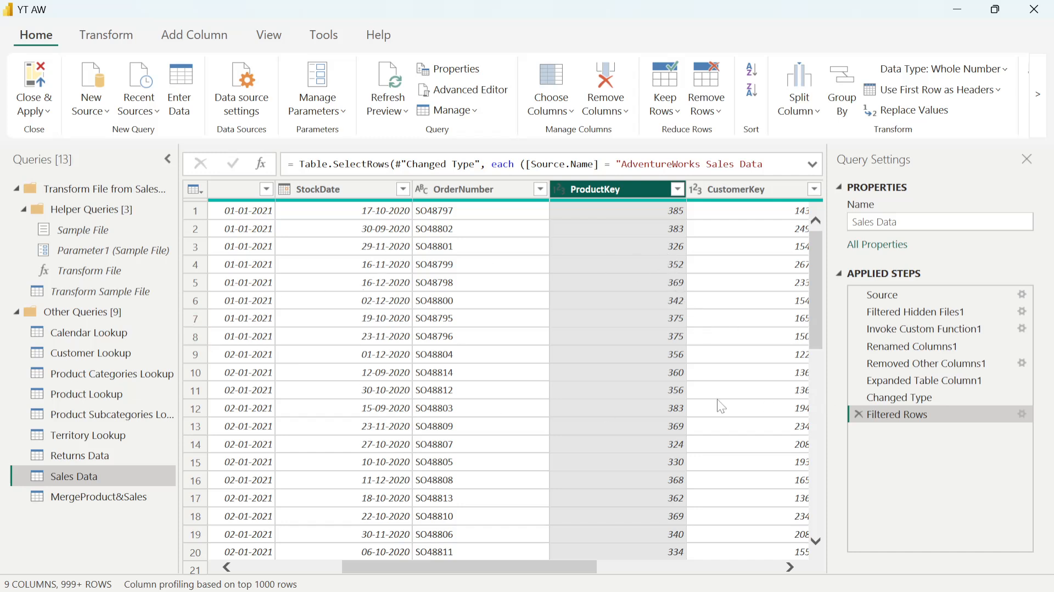
- Review the key columns of the Product Lookup, Product Subcategories Lookup, Product Categories Lookup and Customer Lookup queries
{"action": "left_click", "coordinate": [72, 393]}
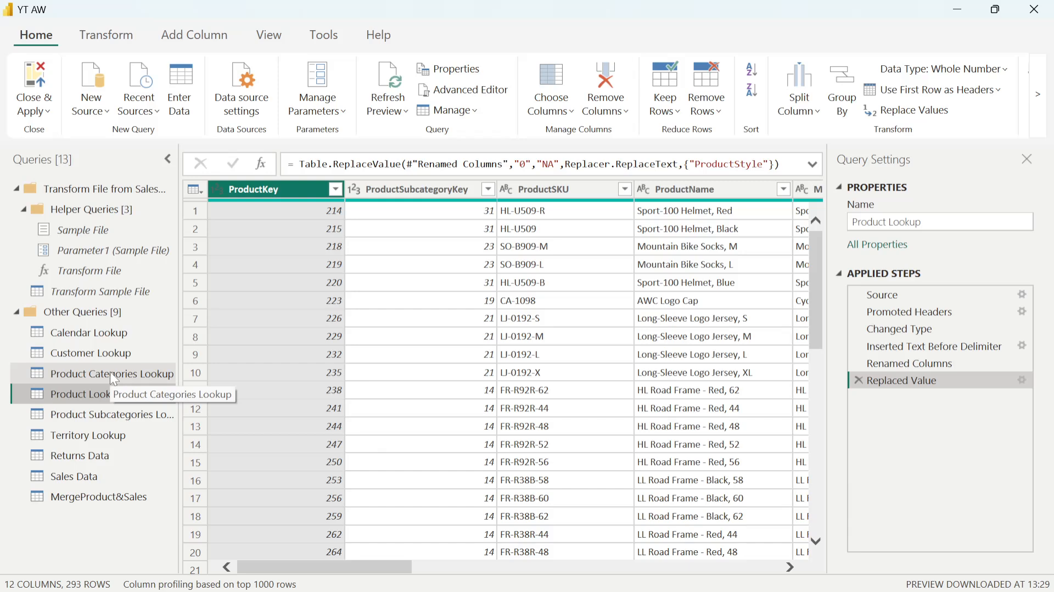
{"action": "left_click", "coordinate": [106, 416]}
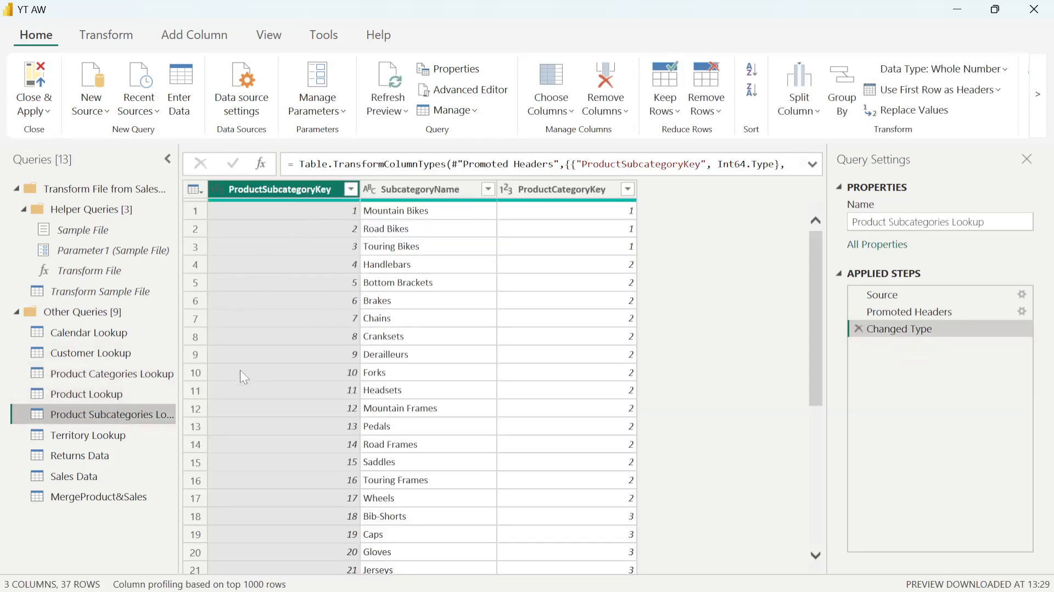
{"action": "left_click", "coordinate": [101, 391]}
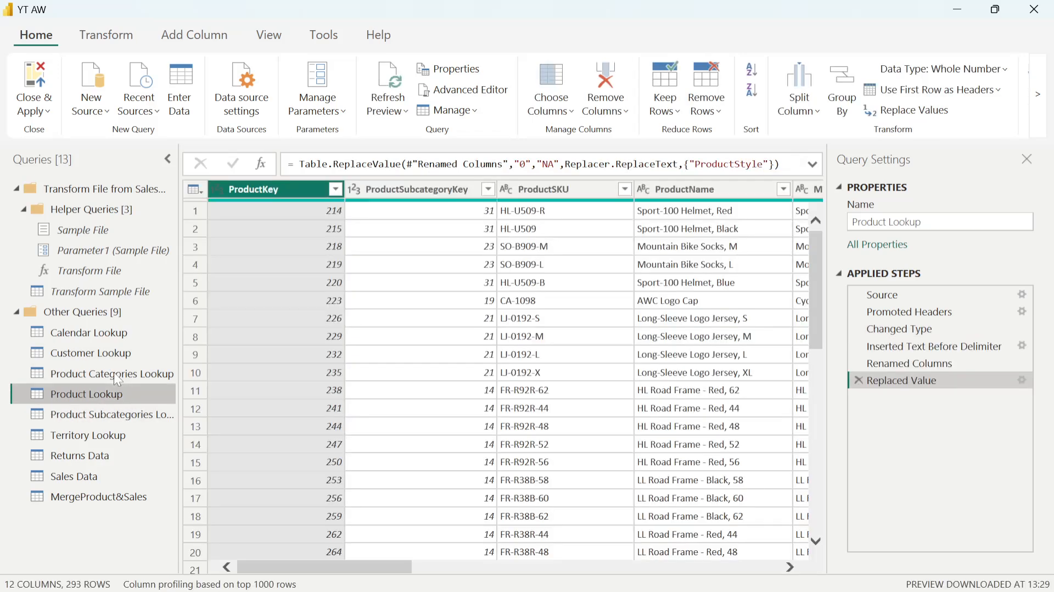
{"action": "left_click", "coordinate": [113, 372]}
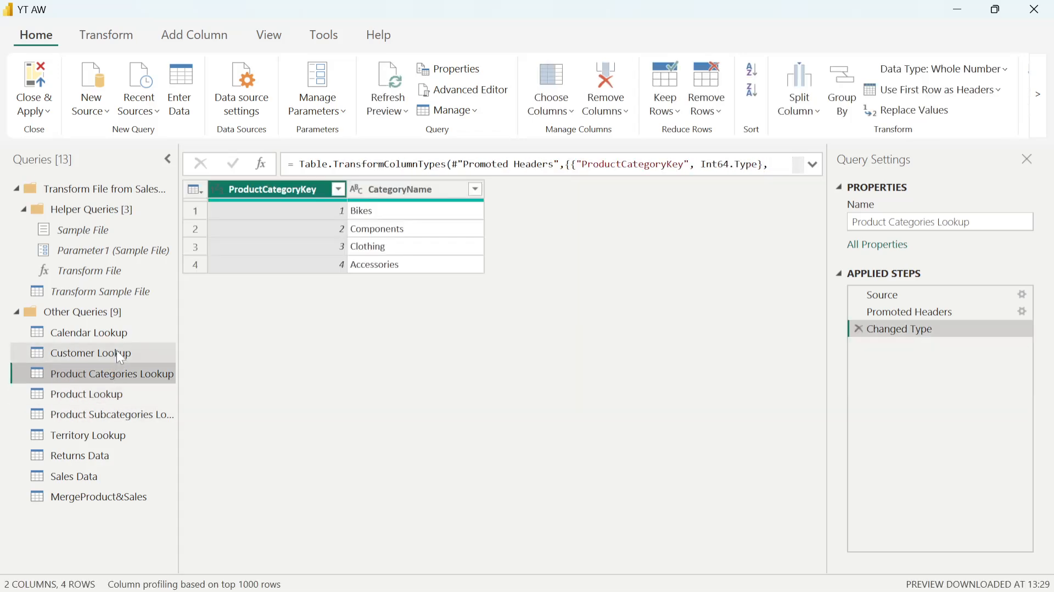
{"action": "left_click", "coordinate": [117, 351]}
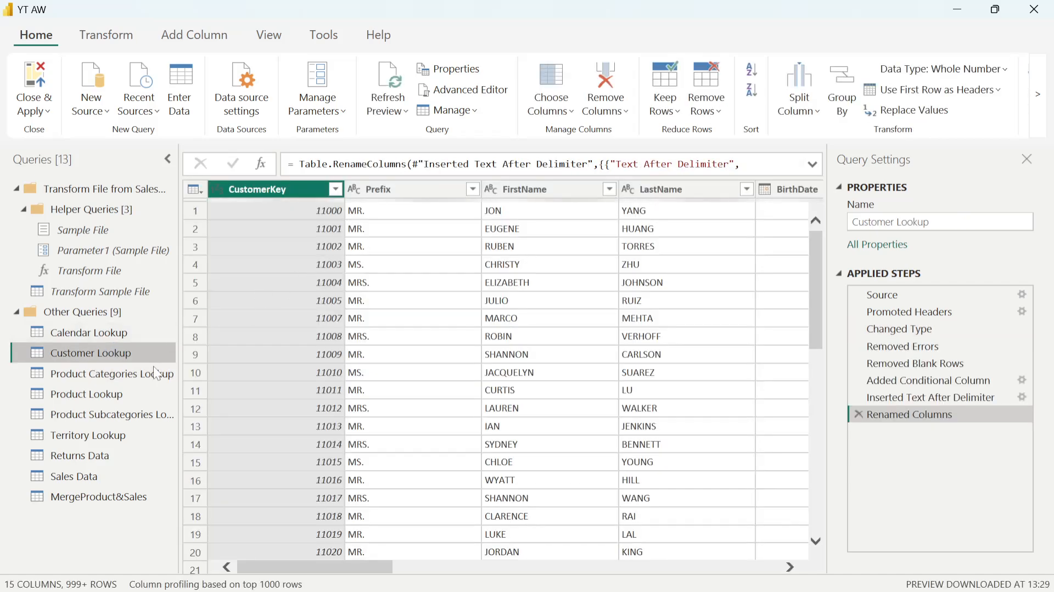
- Compare the key columns of Product Lookup and Product Subcategories Lookup, and look through the ProductKey rows of Product Lookup around 310
{"action": "left_click", "coordinate": [133, 393]}
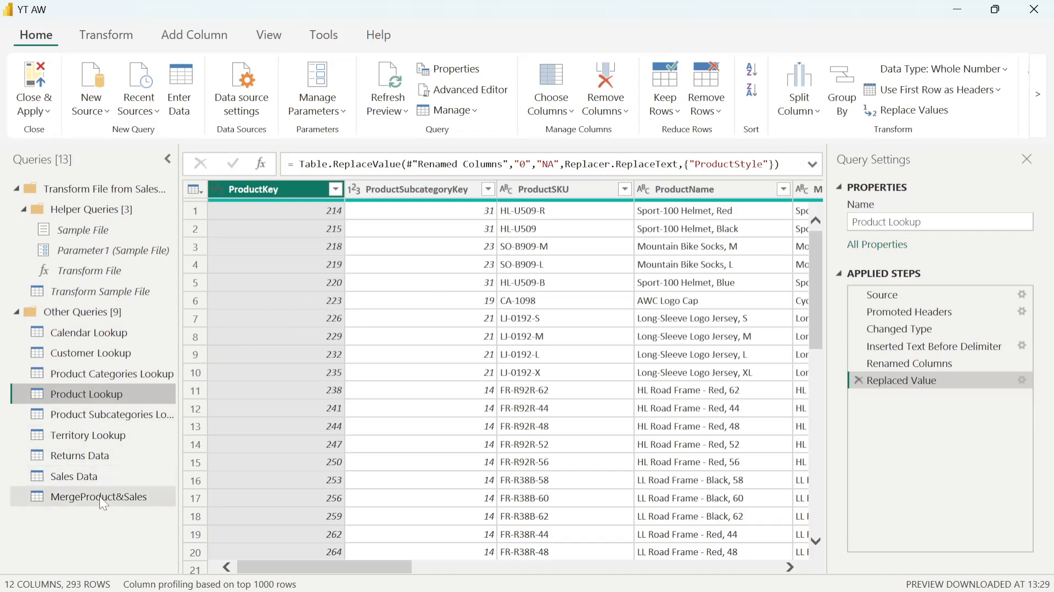
{"action": "left_click", "coordinate": [112, 415]}
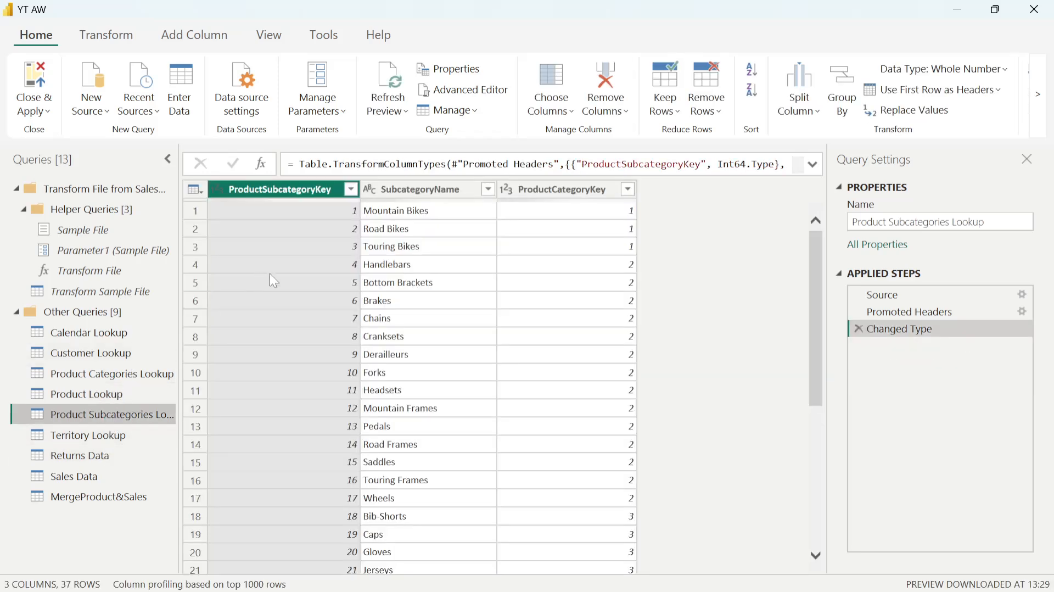
{"action": "scroll", "coordinate": [286, 343], "scroll_direction": "down", "scroll_amount": 2}
{"action": "scroll", "coordinate": [277, 348], "scroll_direction": "up", "scroll_amount": 2}
{"action": "left_click", "coordinate": [98, 379]}
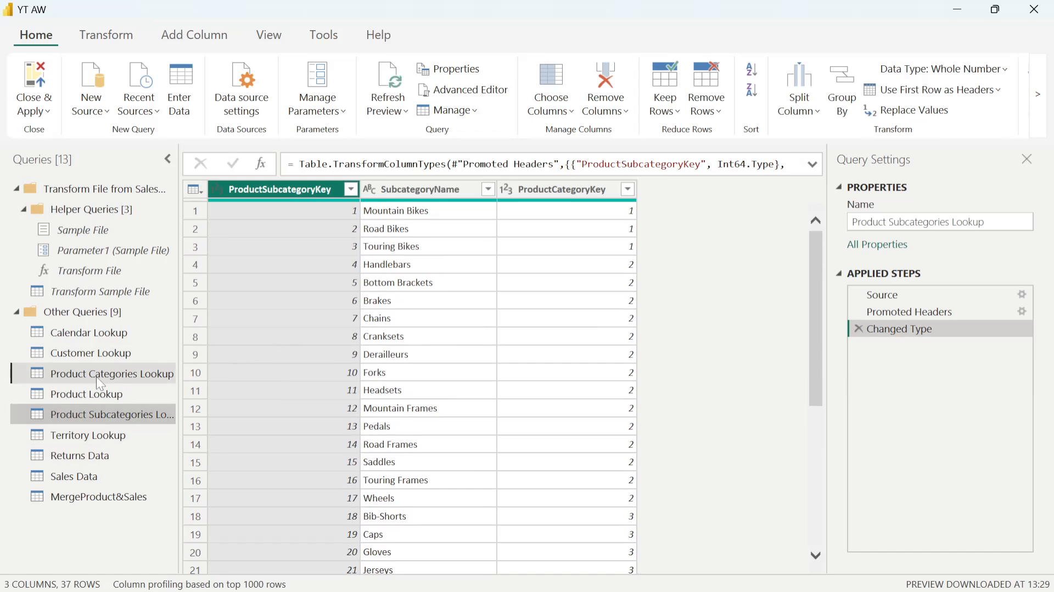
{"action": "left_click", "coordinate": [104, 393]}
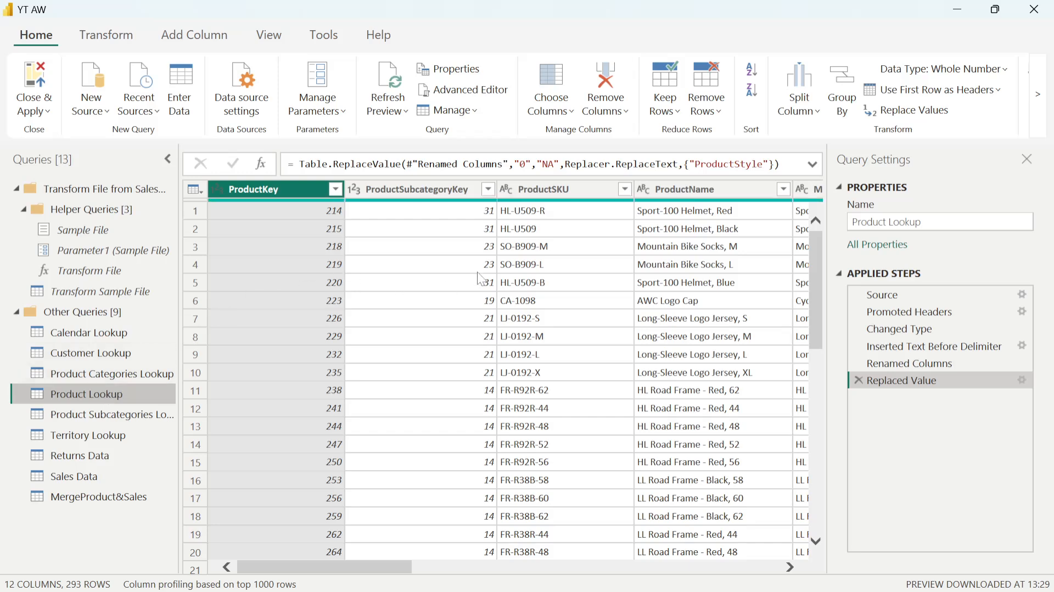
{"action": "scroll", "coordinate": [447, 299], "scroll_direction": "down", "scroll_amount": 8}
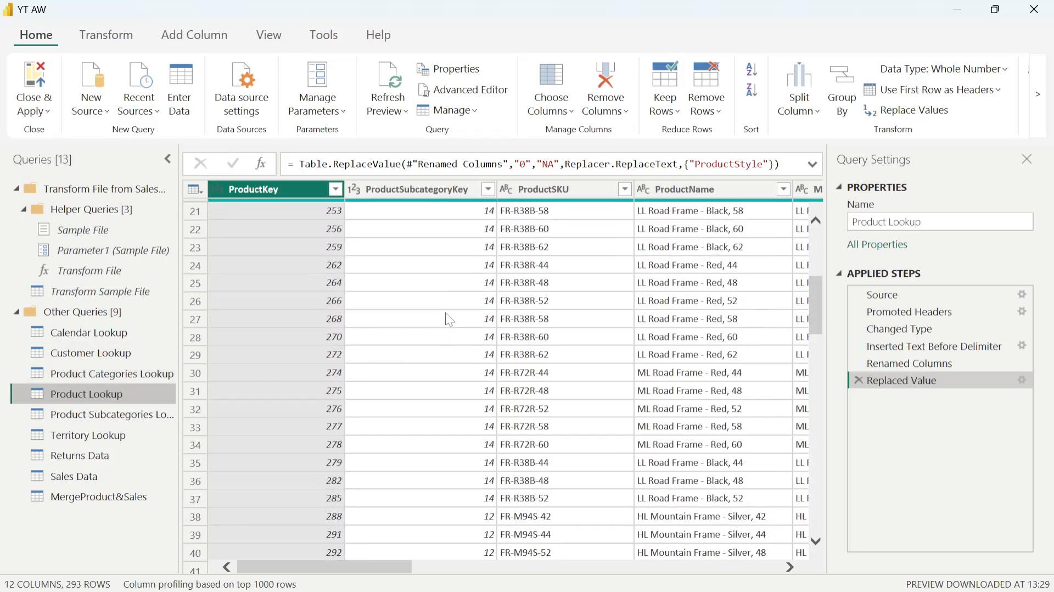
{"action": "scroll", "coordinate": [421, 369], "scroll_direction": "down", "scroll_amount": 2}
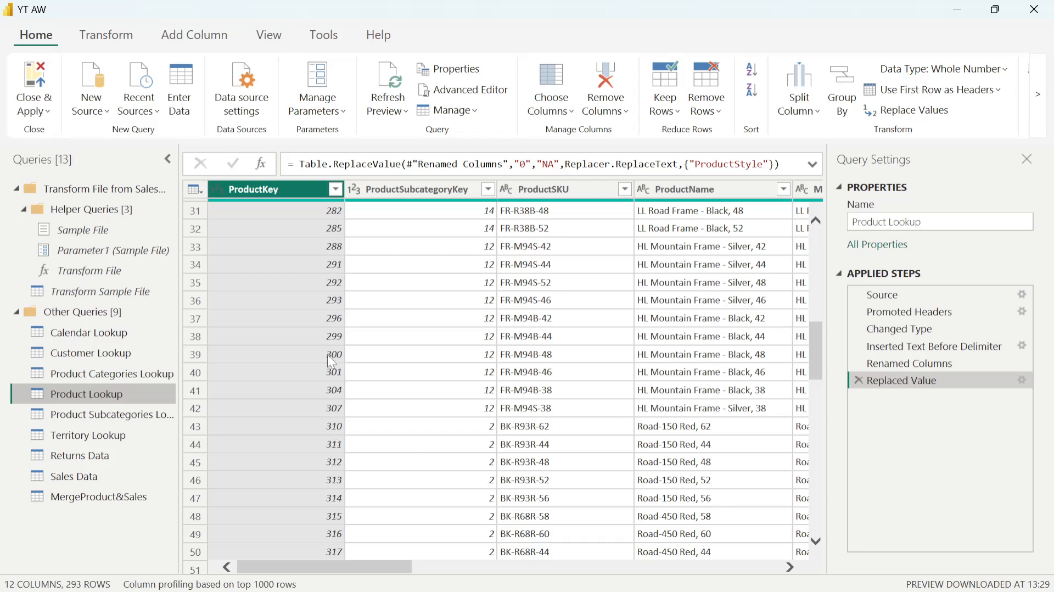
- Filter Product Lookup to ProductKey 310 to inspect the matching row, and delete the resulting Filtered Rows step
{"action": "left_click", "coordinate": [335, 189]}
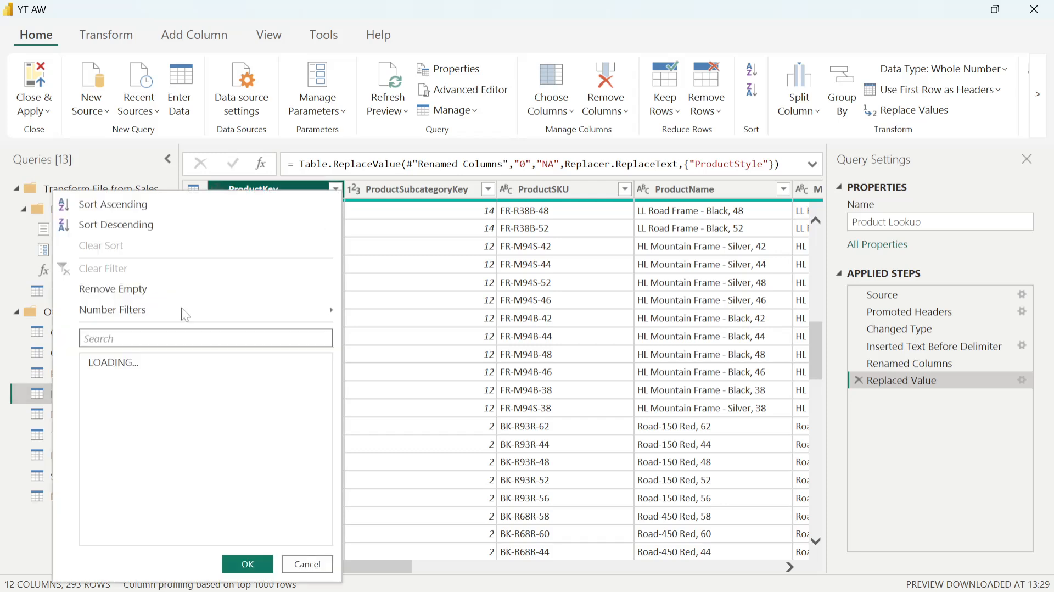
{"action": "type", "text": "310"}
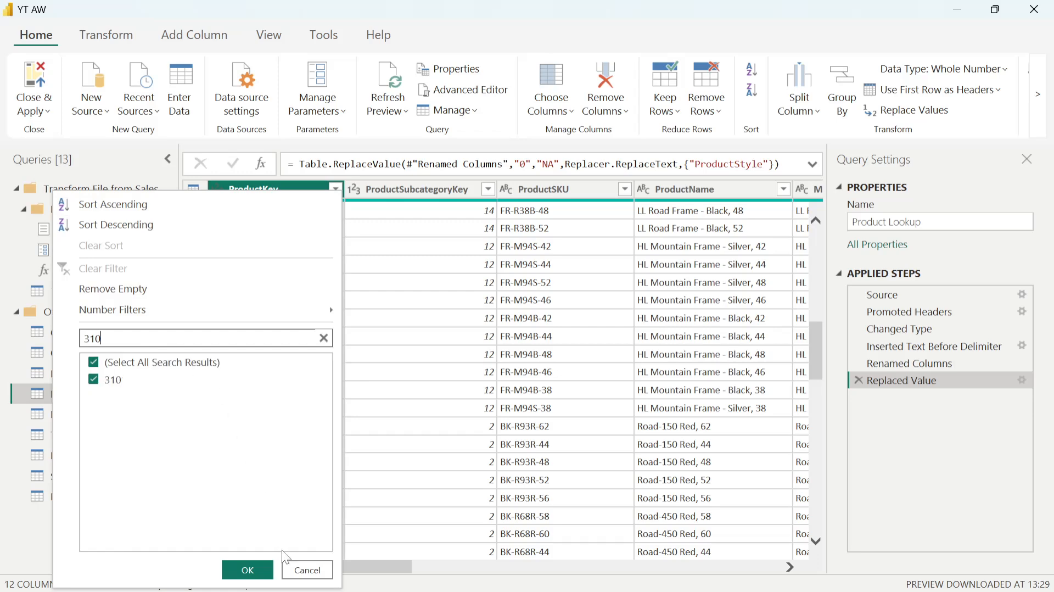
{"action": "left_click", "coordinate": [94, 364]}
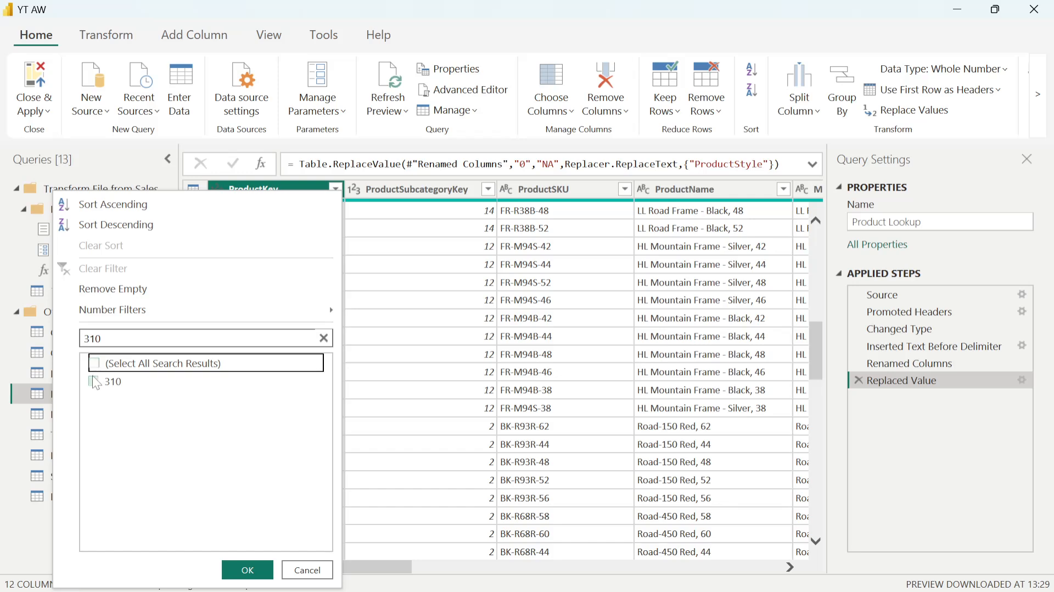
{"action": "left_click", "coordinate": [95, 381]}
{"action": "left_click", "coordinate": [247, 569]}
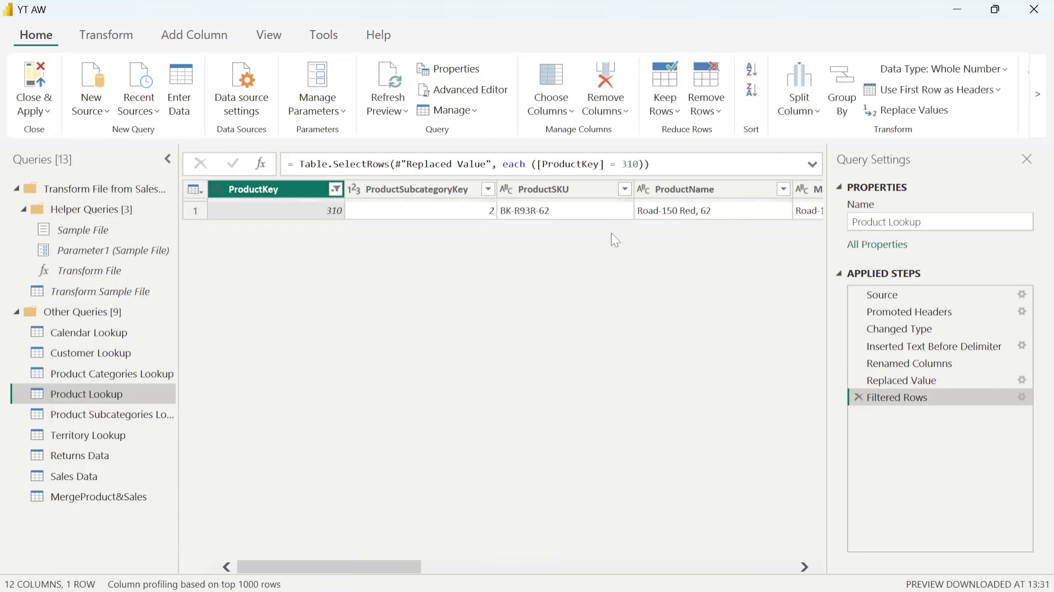
{"action": "left_click_drag", "start_coordinate": [353, 565], "coordinate": [399, 554]}
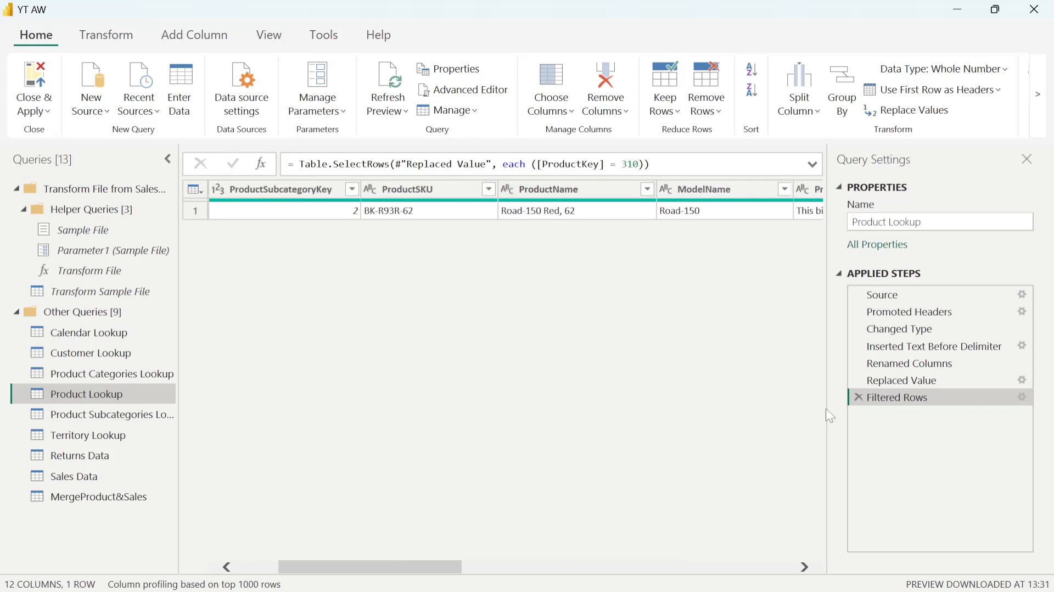
{"action": "left_click", "coordinate": [859, 397]}
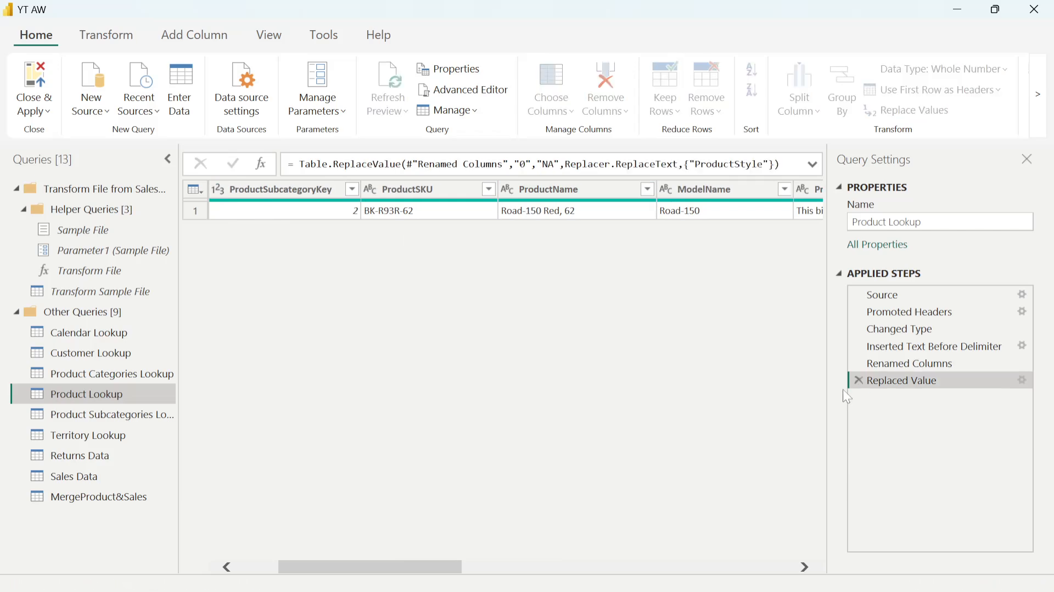
- Load the complete list of ProductKey filter values in the Sales Data query and deselect them all
{"action": "left_click", "coordinate": [74, 477]}
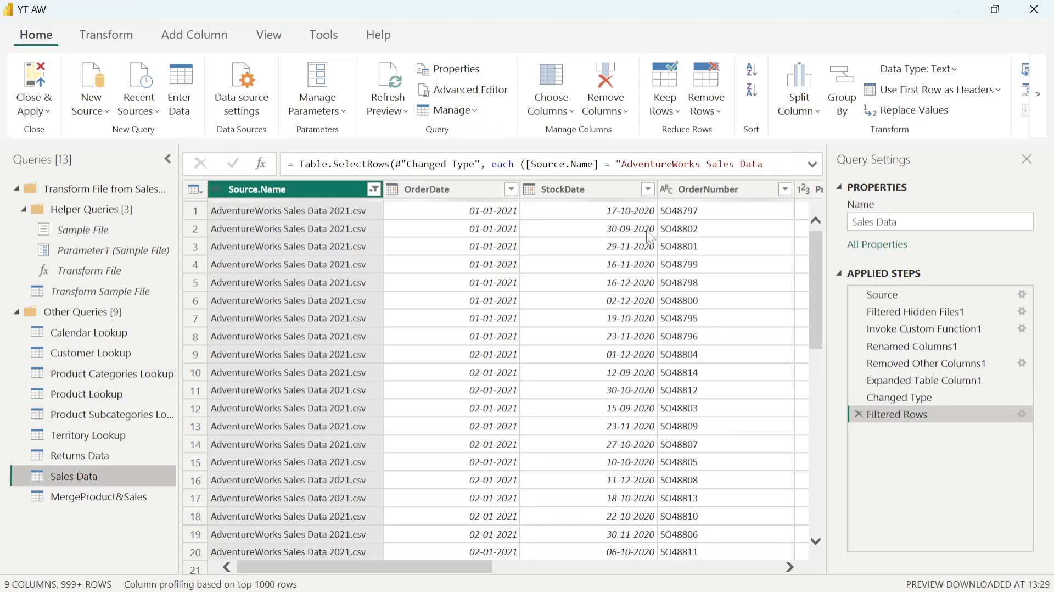
{"action": "left_click", "coordinate": [708, 189]}
{"action": "left_click_drag", "start_coordinate": [479, 568], "coordinate": [619, 535]}
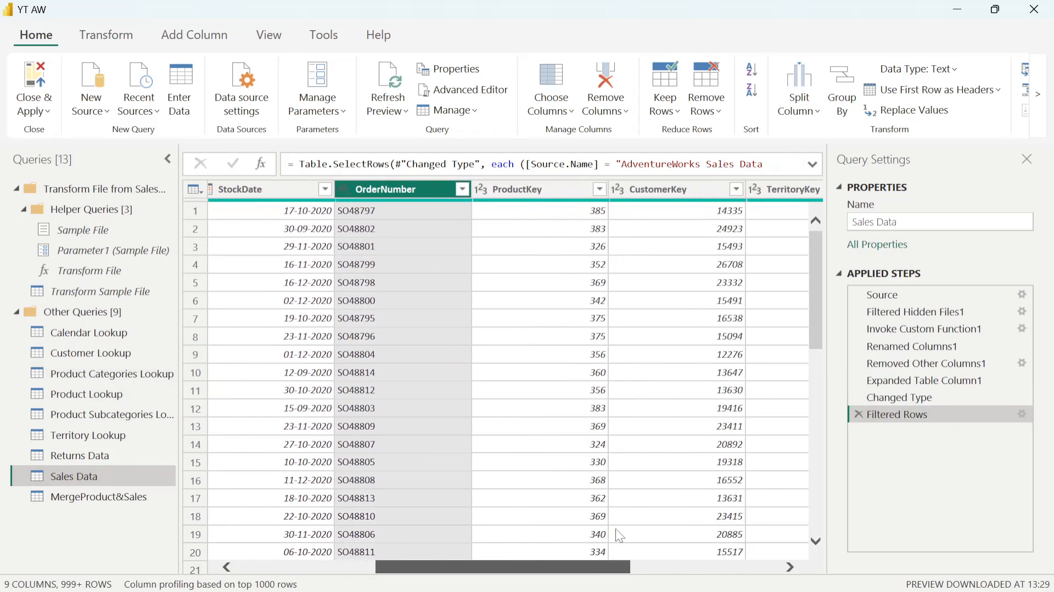
{"action": "left_click", "coordinate": [579, 189]}
{"action": "left_click", "coordinate": [600, 189]}
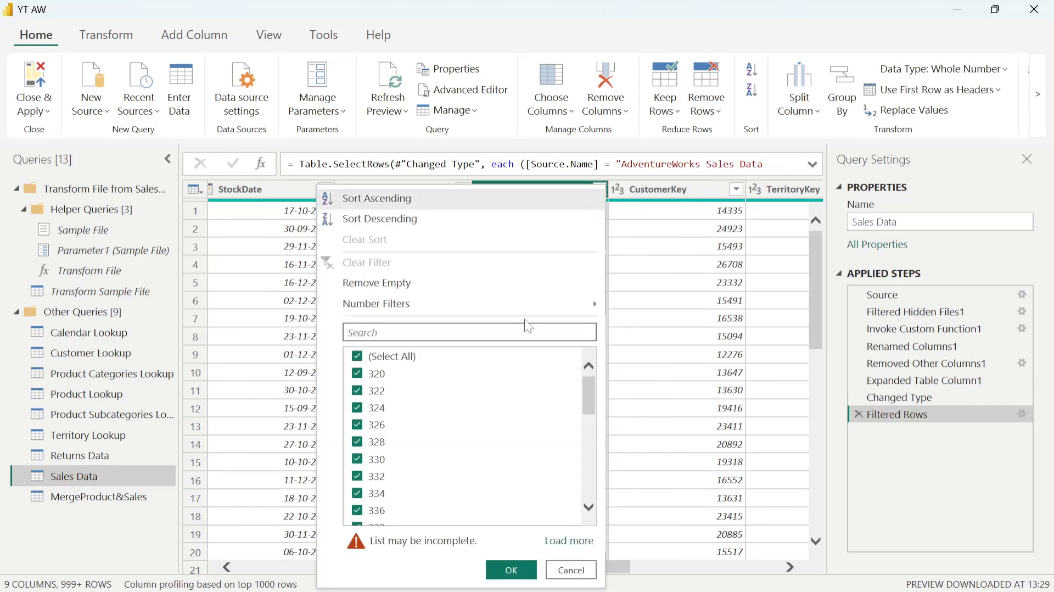
{"action": "left_click", "coordinate": [567, 541]}
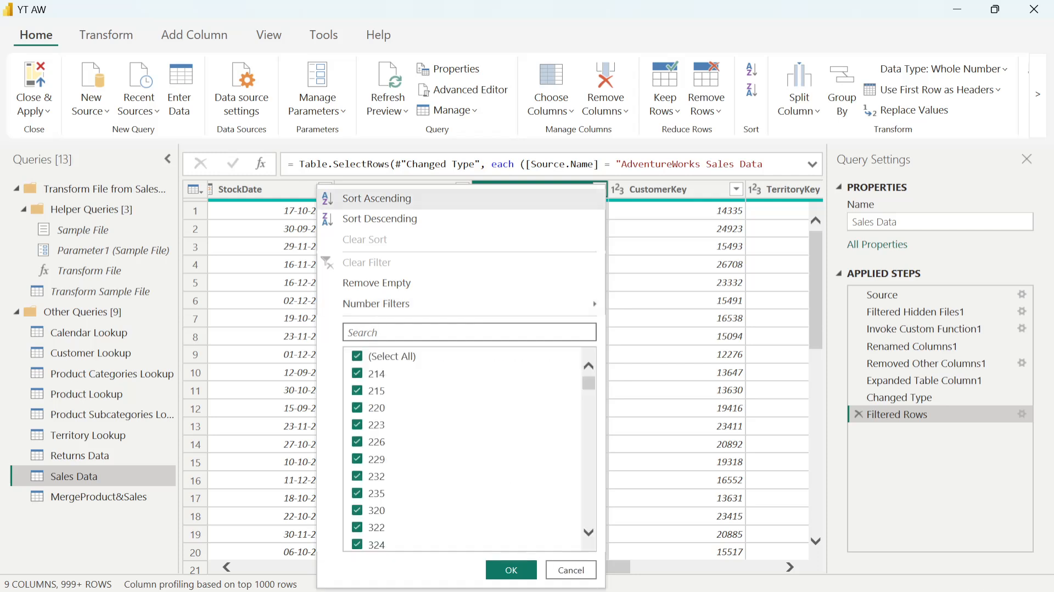
{"action": "left_click", "coordinate": [370, 356]}
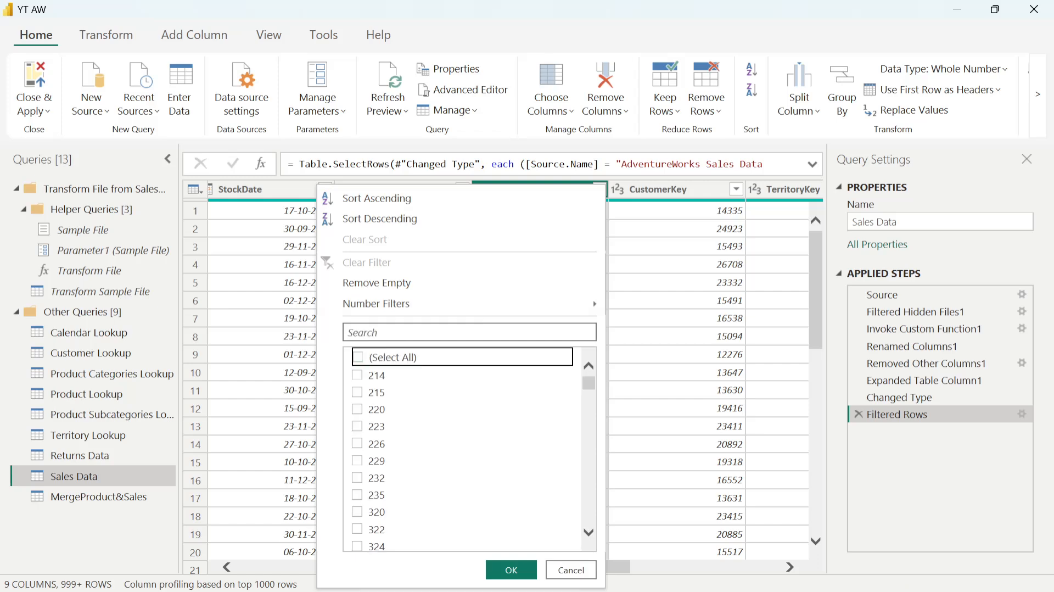
- Search the ProductKey filter values for 310, clear the search, and select only 214 instead
{"action": "left_click", "coordinate": [395, 332]}
{"action": "type", "text": "310"}
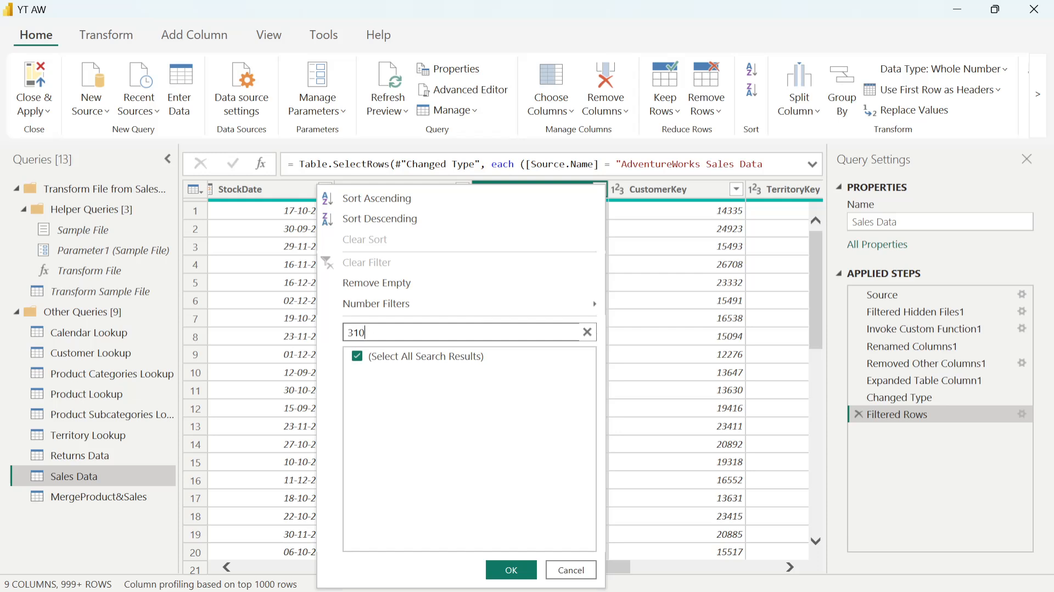
{"action": "left_click", "coordinate": [586, 333]}
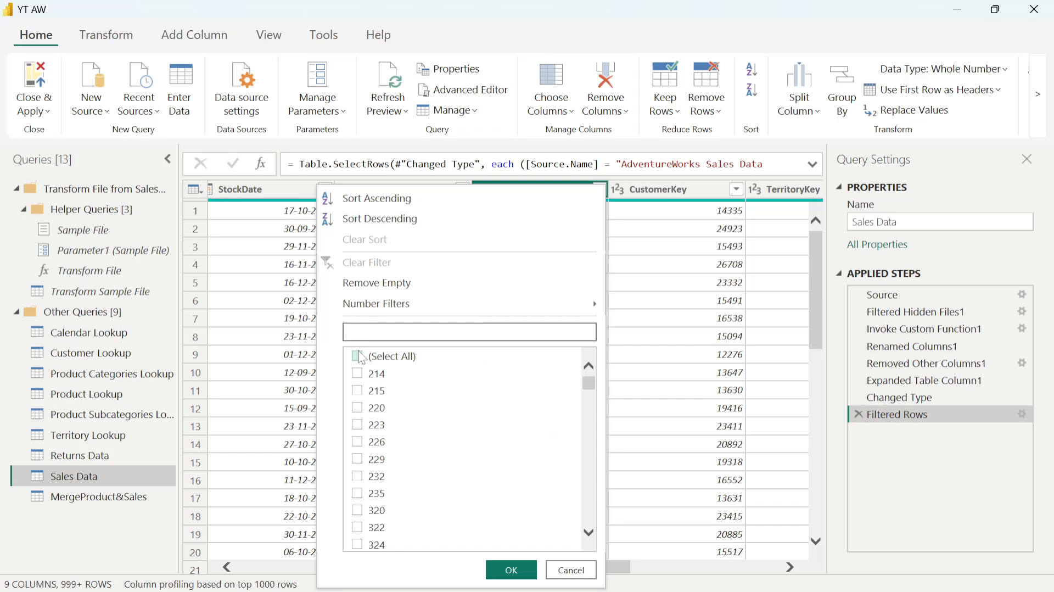
{"action": "left_click", "coordinate": [358, 375]}
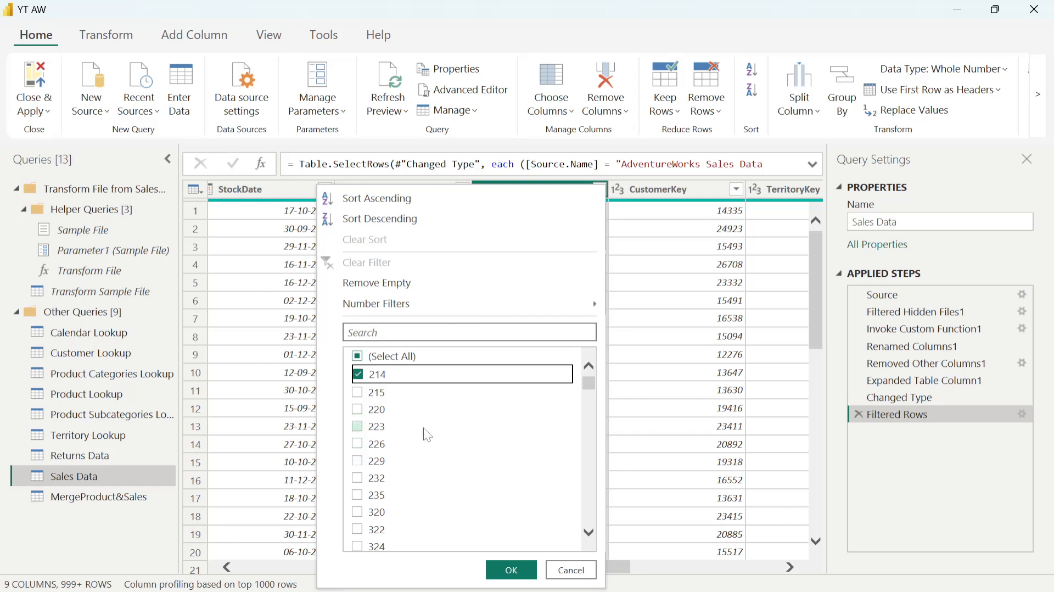
- Switch to OBS, open a windowed projector for the My Viedo Capturing source, and shrink it and move it to the screen's upper corner
{"action": "key", "text": "alt+Tab"}
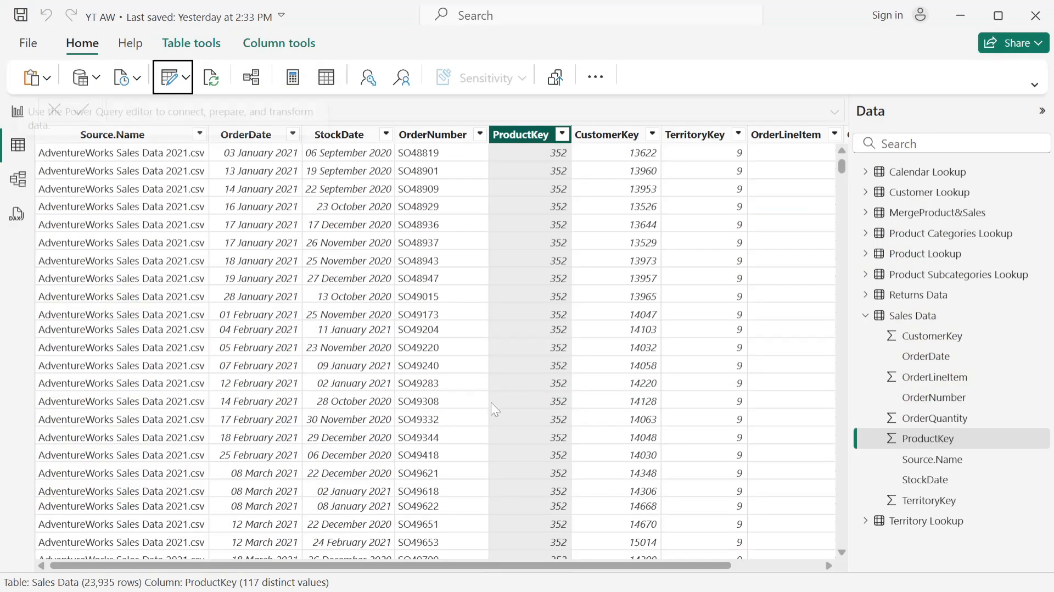
{"action": "key", "text": "alt+Tab"}
{"action": "key", "text": "alt+Tab"}
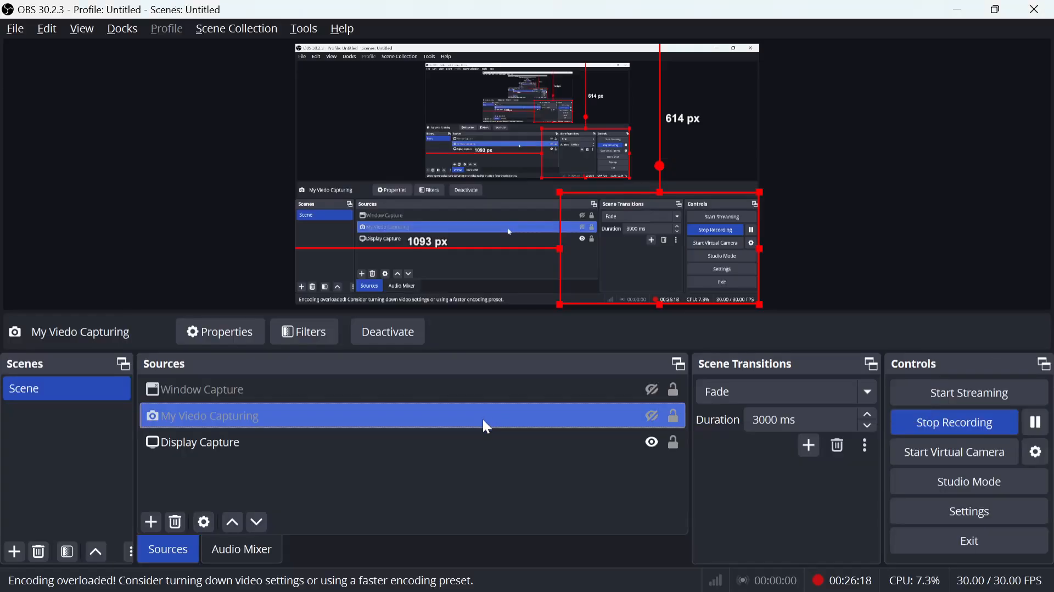
{"action": "right_click", "coordinate": [482, 417]}
{"action": "left_click", "coordinate": [548, 530]}
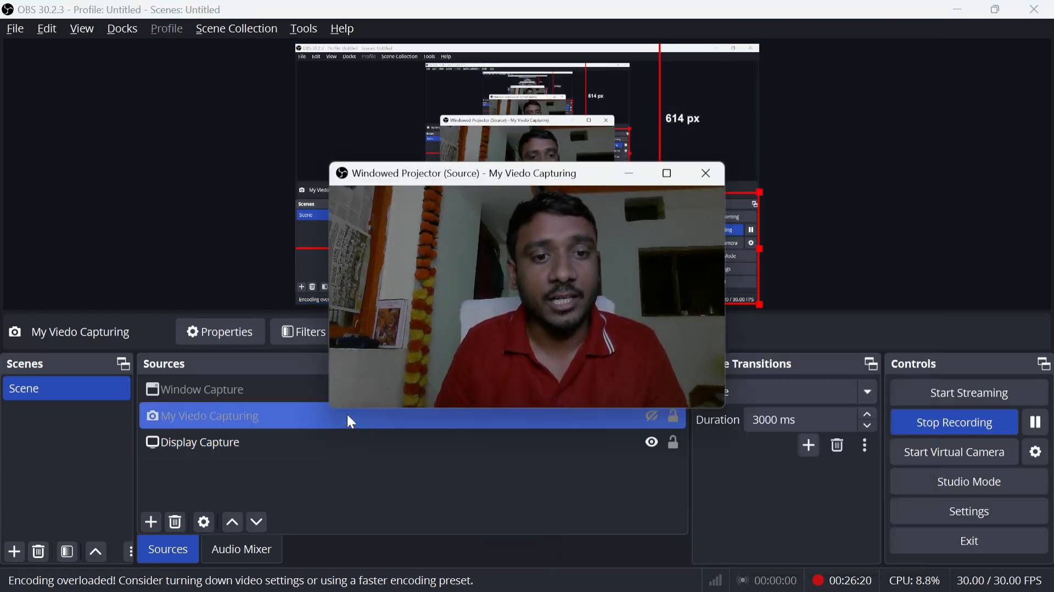
{"action": "left_click_drag", "start_coordinate": [331, 407], "coordinate": [470, 331]}
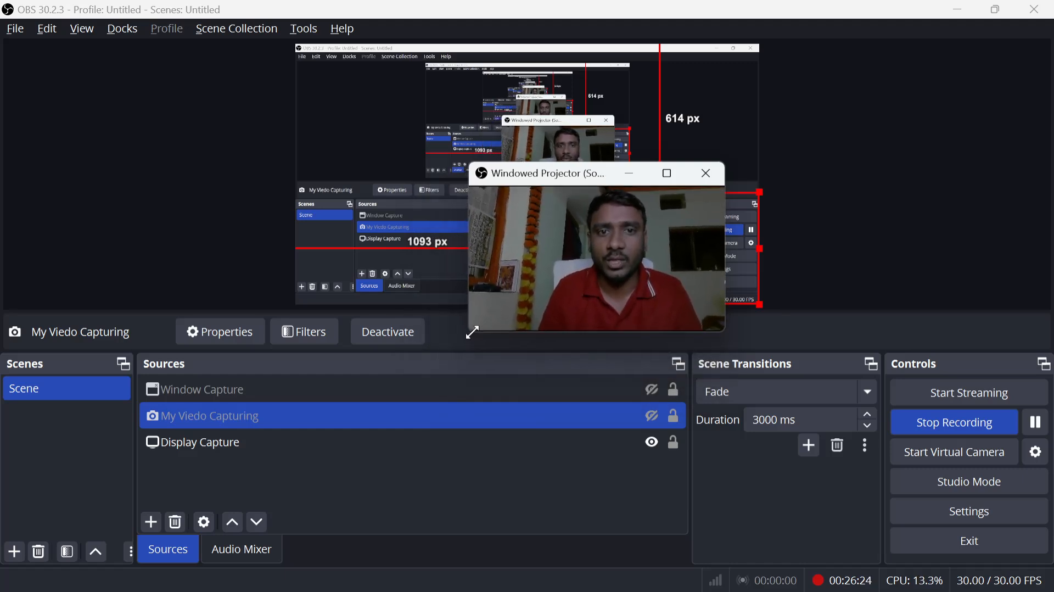
{"action": "left_click_drag", "start_coordinate": [472, 181], "coordinate": [794, 63]}
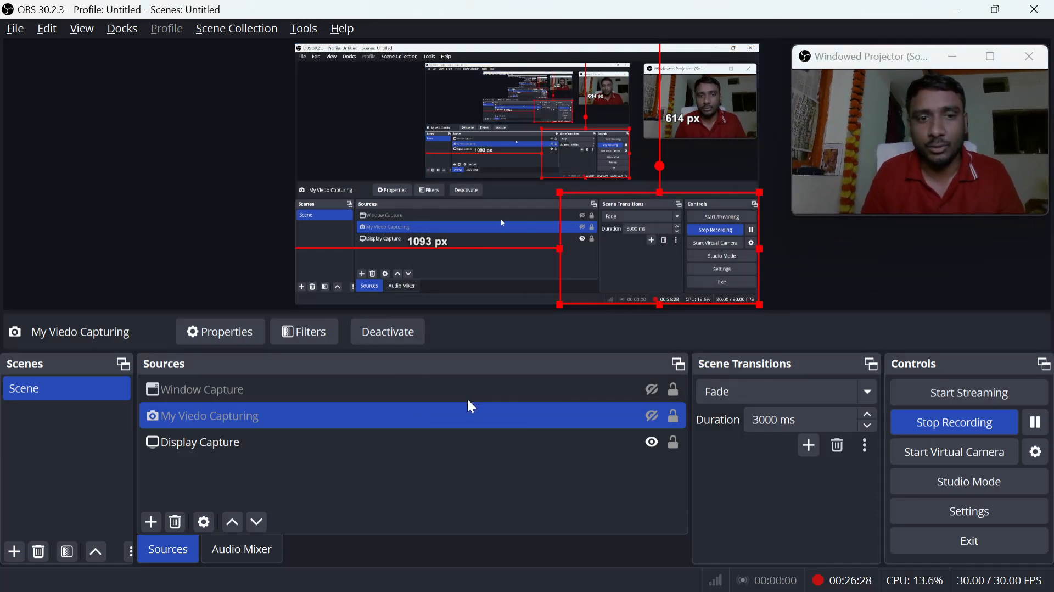
- Switch back to the Power Query Editor and apply the Sales Data filter for ProductKey 214
{"action": "key", "text": "alt+Tab"}
{"action": "key", "text": "Tab"}
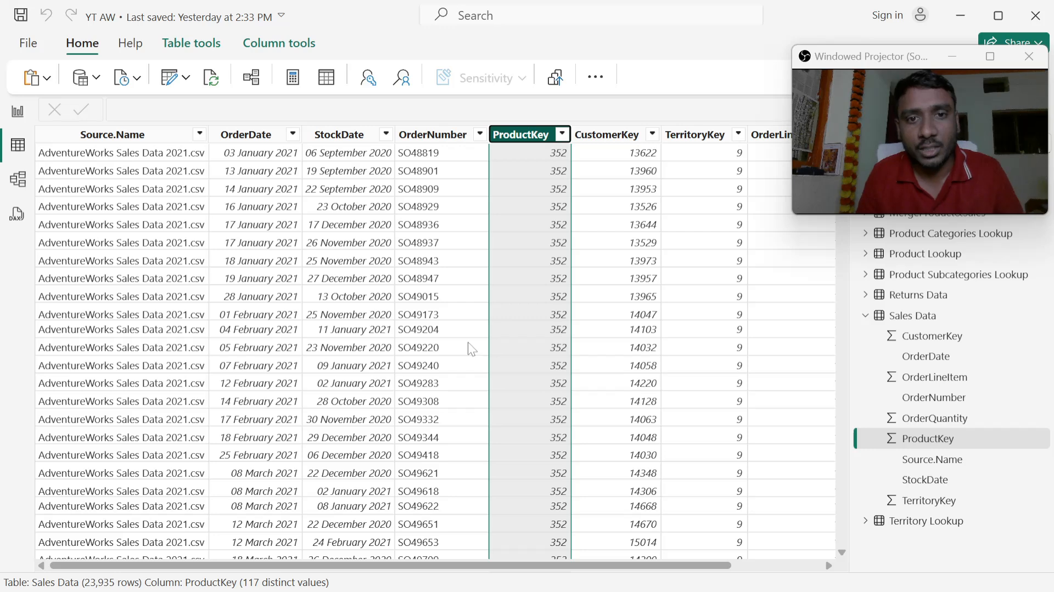
{"action": "key", "text": "alt+Tab"}
{"action": "key", "text": "Tab"}
{"action": "key", "text": "Tab"}
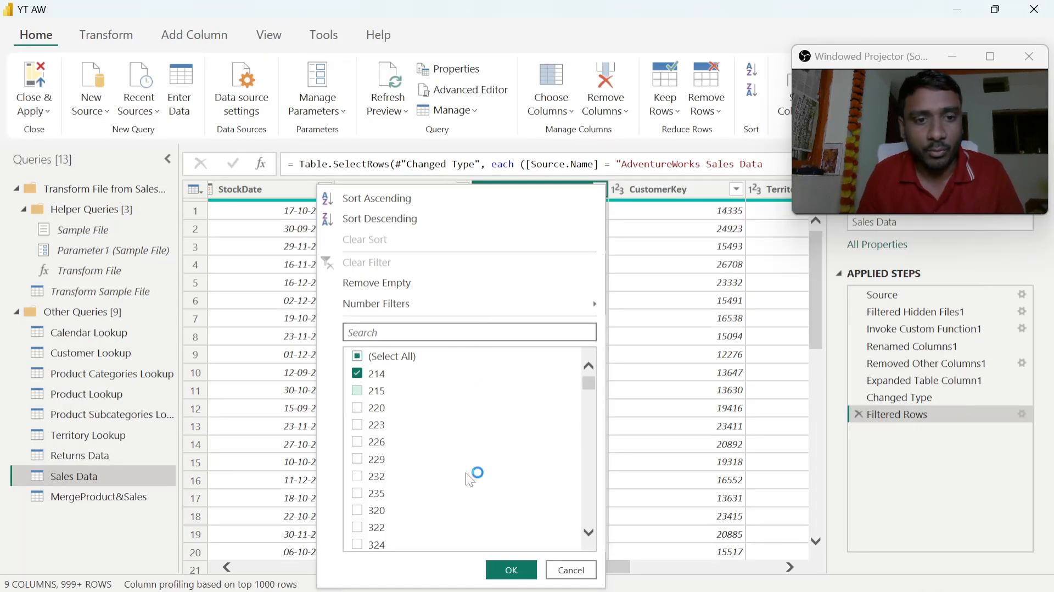
{"action": "left_click", "coordinate": [511, 571]}
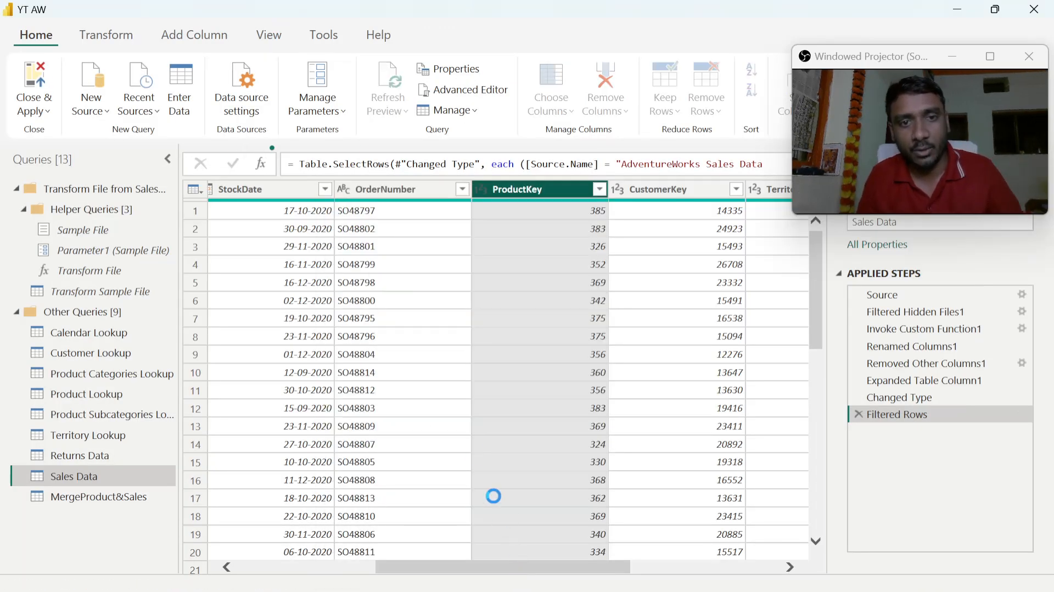
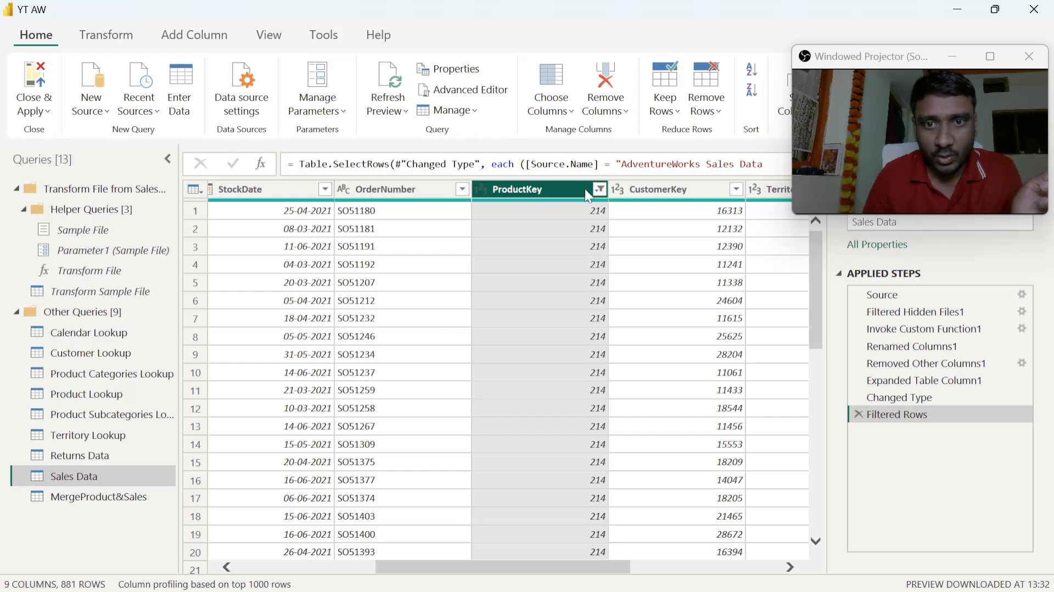
- Clear the ProductKey filter in the Sales Data query
{"action": "left_click", "coordinate": [599, 189]}
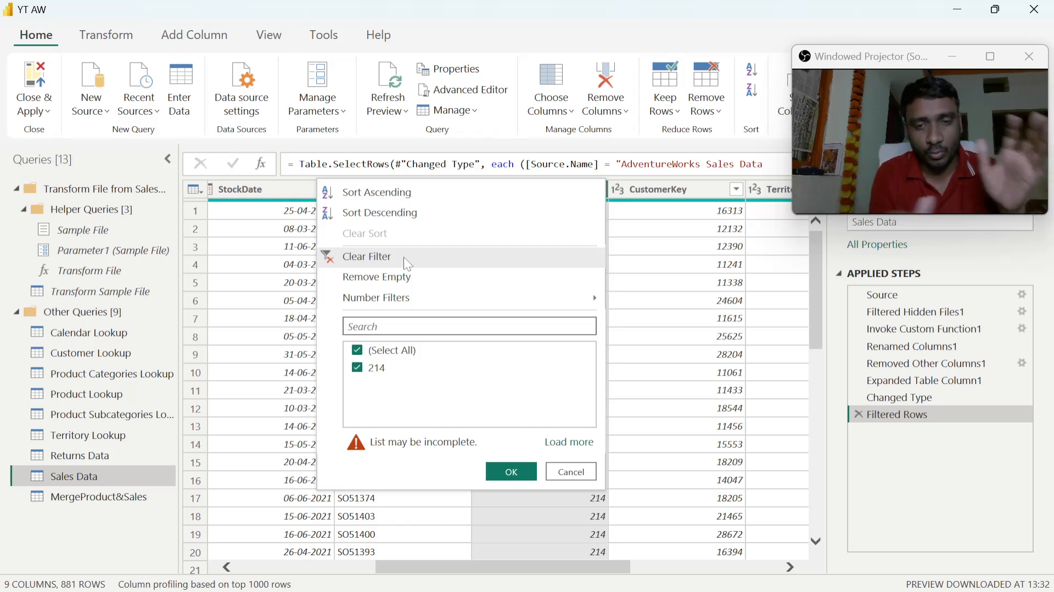
{"action": "left_click", "coordinate": [403, 257]}
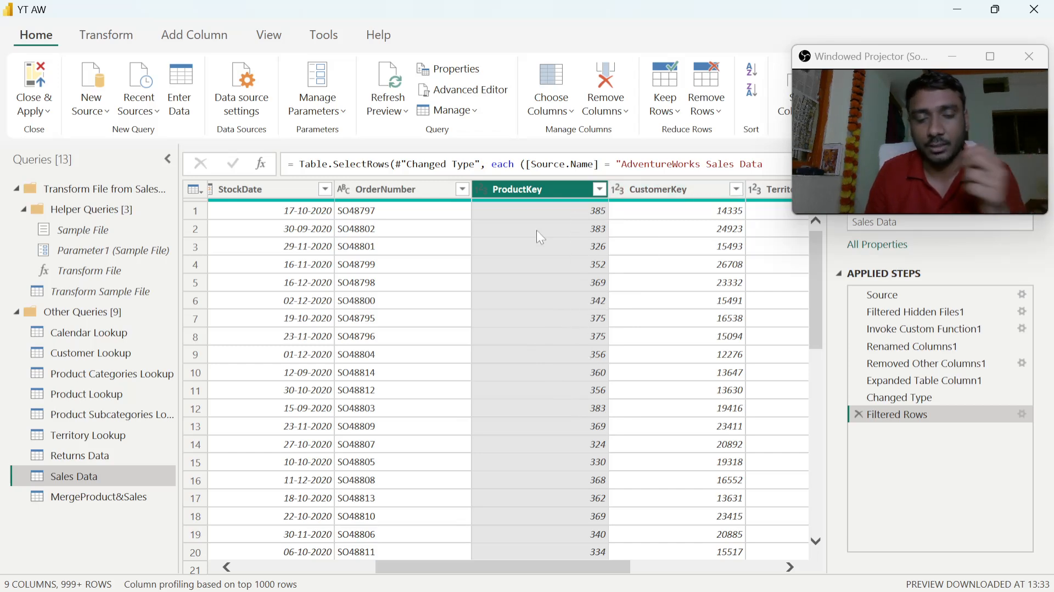
- Filter the Product Lookup query to ProductKey 214 only, and clear that filter again after checking the matching rows
{"action": "left_click", "coordinate": [92, 398]}
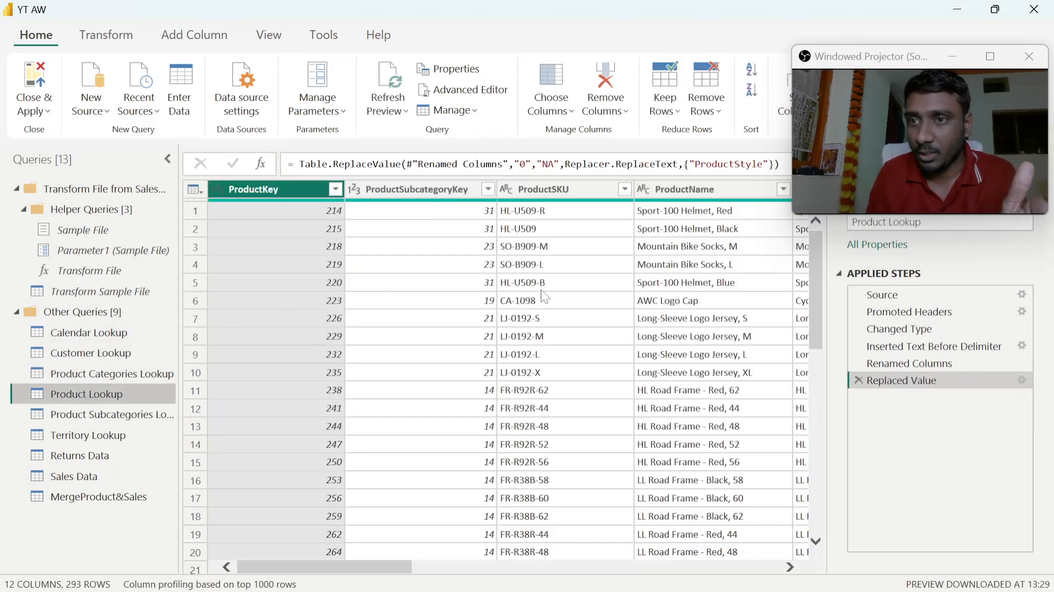
{"action": "left_click", "coordinate": [336, 189]}
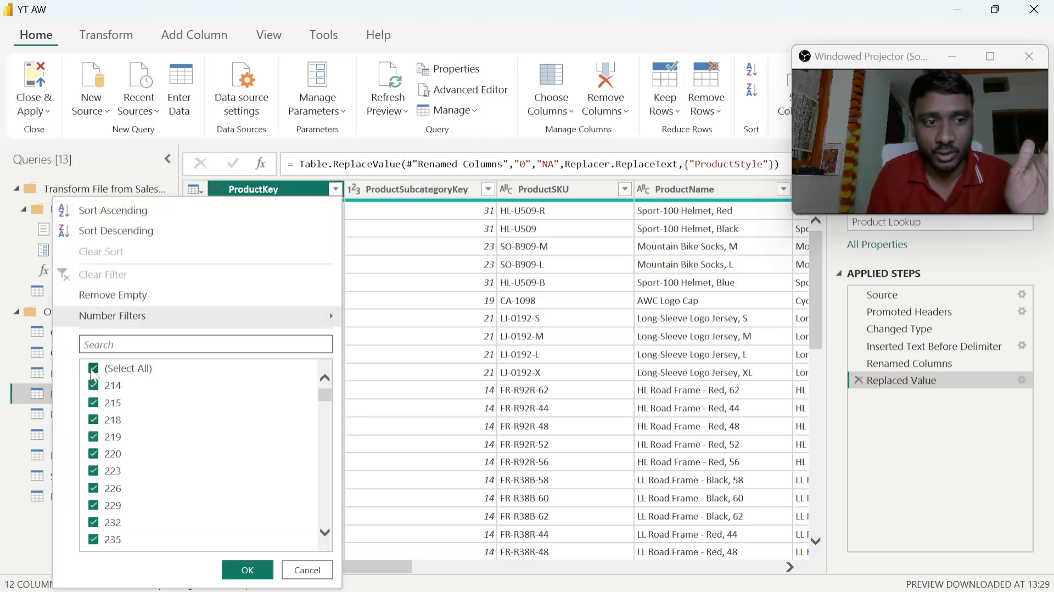
{"action": "left_click", "coordinate": [93, 369]}
{"action": "left_click", "coordinate": [94, 385]}
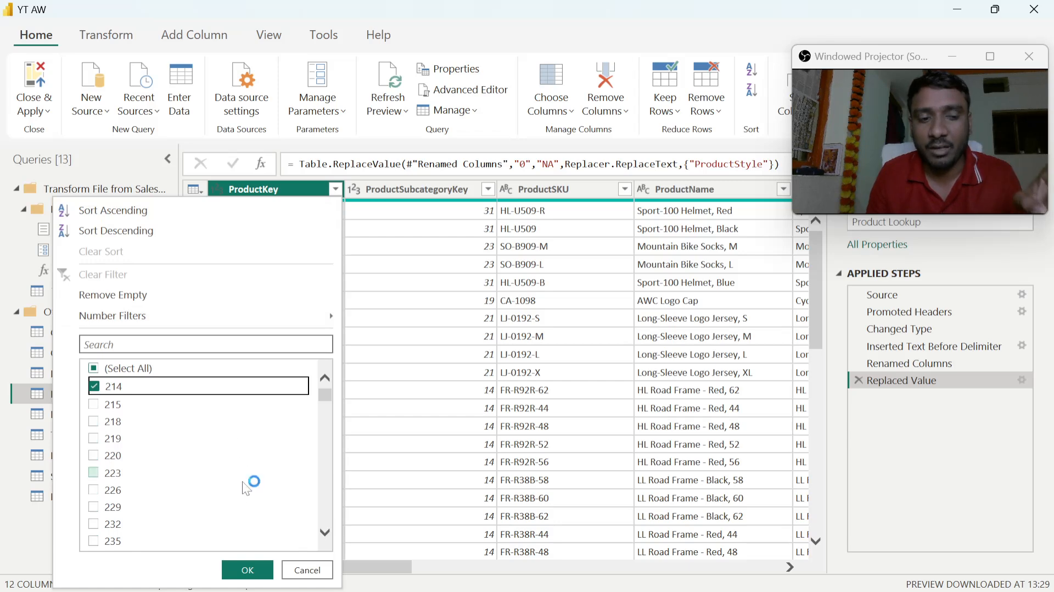
{"action": "left_click", "coordinate": [250, 563]}
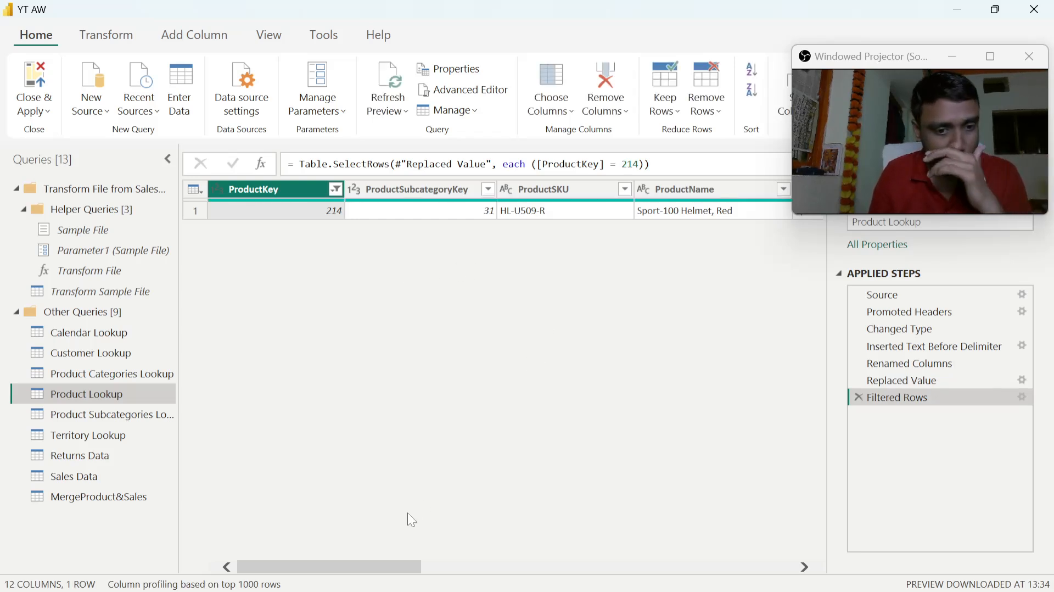
{"action": "left_click_drag", "start_coordinate": [391, 568], "coordinate": [376, 549]}
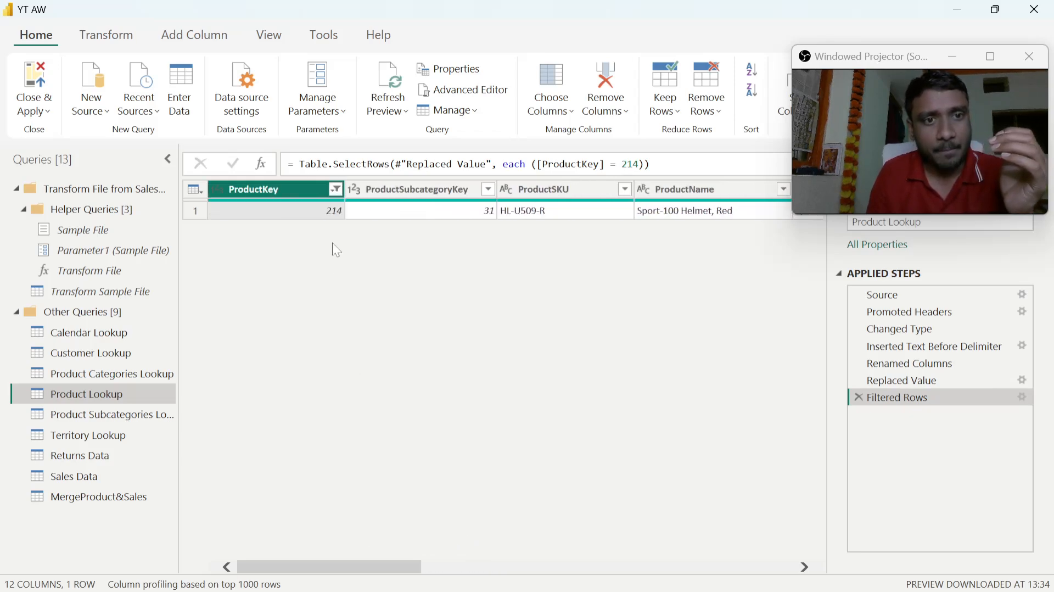
{"action": "left_click", "coordinate": [335, 190]}
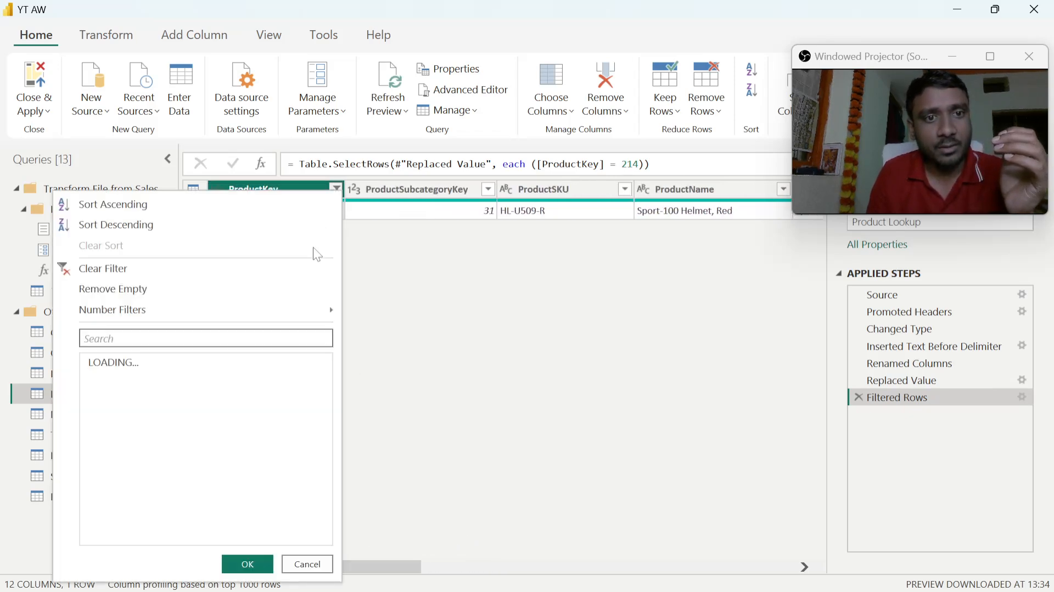
{"action": "left_click", "coordinate": [113, 269]}
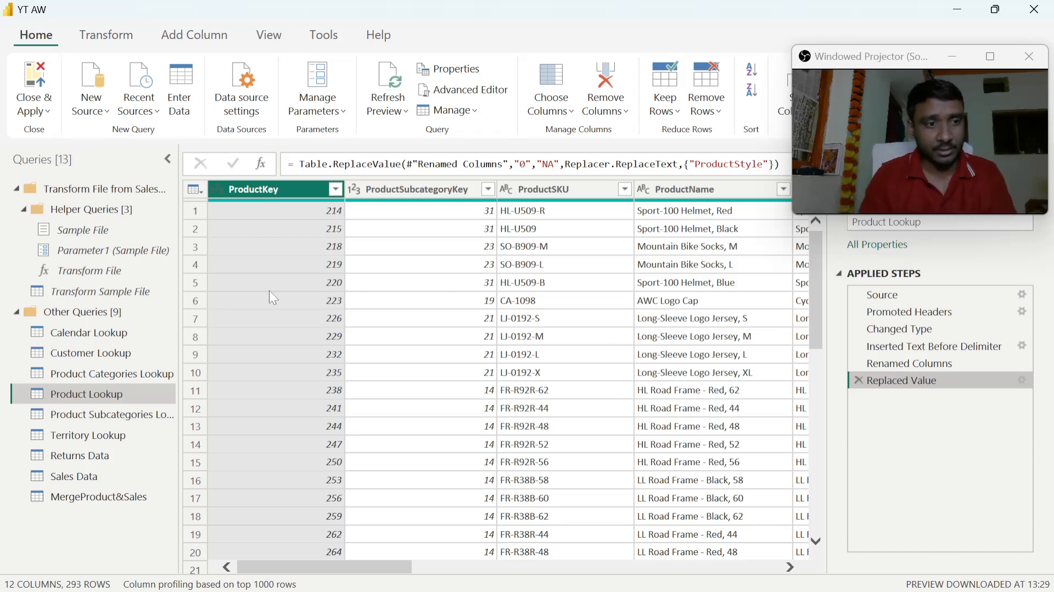
- Close the Power Query Editor with the pending changes applied, and show the data model diagram
{"action": "left_click", "coordinate": [35, 83]}
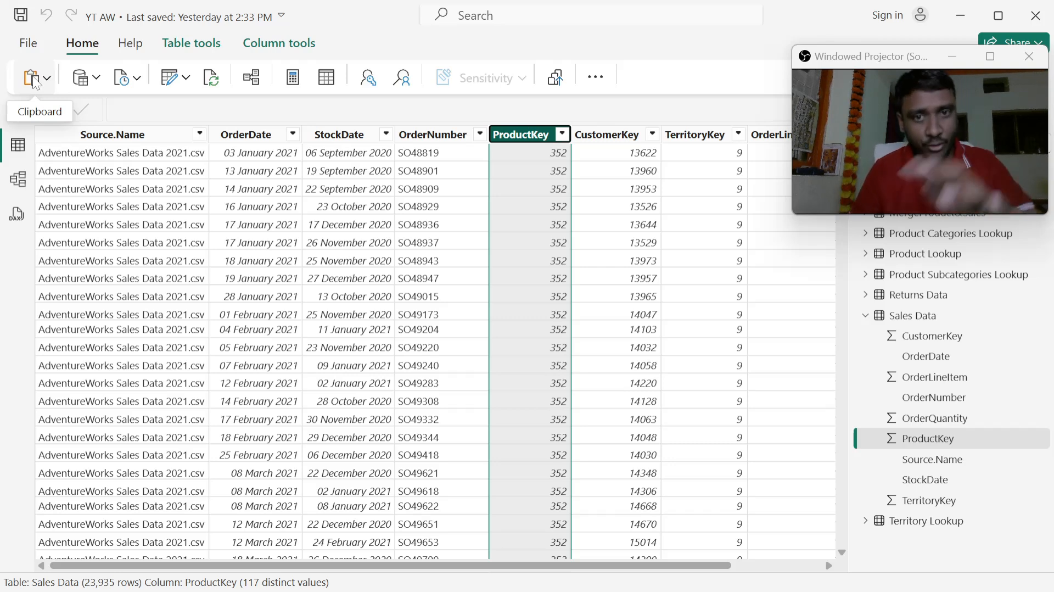
{"action": "left_click", "coordinate": [18, 180]}
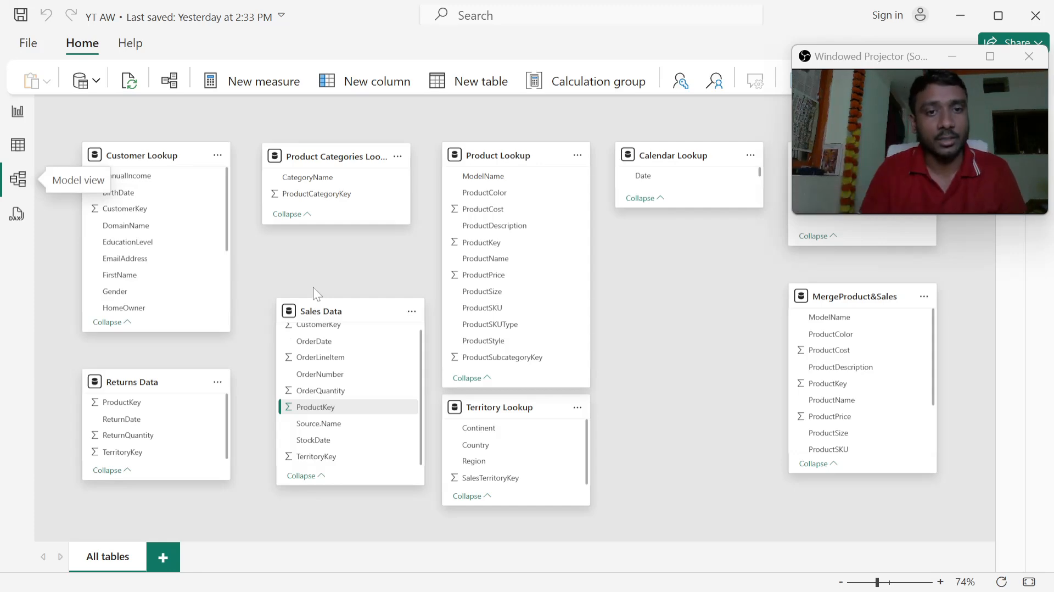
- Examine the Customer Lookup, Sales Data, Returns Data and Territory Lookup tables in the model diagram, including the ProductKey field of Returns Data
{"action": "left_click", "coordinate": [163, 151]}
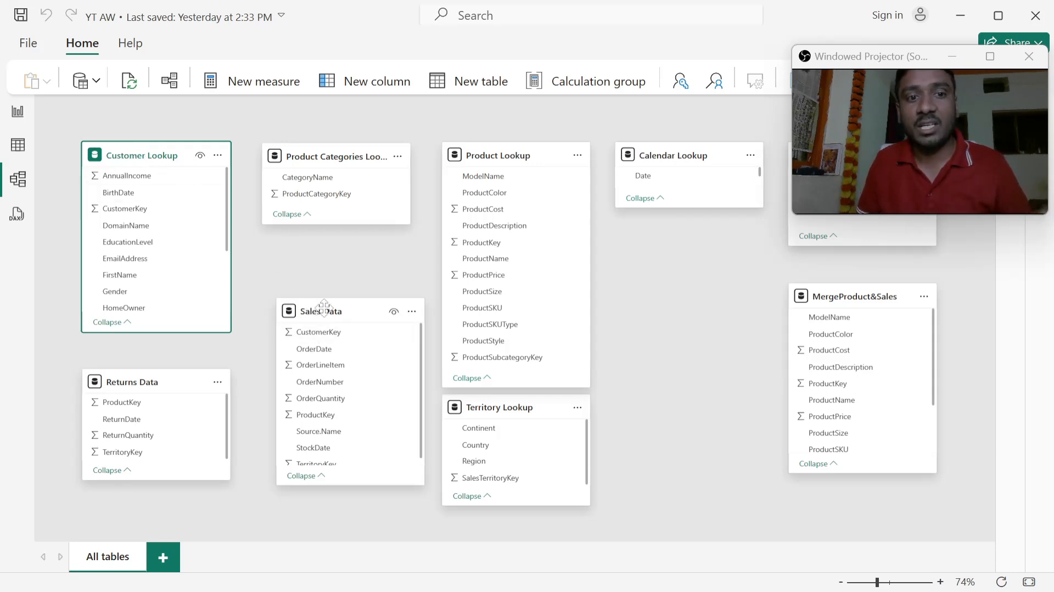
{"action": "mouse_move", "coordinate": [324, 308]}
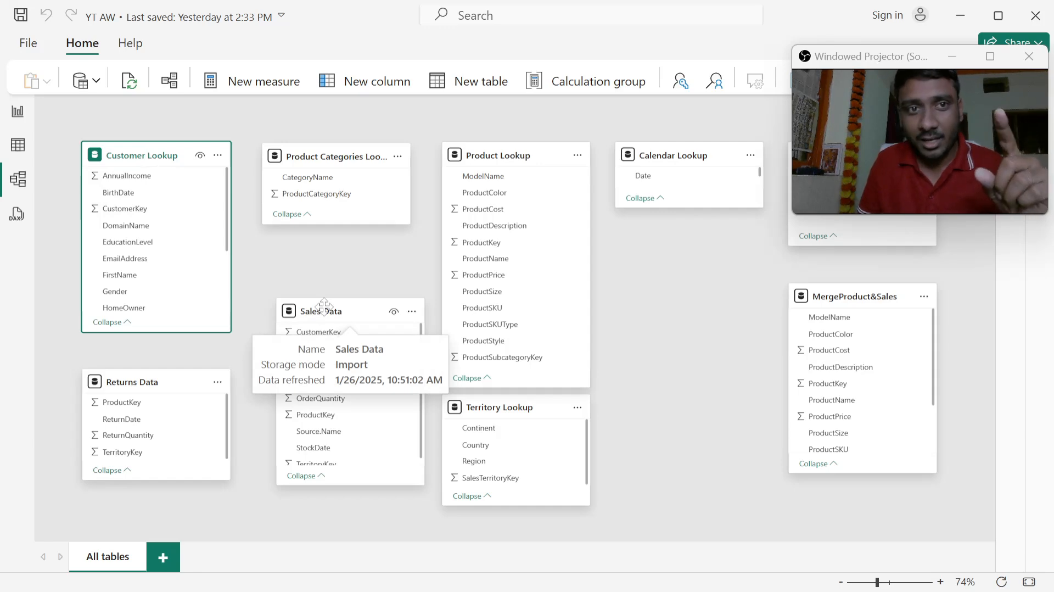
{"action": "left_click", "coordinate": [324, 305]}
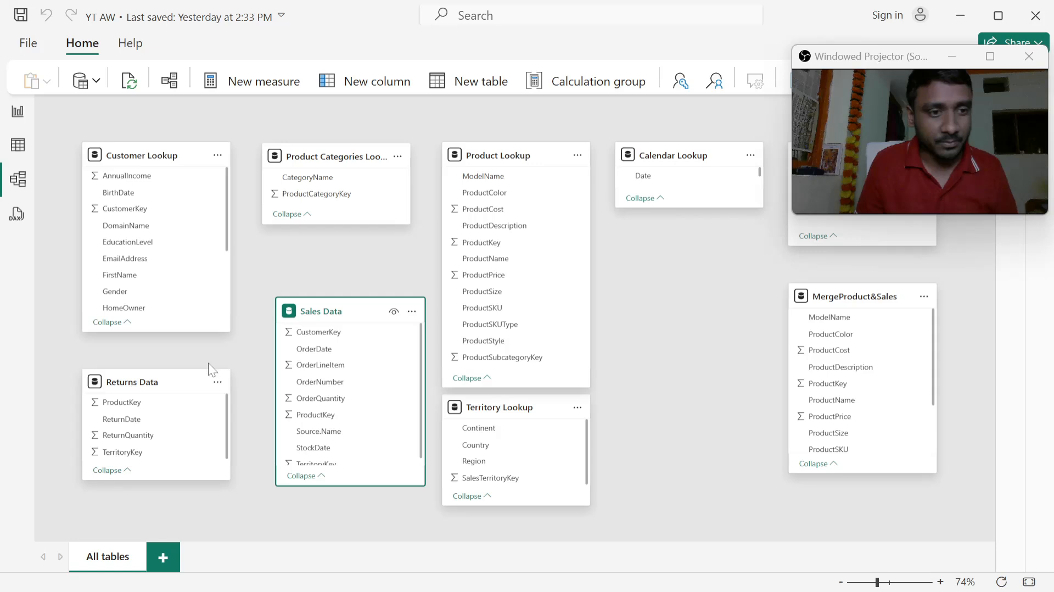
{"action": "left_click", "coordinate": [168, 384]}
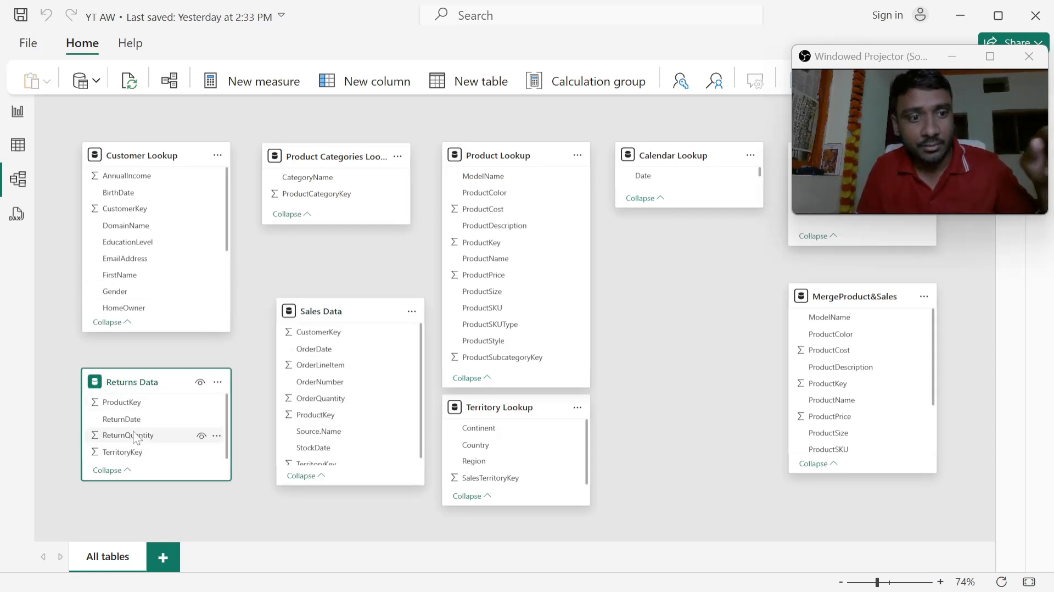
{"action": "left_click", "coordinate": [147, 404]}
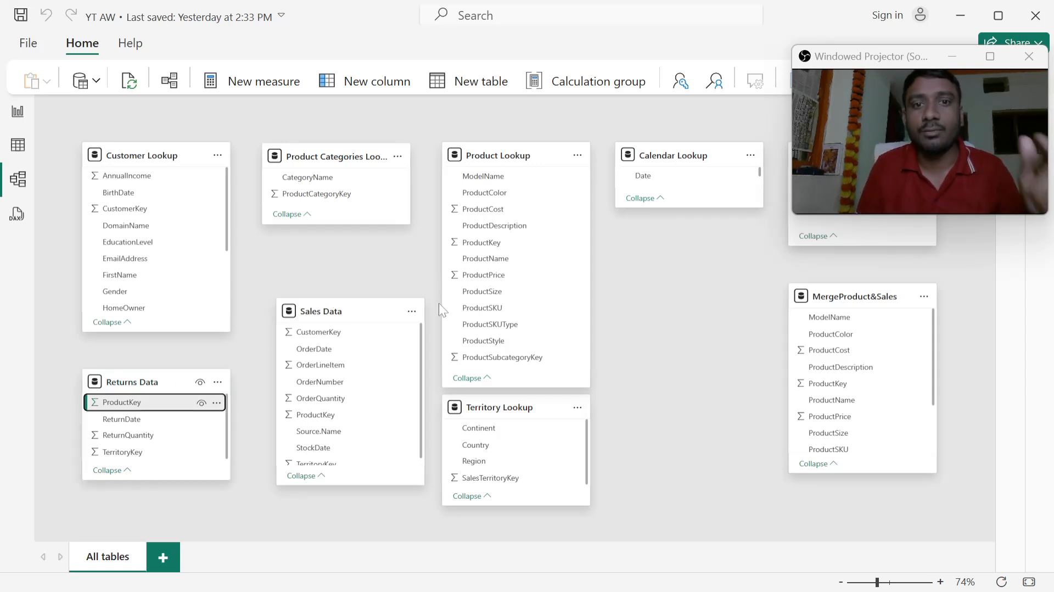
{"action": "left_click", "coordinate": [499, 408]}
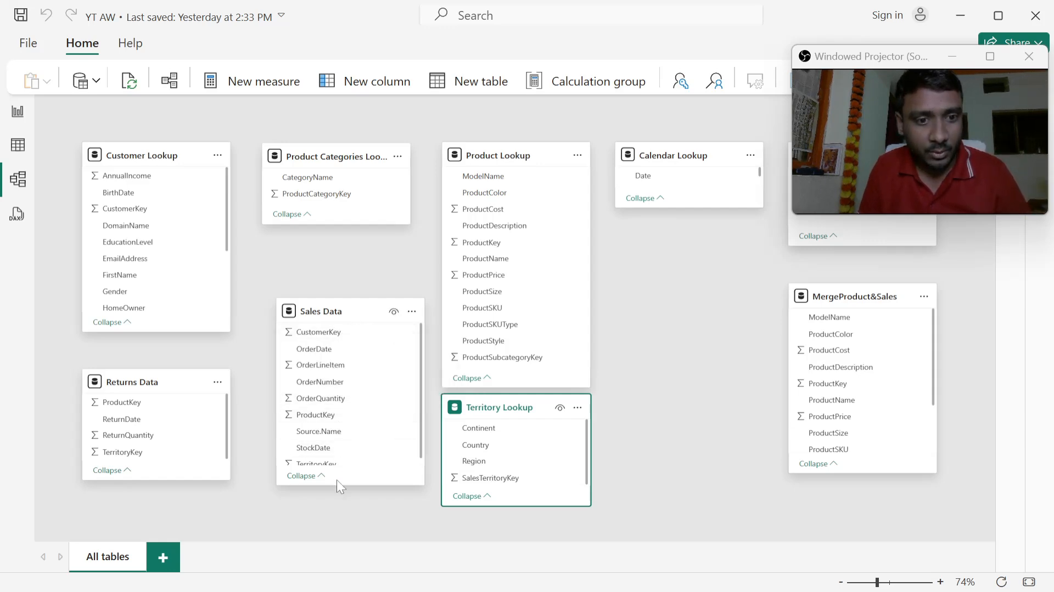
- Enlarge the Sales Data and Calendar Lookup table cards so all their fields show, highlighting TerritoryKey and Date
{"action": "left_click_drag", "start_coordinate": [337, 485], "coordinate": [338, 510]}
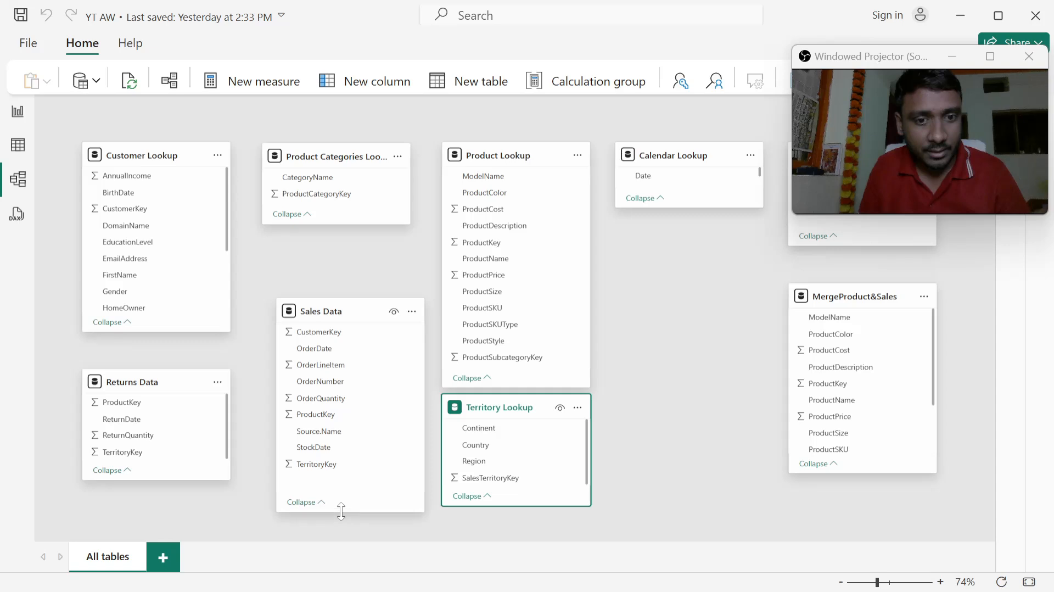
{"action": "left_click", "coordinate": [338, 467]}
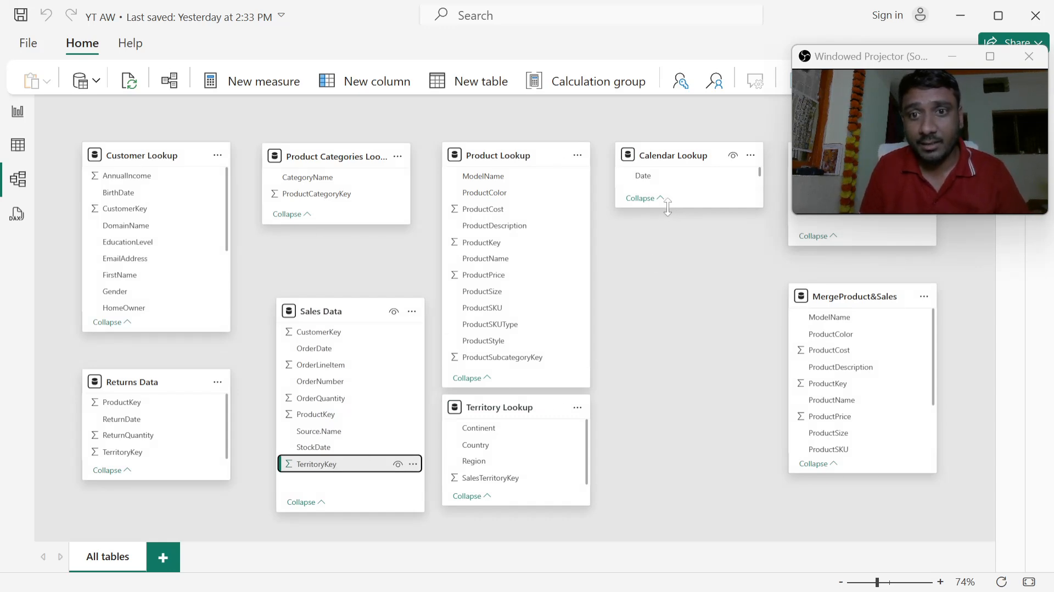
{"action": "left_click_drag", "start_coordinate": [668, 207], "coordinate": [683, 305]}
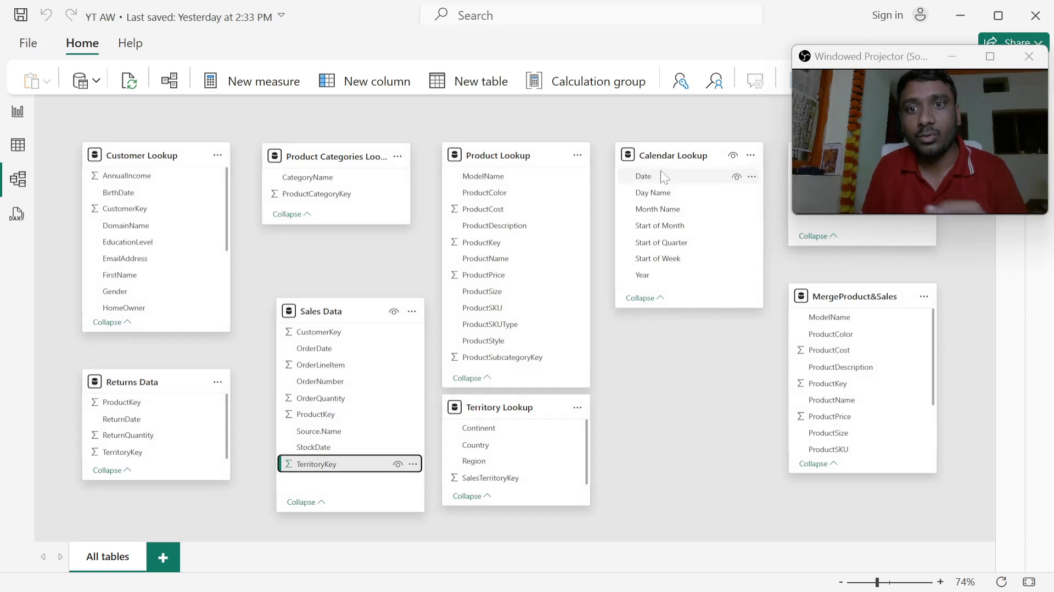
{"action": "left_click", "coordinate": [671, 155]}
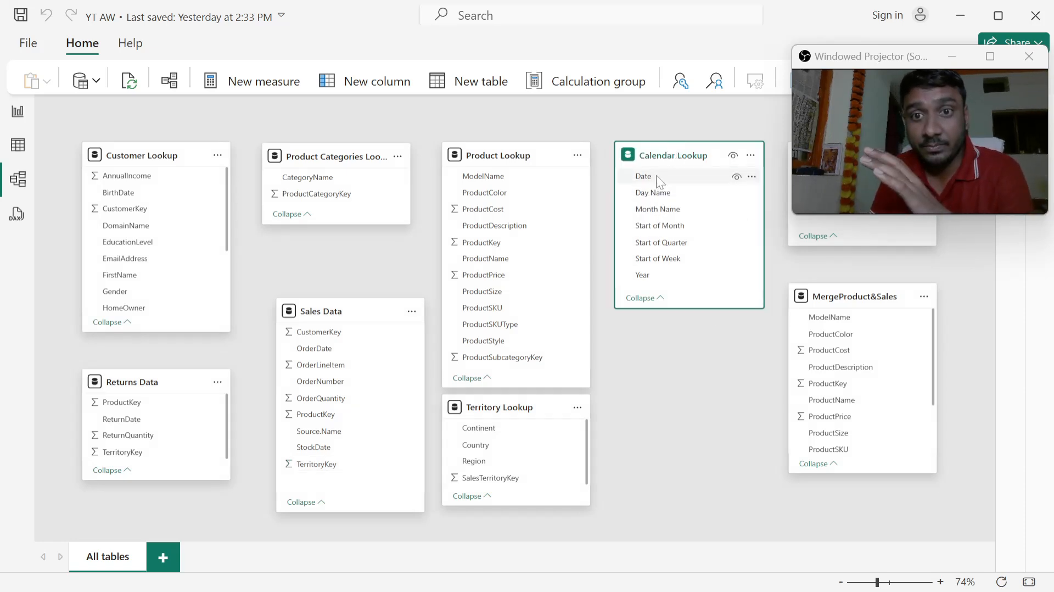
{"action": "left_click", "coordinate": [656, 176]}
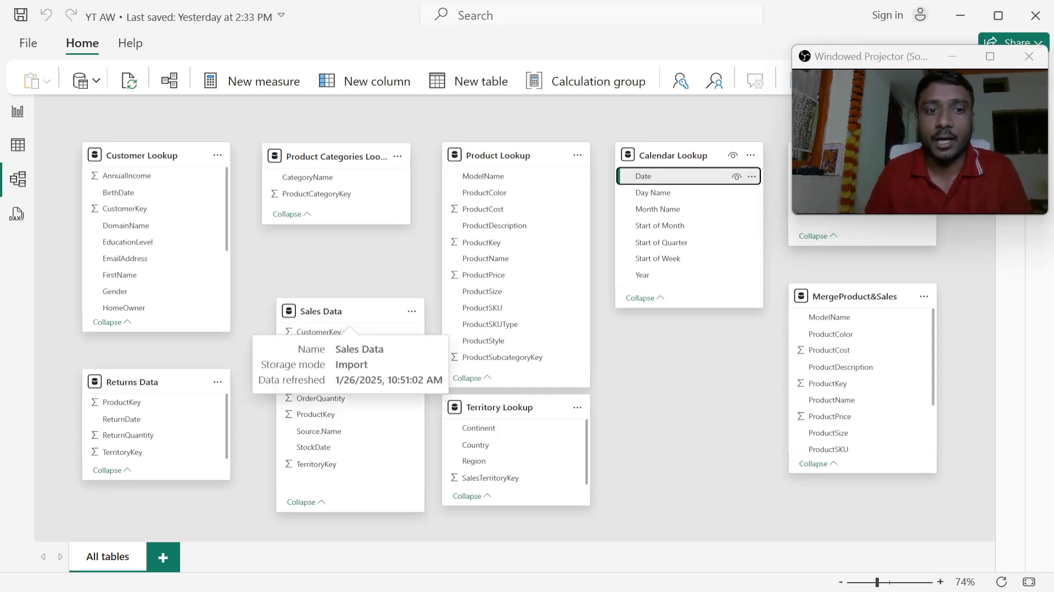
- Lengthen the Product Categories Lookup card and shift the Product Lookup and Territory Lookup cards slightly away from Sales Data
{"action": "left_click", "coordinate": [329, 311]}
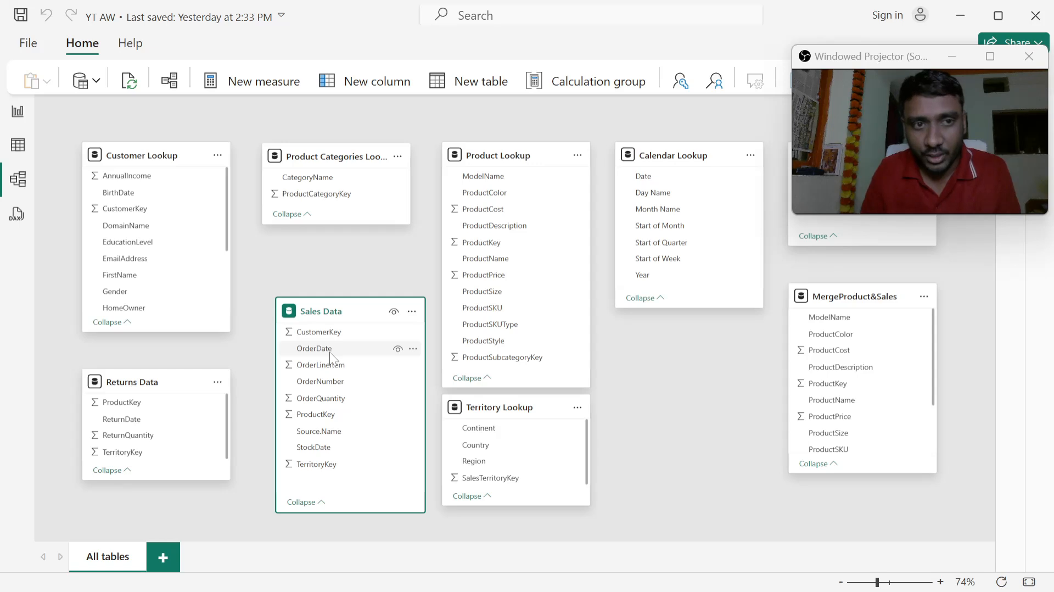
{"action": "left_click_drag", "start_coordinate": [331, 223], "coordinate": [331, 261]}
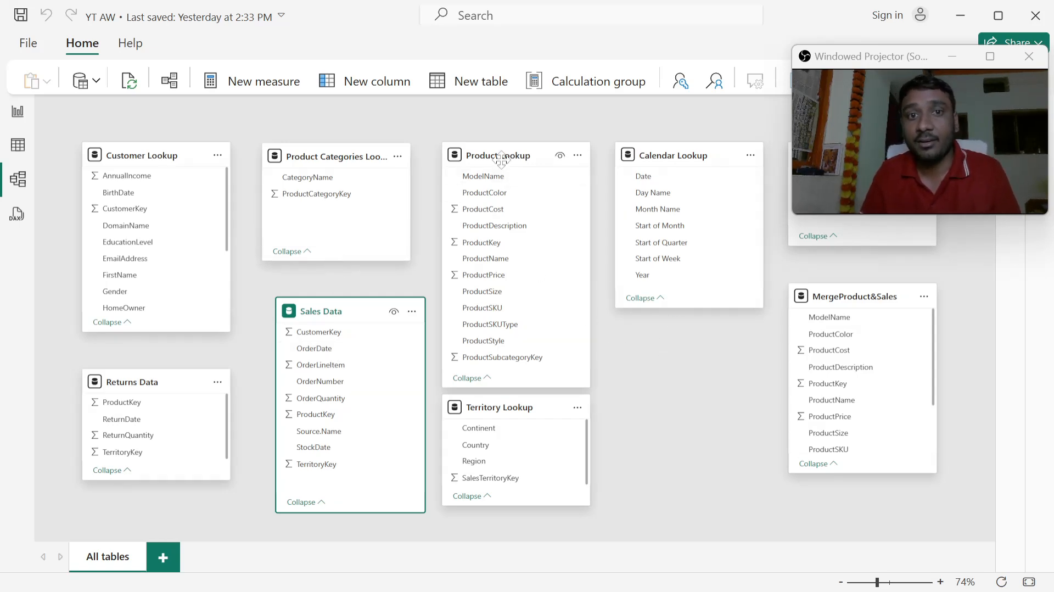
{"action": "left_click_drag", "start_coordinate": [501, 157], "coordinate": [508, 157]}
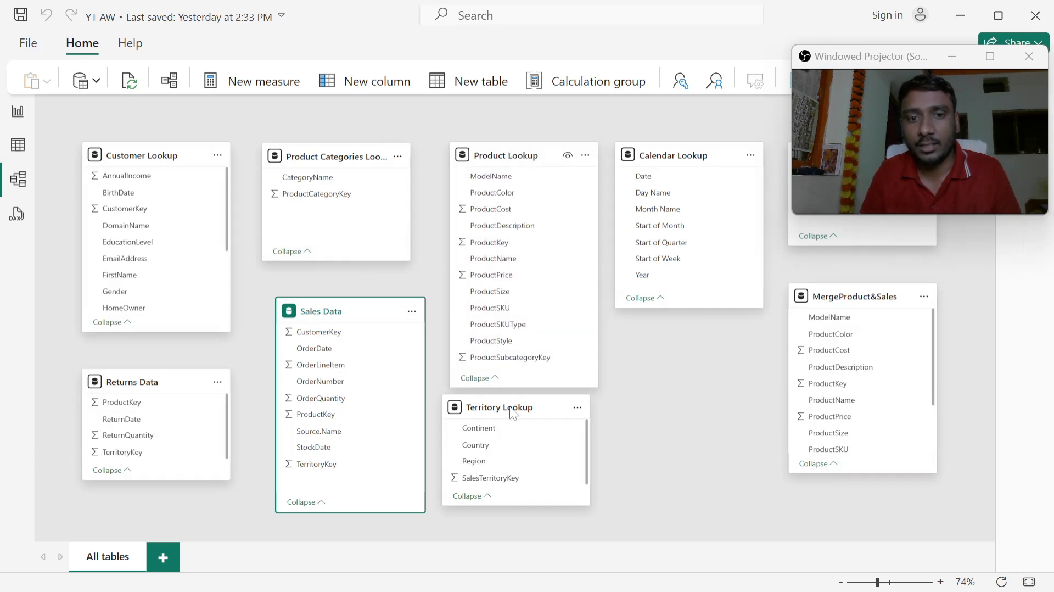
{"action": "mouse_move", "coordinate": [510, 410]}
{"action": "left_mouse_down"}
{"action": "mouse_move", "coordinate": [525, 415]}
{"action": "mouse_move", "coordinate": [516, 421]}
{"action": "left_mouse_up"}
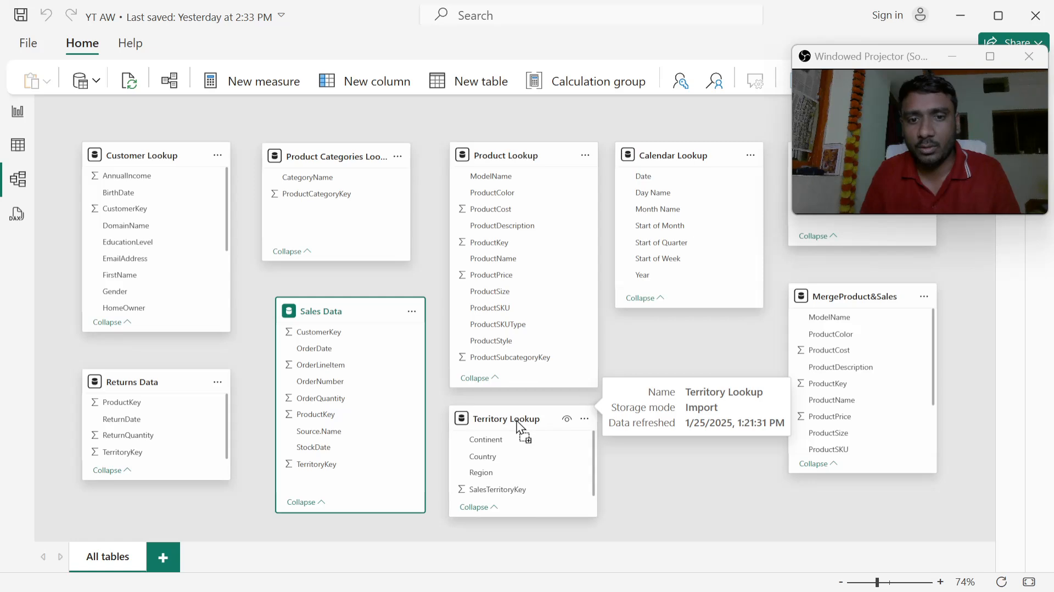
{"action": "left_click", "coordinate": [664, 348]}
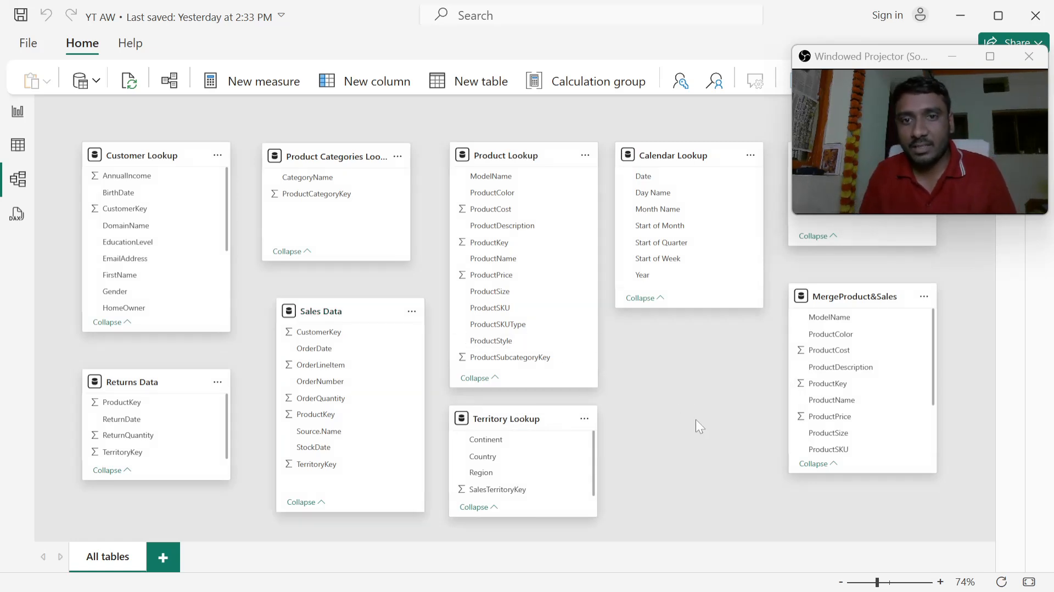
{"action": "key", "text": "alt+Tab"}
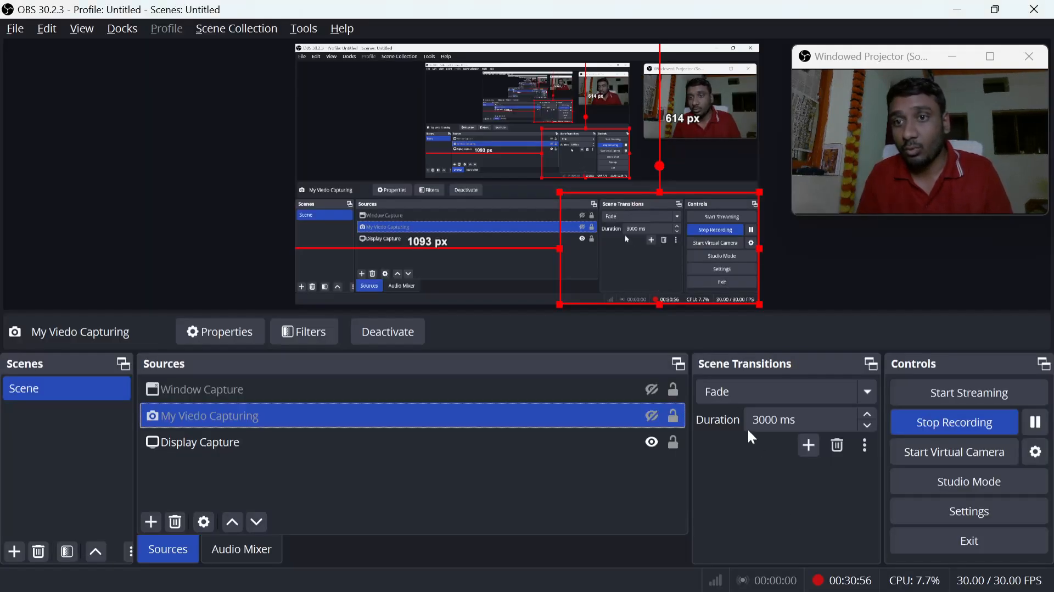
{"action": "key", "text": "alt+Tab"}
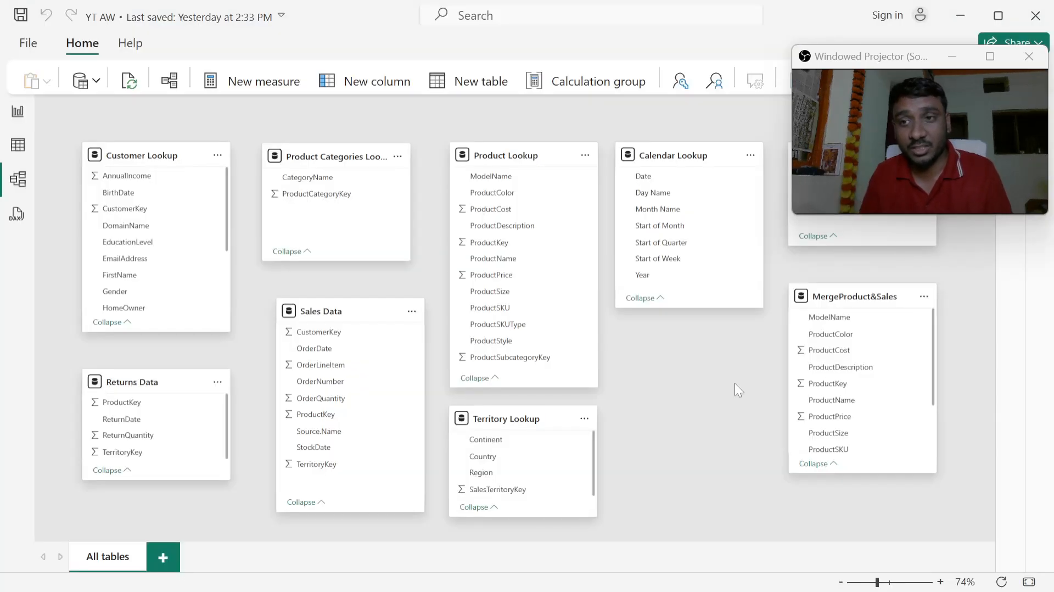